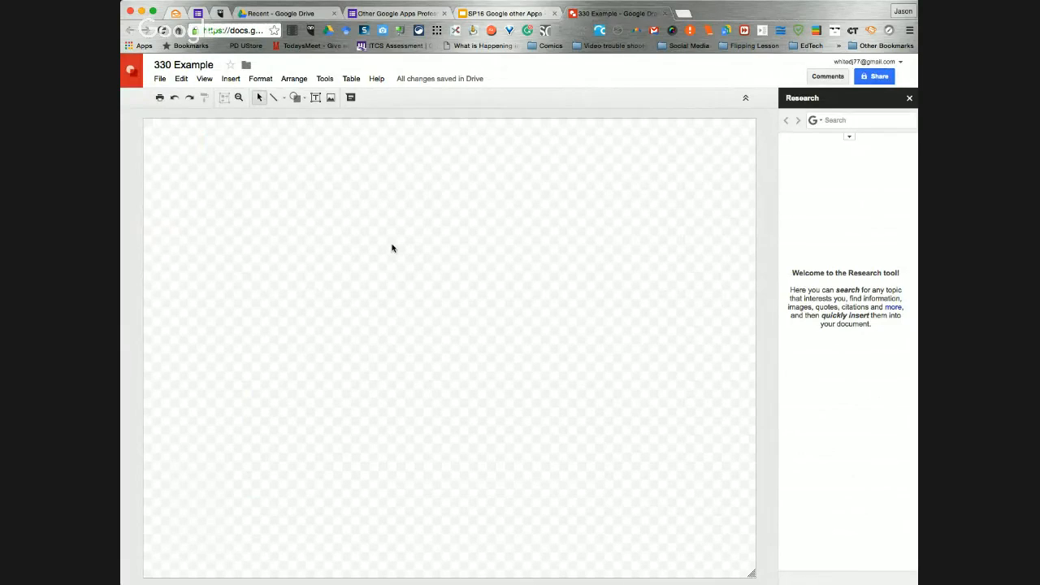
Close the Research pane in the 330 Example drawing and check the Menu slide in the SP16 Google other Apps presentation
left_click(907, 98)
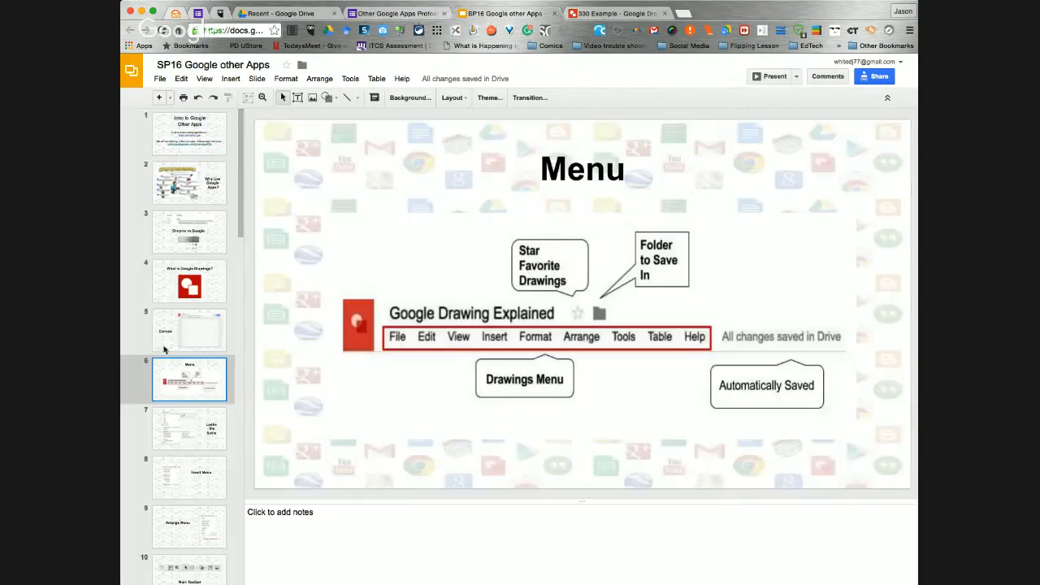
left_click(493, 15)
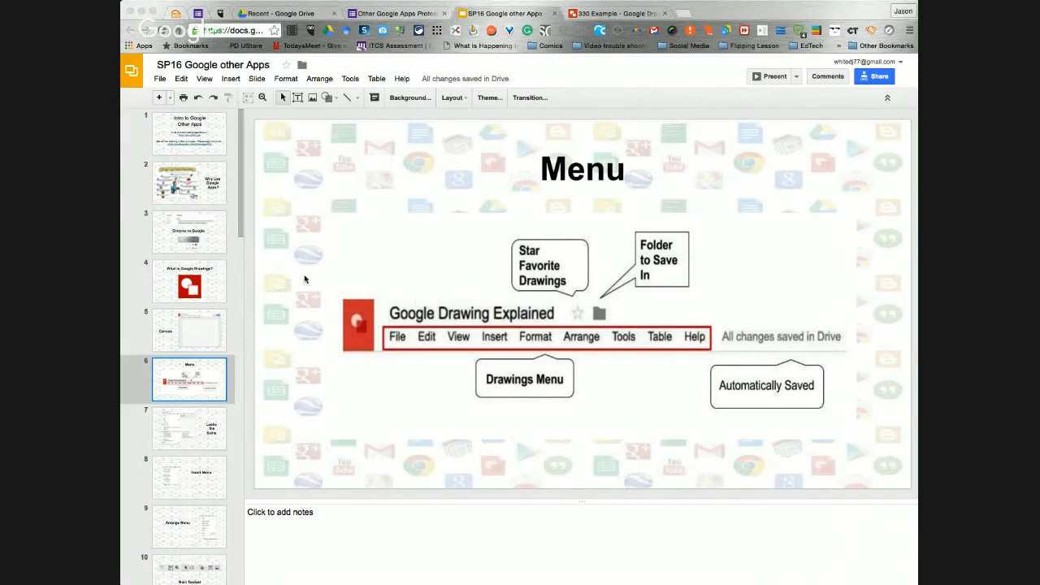
left_click(597, 14)
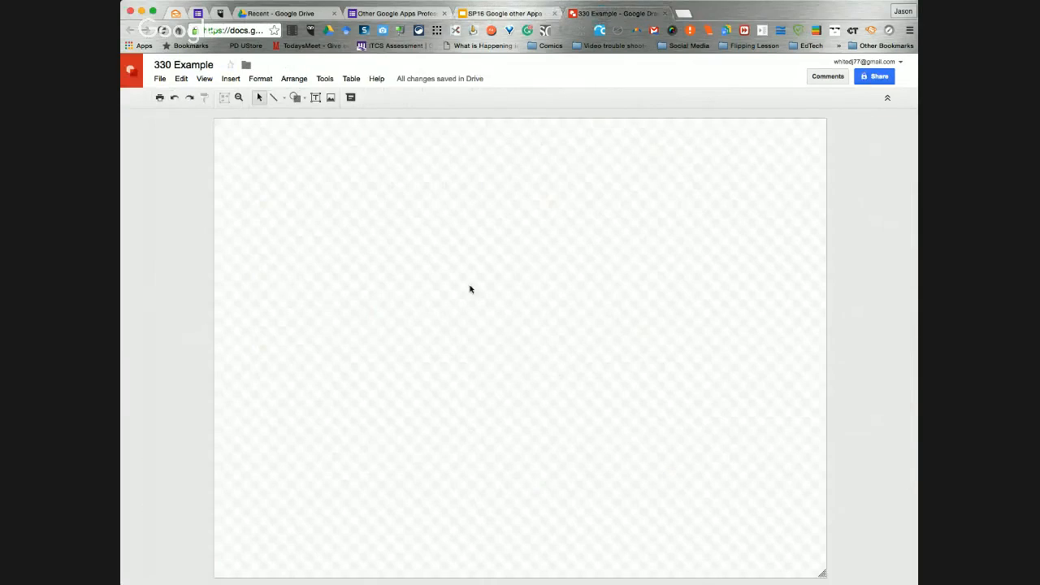
Look through the editing, insertion, arrangement, tool and help commands available in the 330 Example drawing
left_click(161, 79)
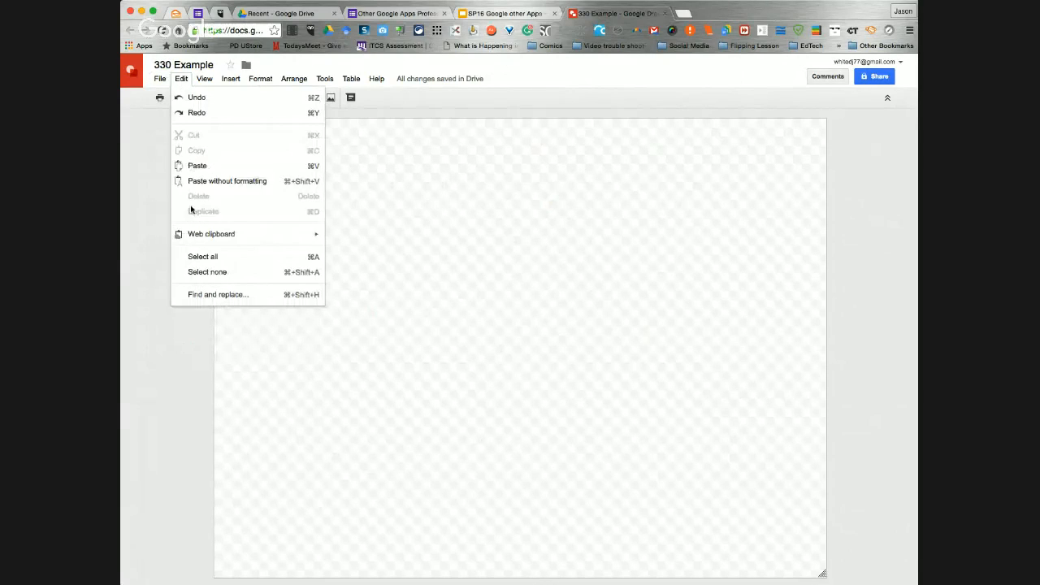
mouse_move(205, 82)
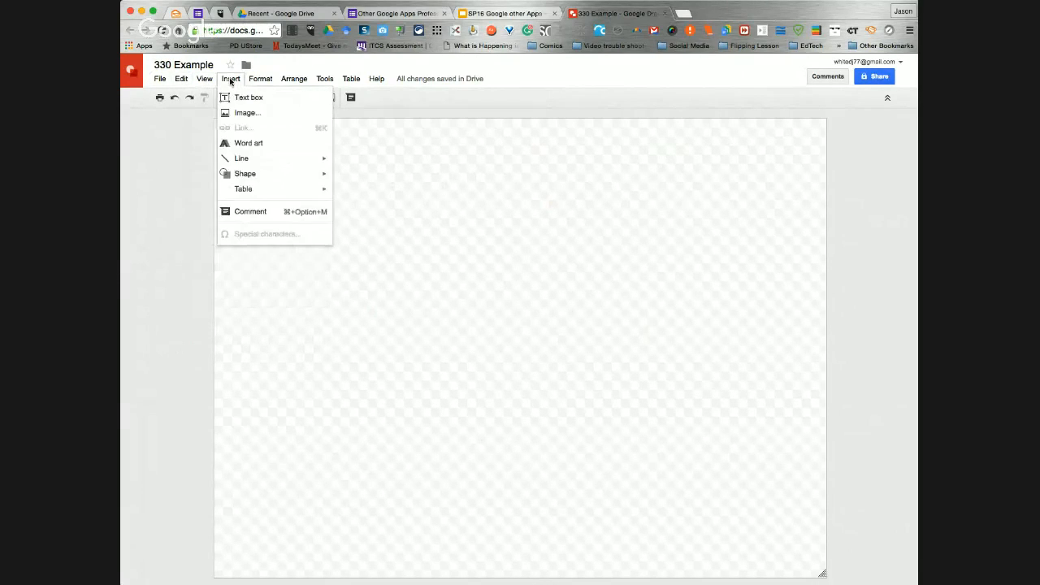
mouse_move(288, 81)
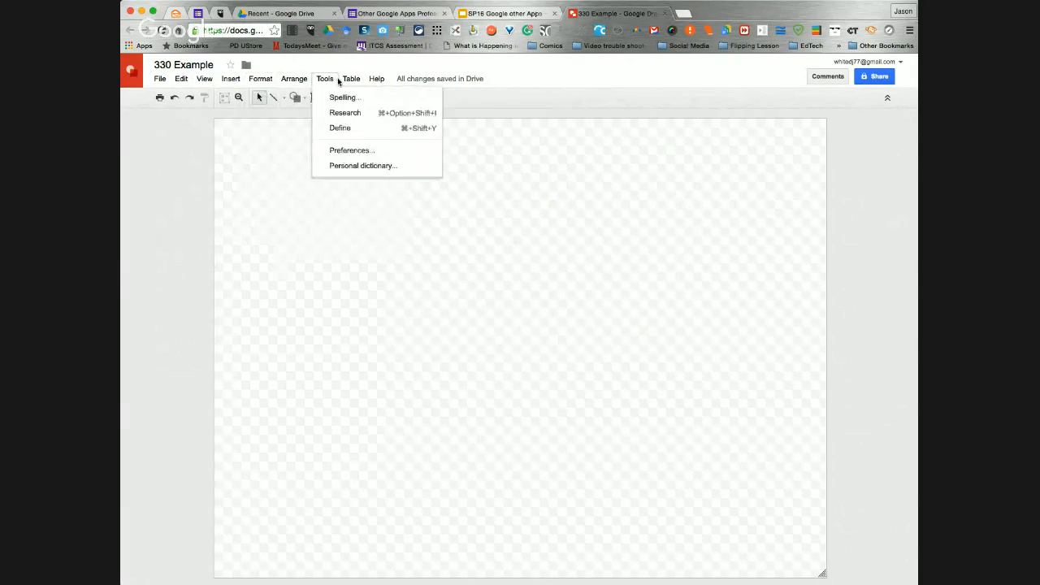
mouse_move(352, 80)
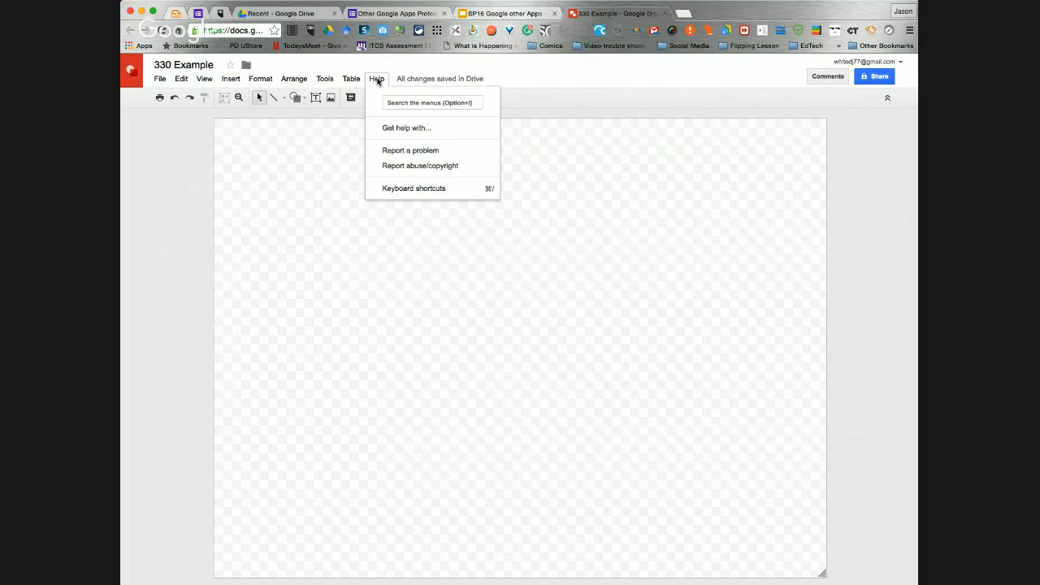
View the "Looks the Same" slide in the presentation and examine the matching file commands in the 330 Example drawing
left_click(494, 14)
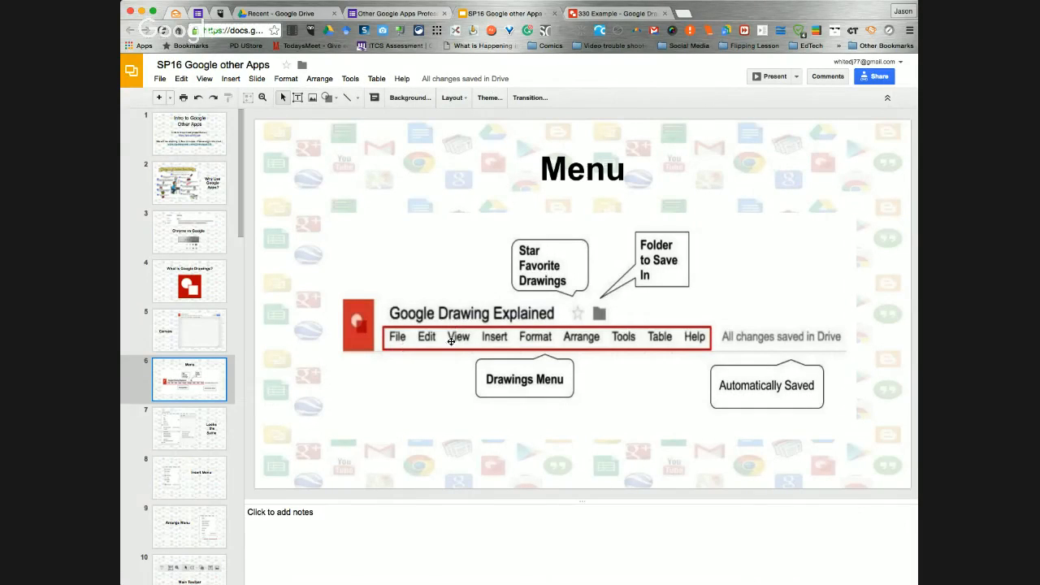
left_click(202, 420)
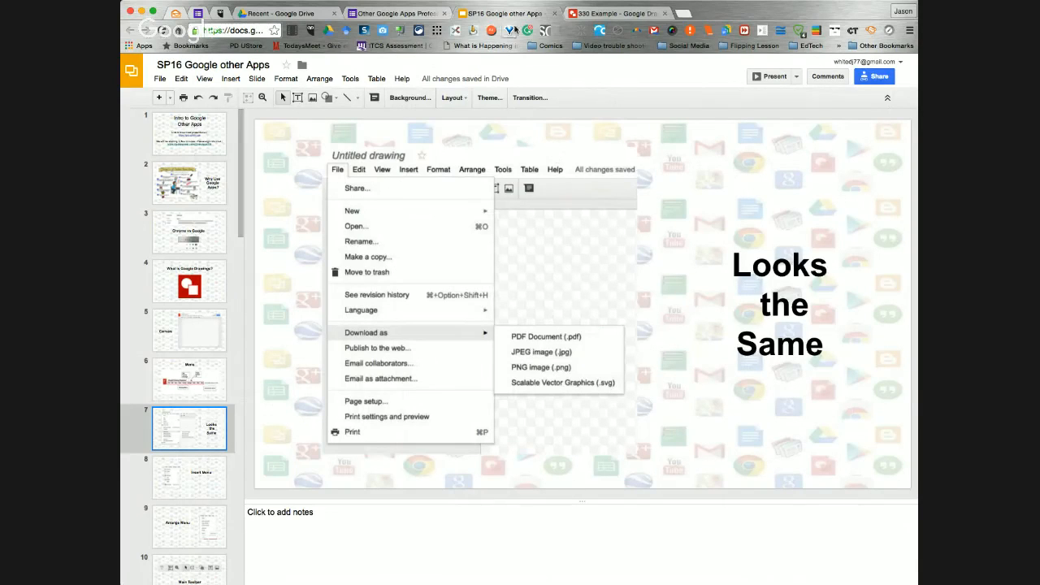
left_click(589, 14)
left_click(160, 81)
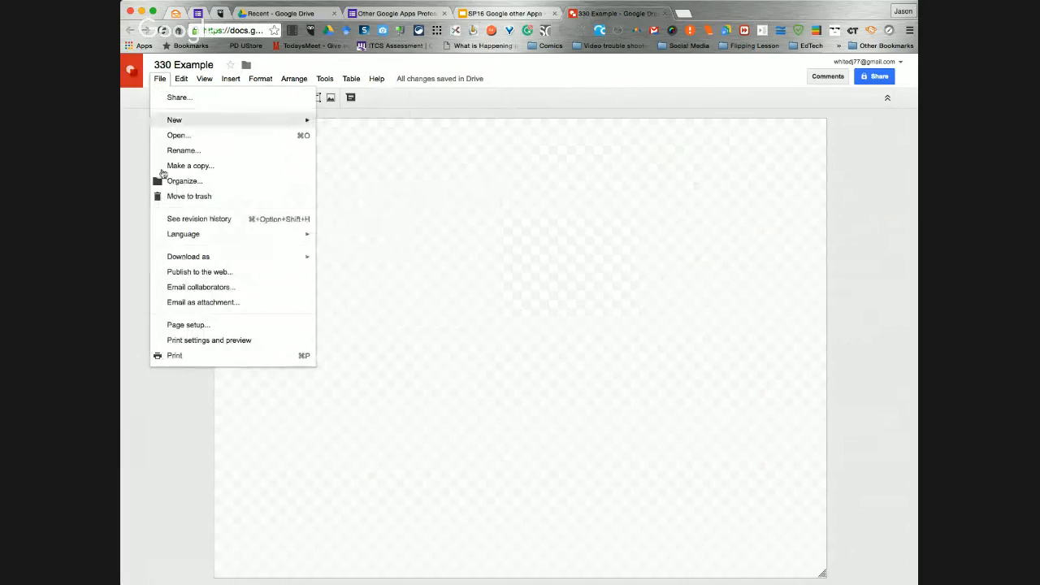
mouse_move(194, 260)
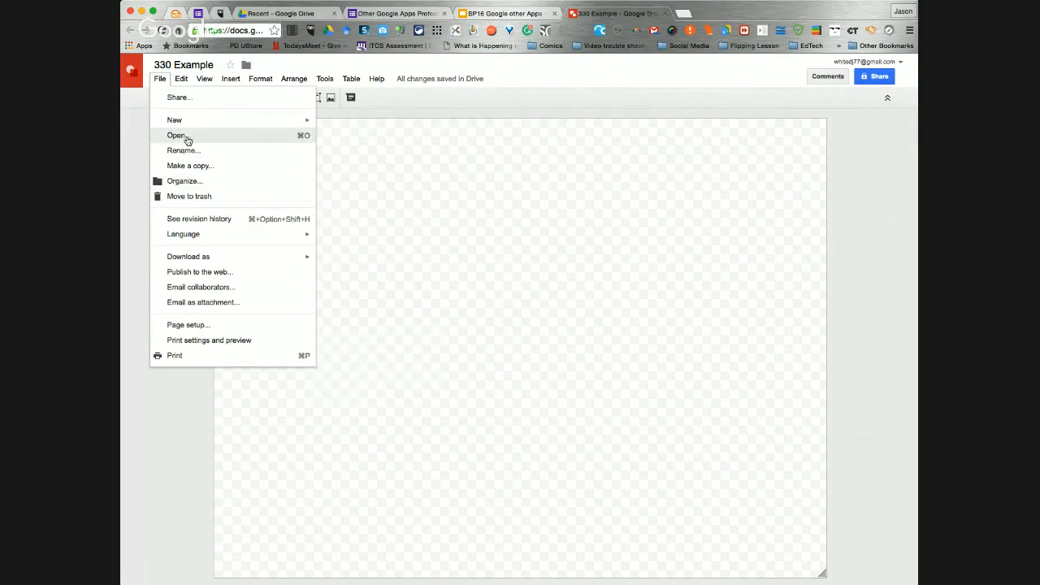
View the "Insert Menu" slide in the presentation and look over the insertion commands in the 330 Example drawing
left_click(500, 15)
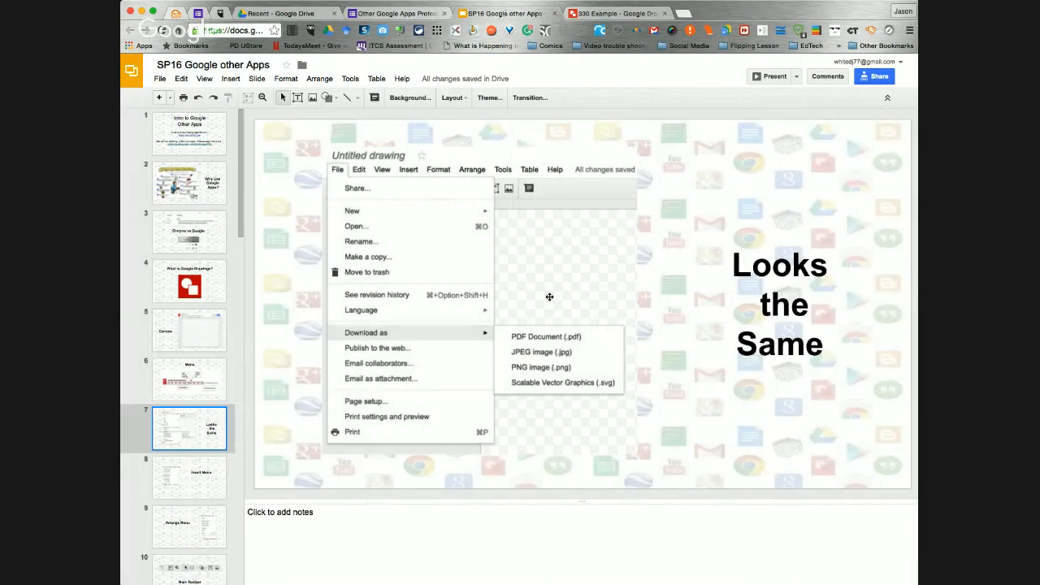
left_click(186, 465)
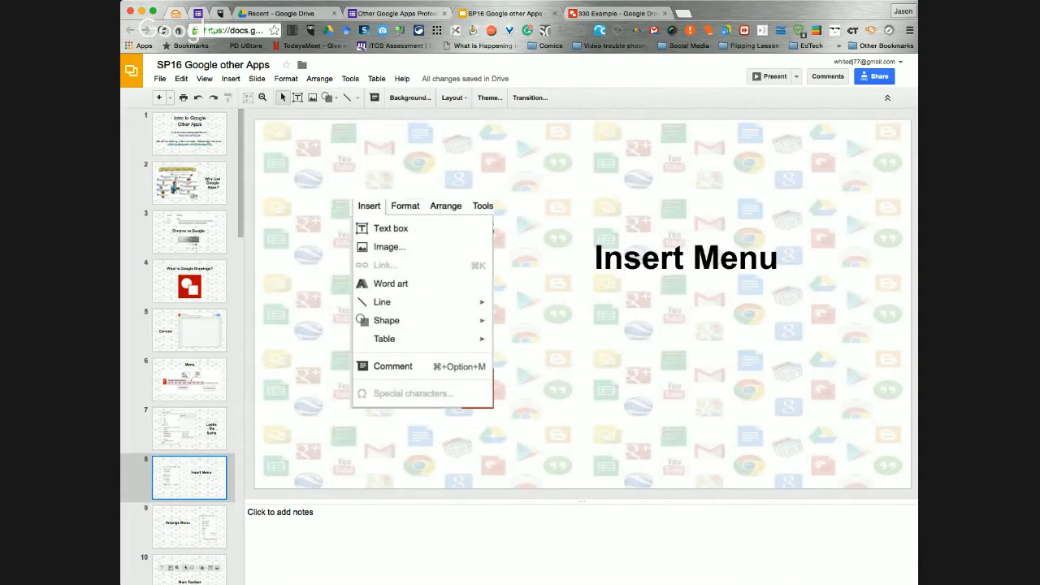
left_click(584, 16)
left_click(231, 76)
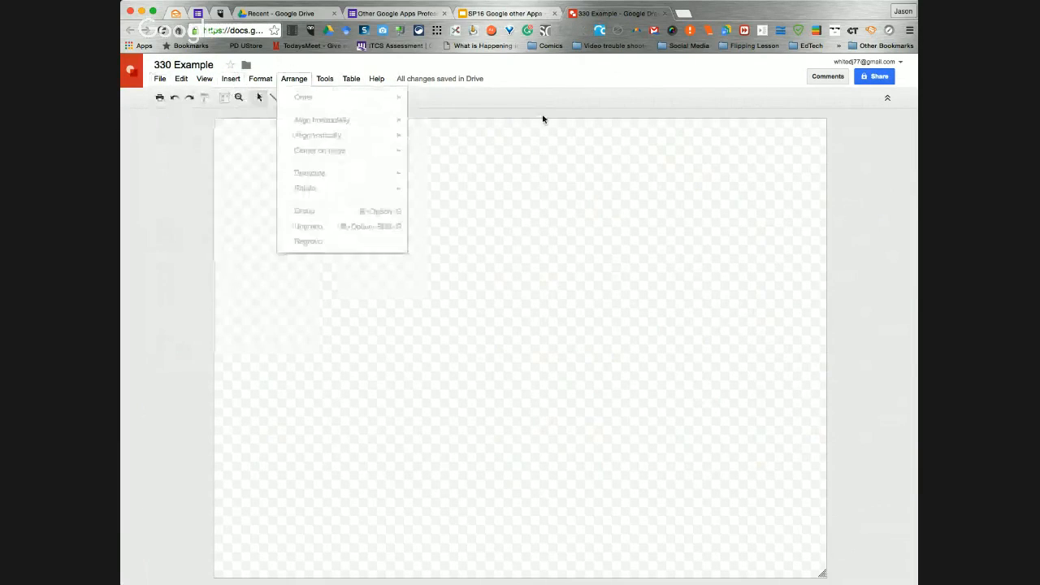
left_click(520, 112)
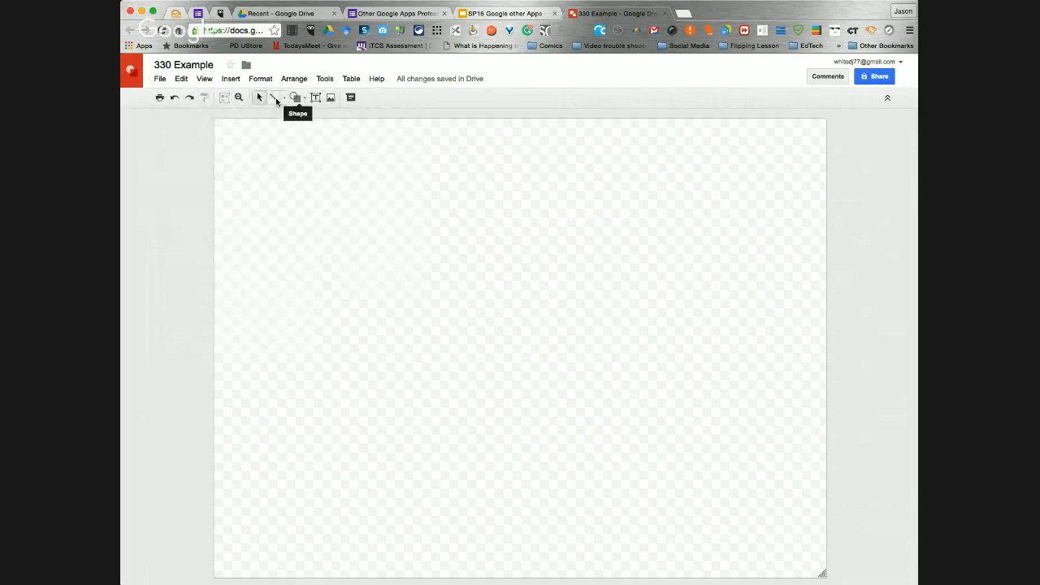
Insert the beach photo from the Scrapbook Photos album into the drawing
left_click(233, 79)
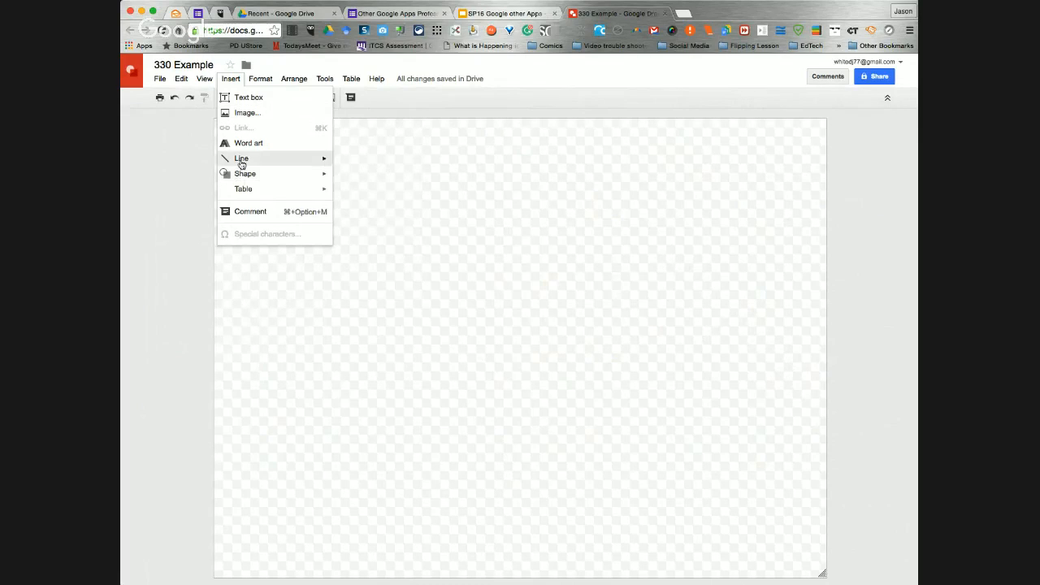
left_click(246, 113)
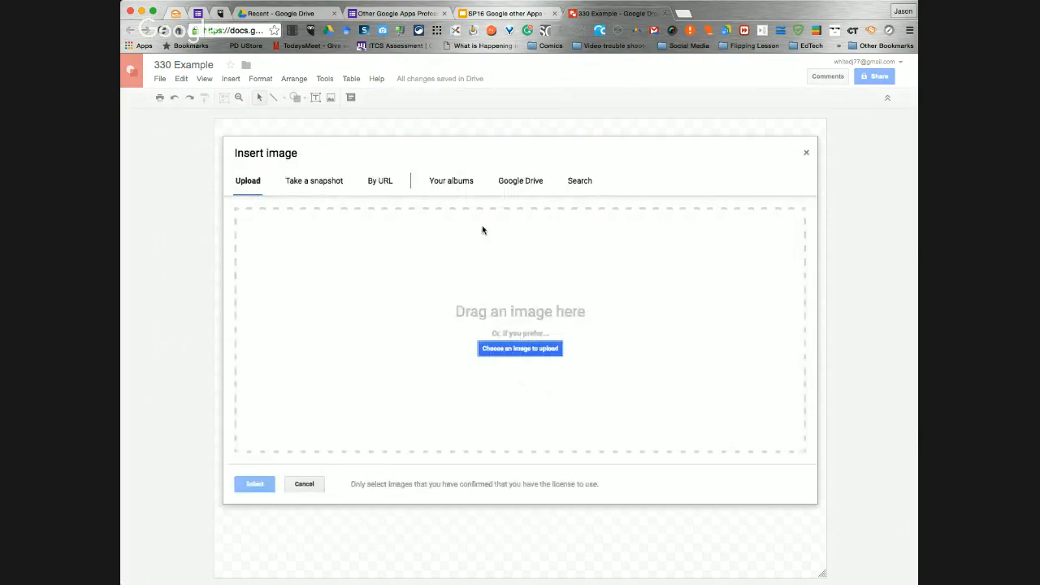
left_click(452, 181)
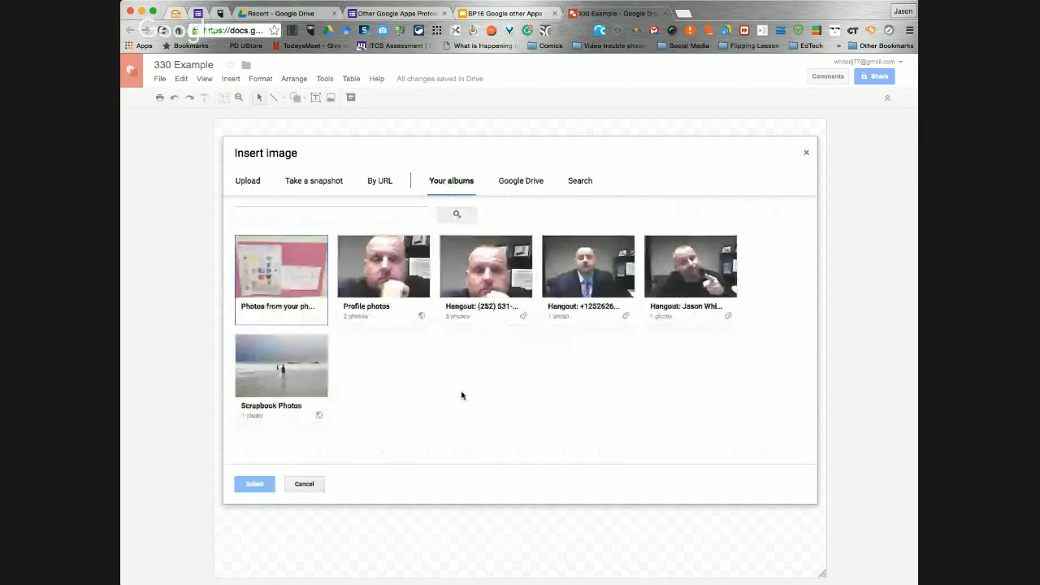
left_click(282, 370)
left_click(279, 286)
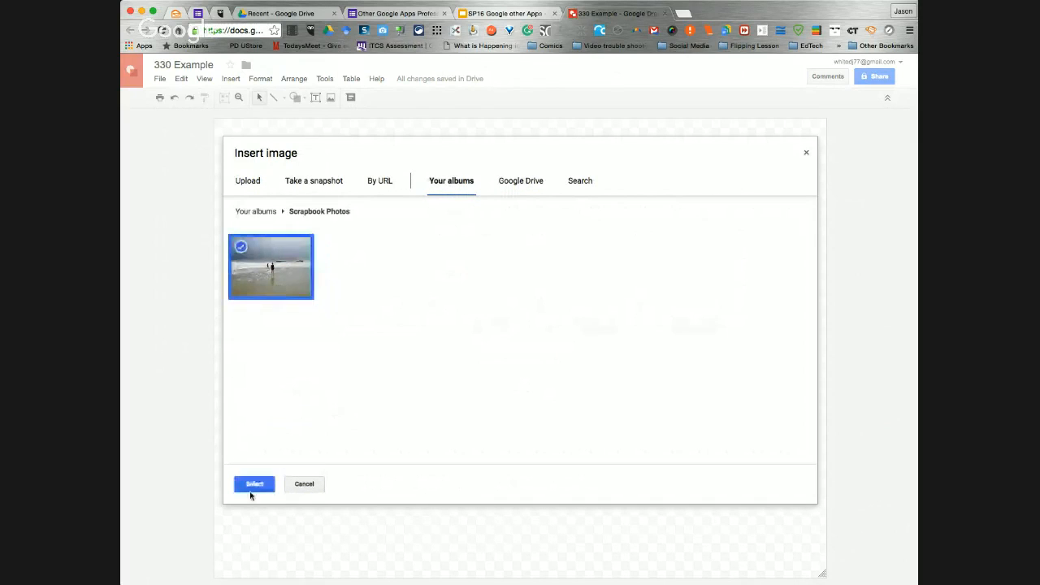
left_click(251, 489)
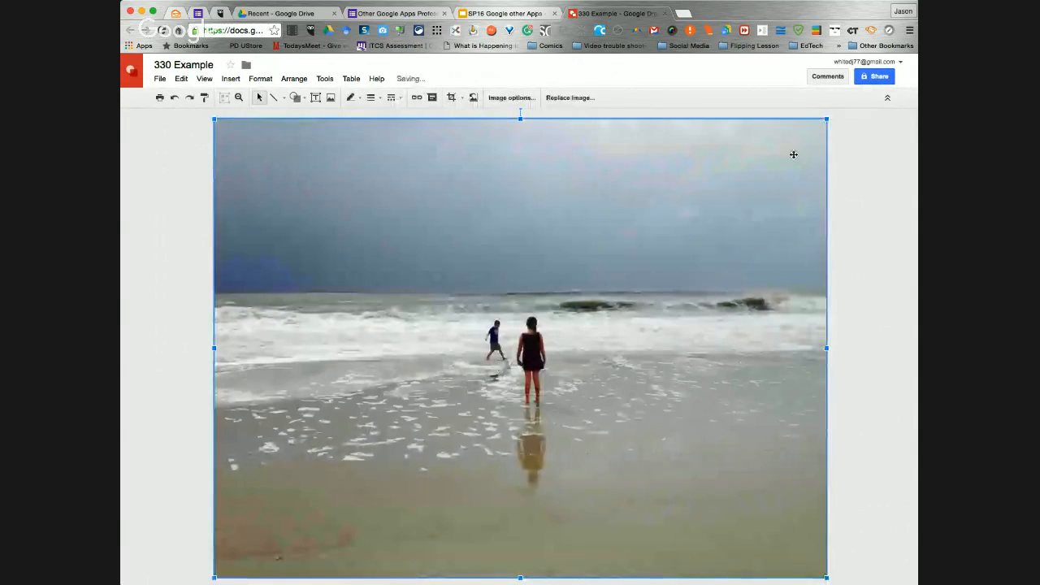
Shrink the beach photo and move it near the middle of the canvas, leaving space above it
left_click_drag(827, 119, 668, 210)
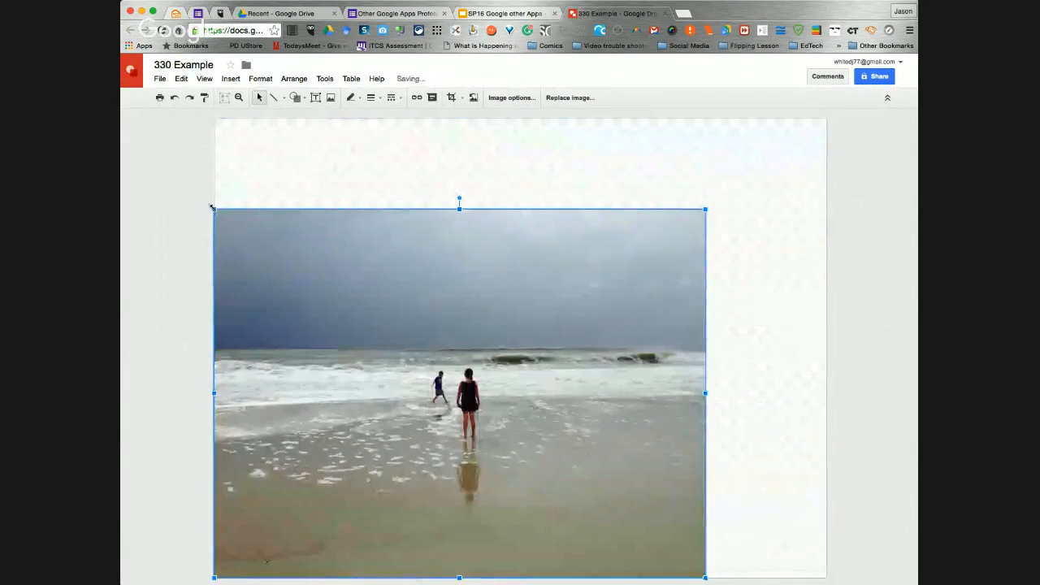
left_click_drag(213, 209, 273, 253)
left_click_drag(552, 276, 558, 218)
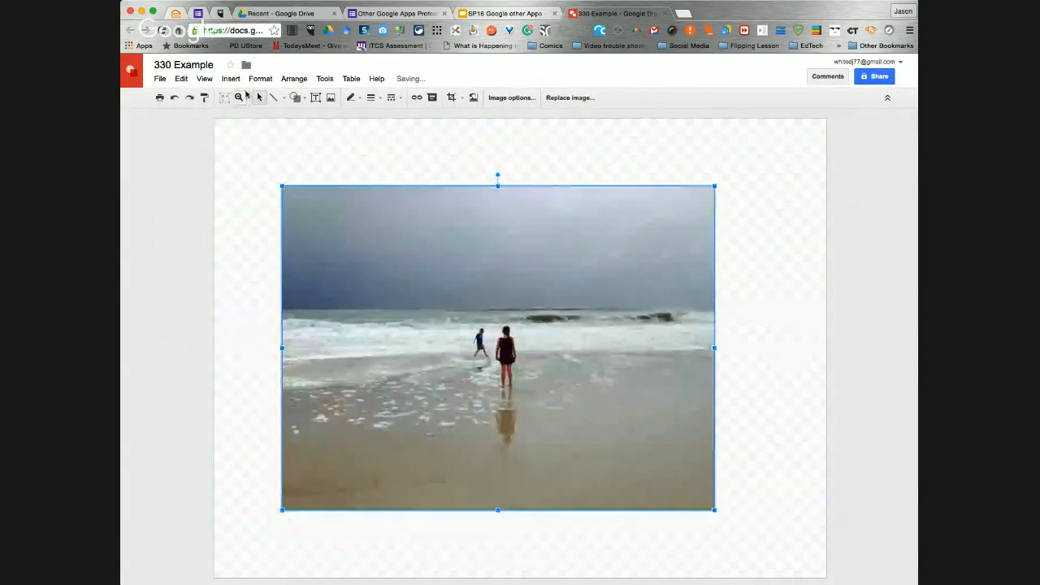
Insert a text box above the beach photo containing the title "Beach"
left_click(231, 79)
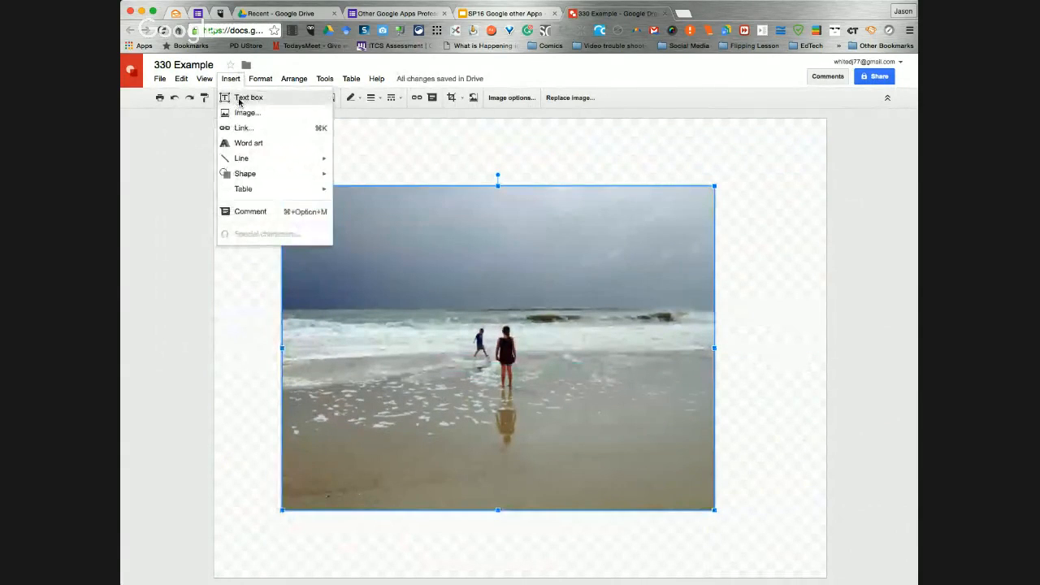
left_click(240, 98)
left_click(419, 148)
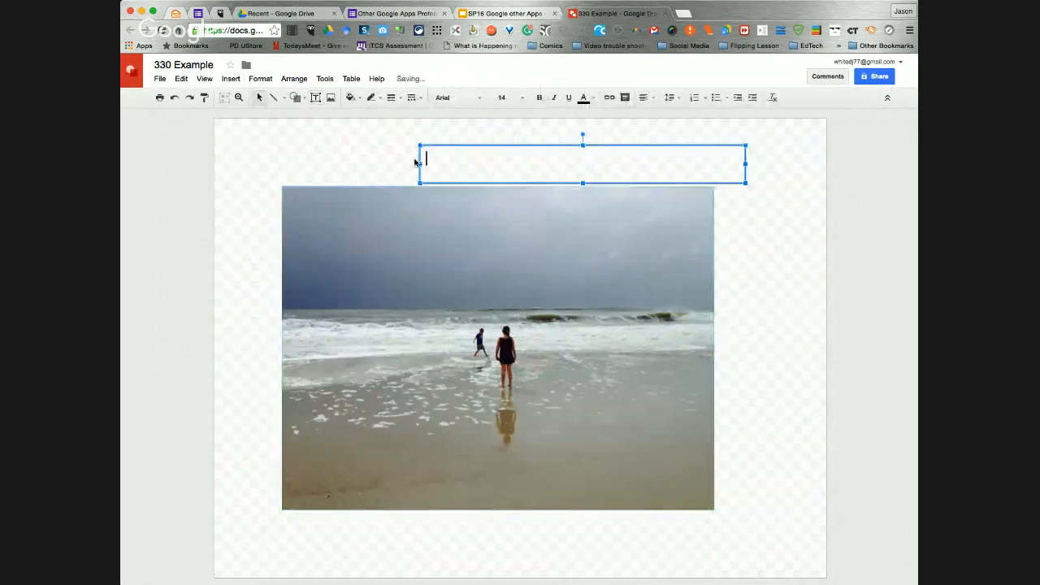
type("Pizza")
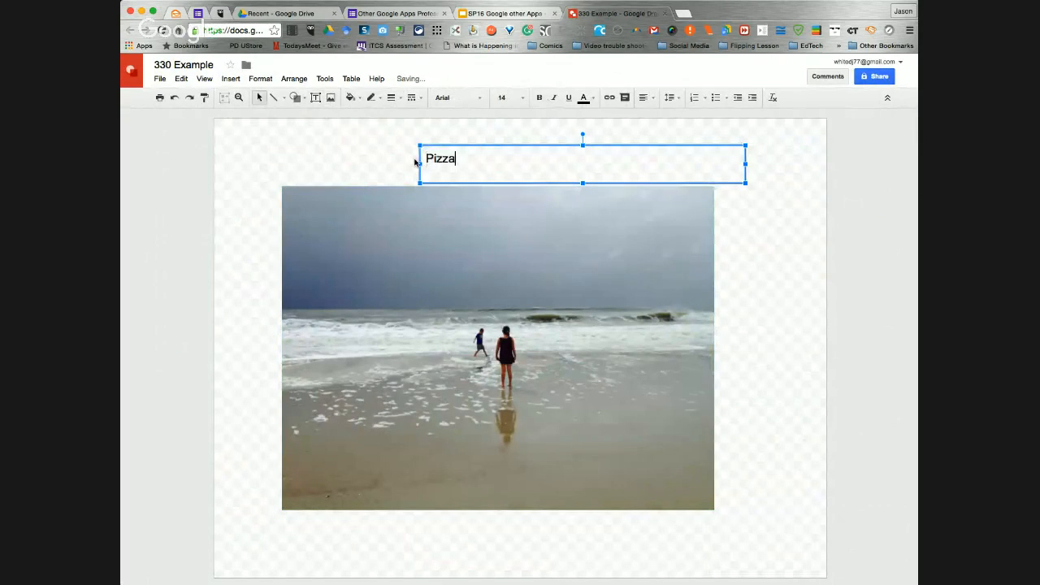
key("BackSpace")
key("BackSpace")
key("BackSpace")
type("Beac")
Set the Beach title to font size 36 and colour its text yellow
key("super+a")
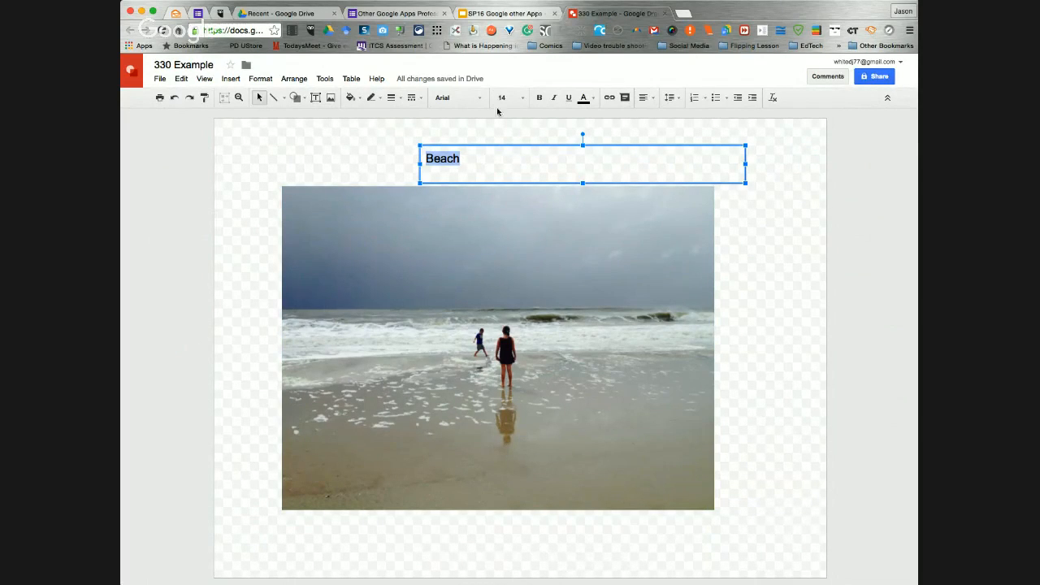
left_click(524, 98)
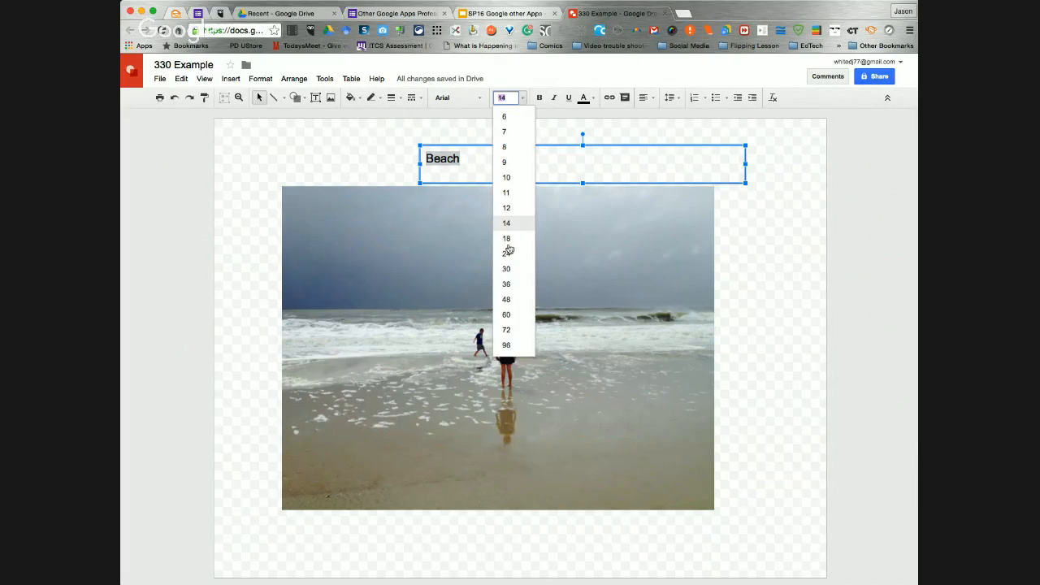
left_click(512, 295)
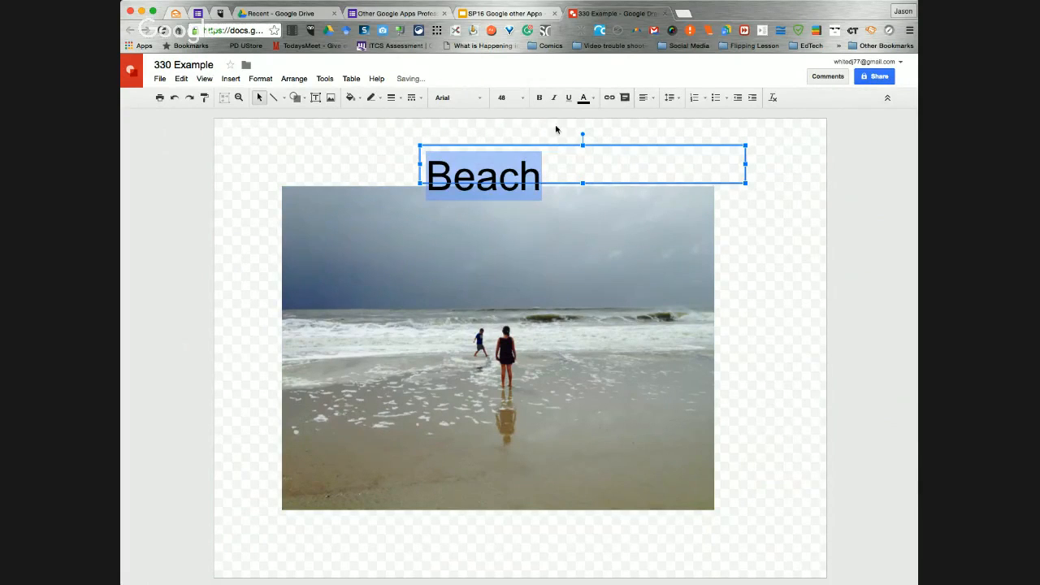
left_click(525, 104)
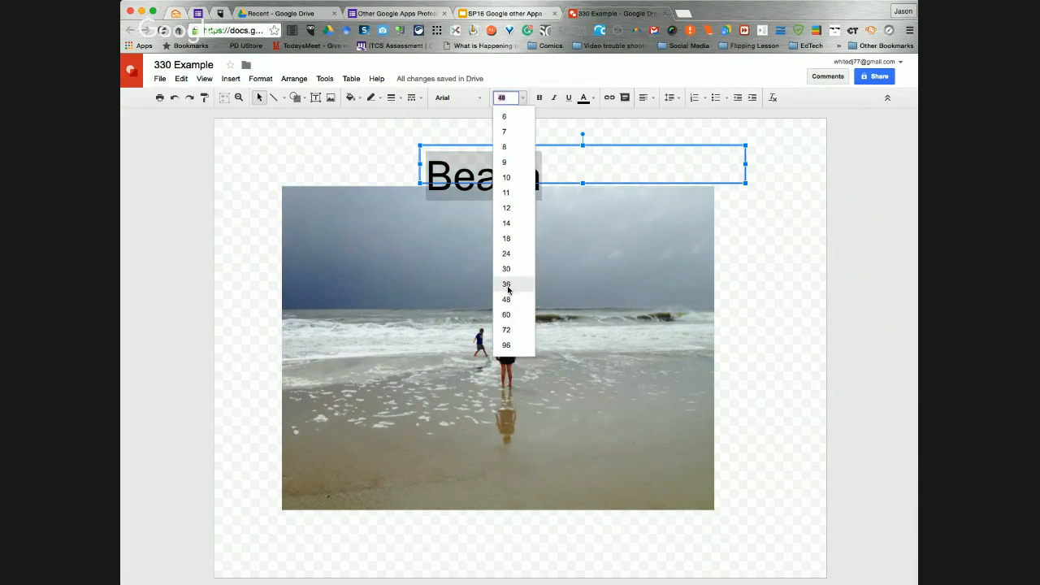
left_click(511, 286)
left_click(584, 98)
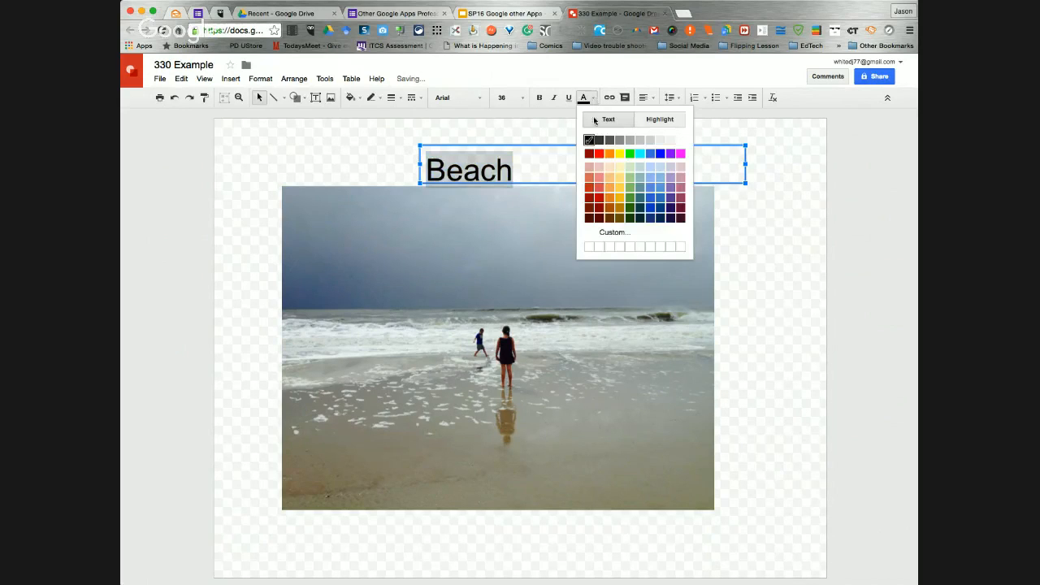
left_click(620, 154)
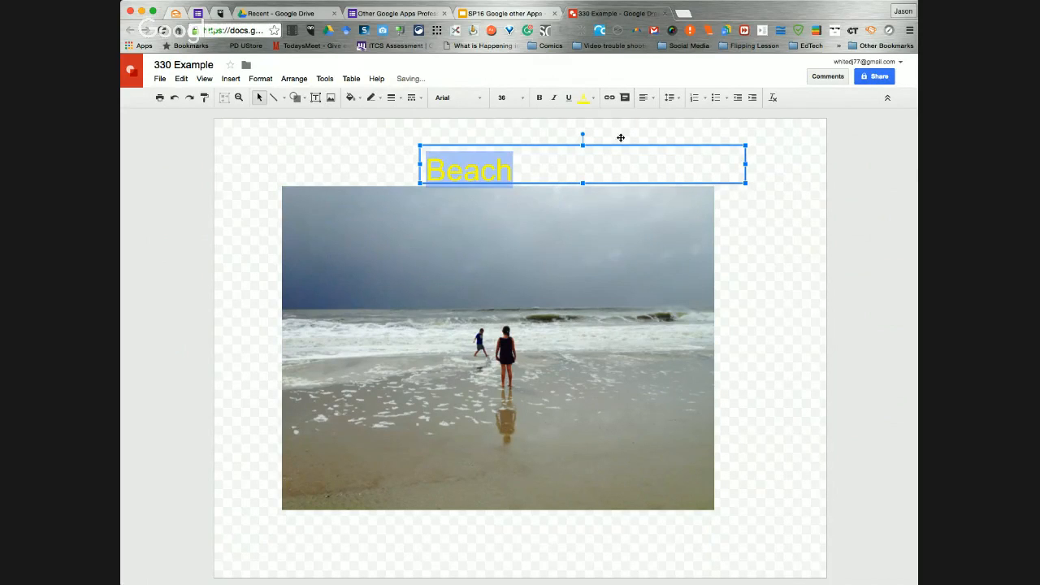
Center the Beach text vertically and horizontally in its box, and narrow and reposition the box centrally above the photo
left_click(652, 104)
left_click(662, 132)
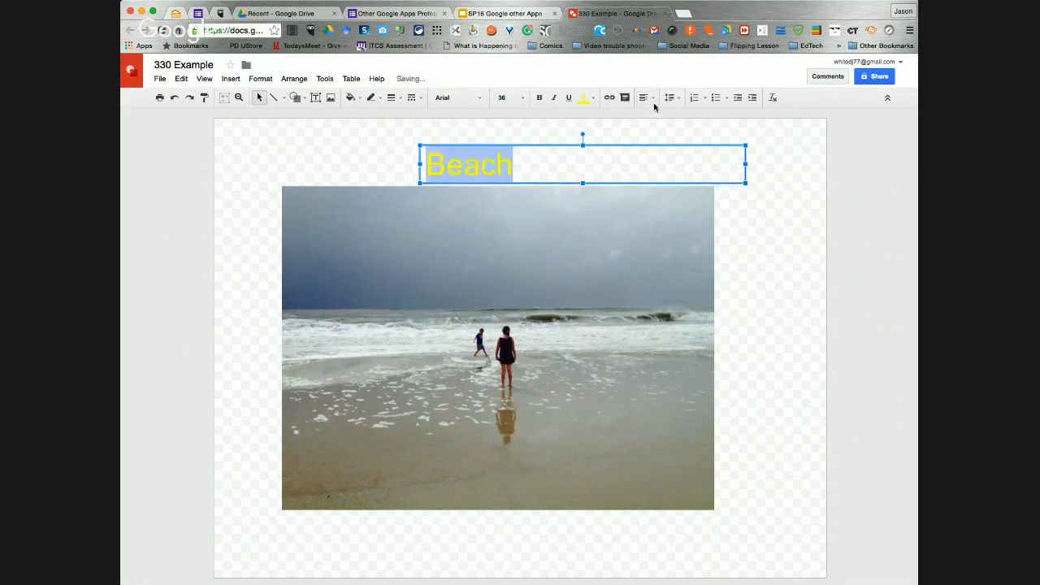
left_click(653, 104)
left_click(662, 117)
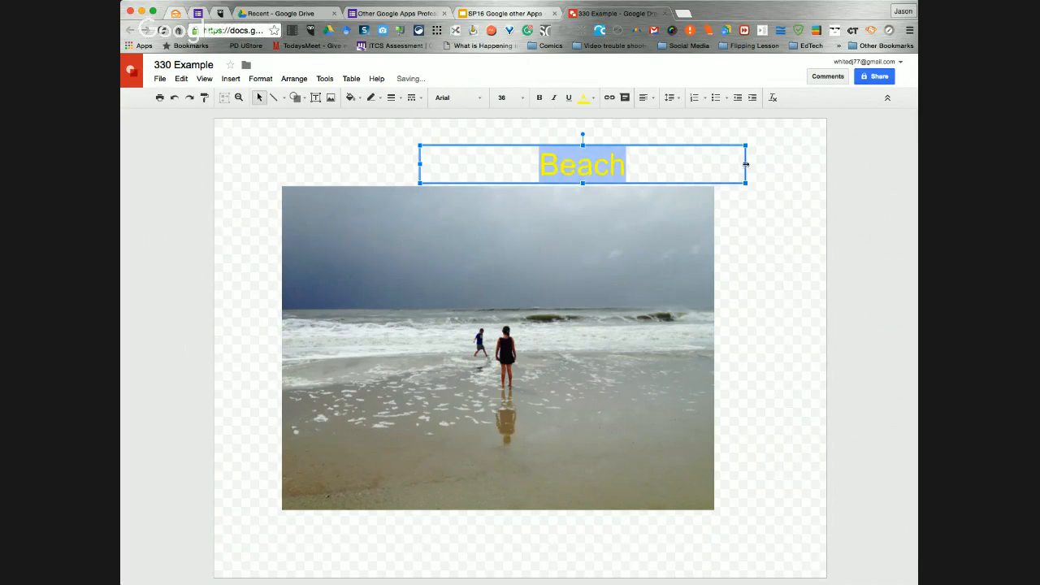
left_click_drag(746, 165, 564, 131)
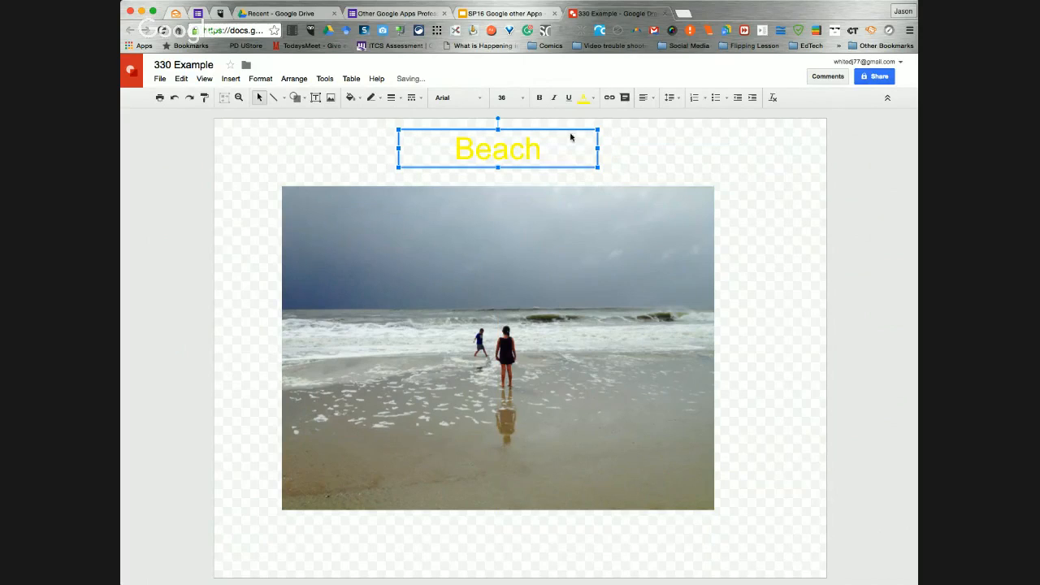
Change the Beach title's text colour to blue
left_click(586, 98)
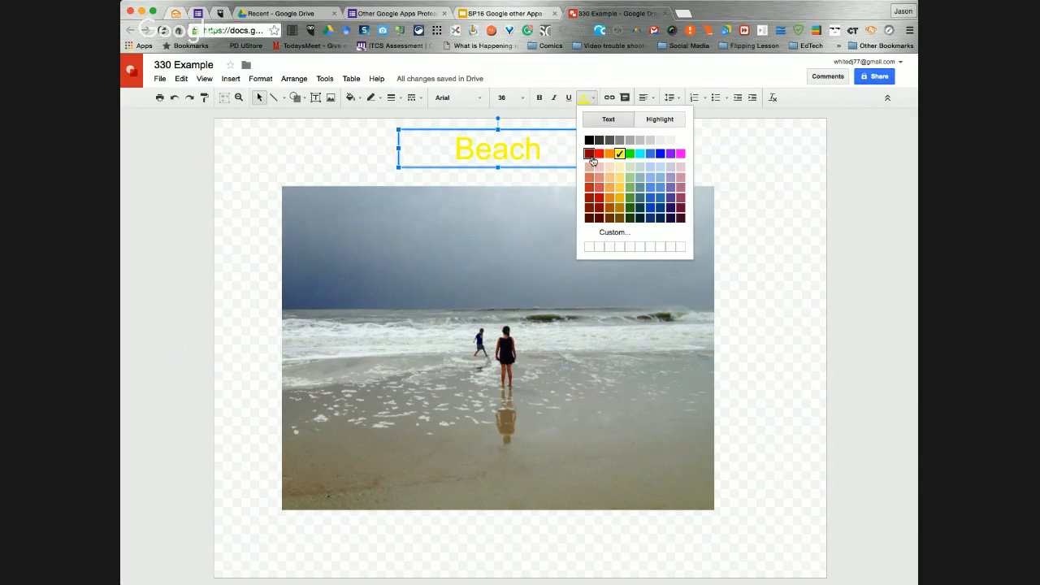
left_click(660, 154)
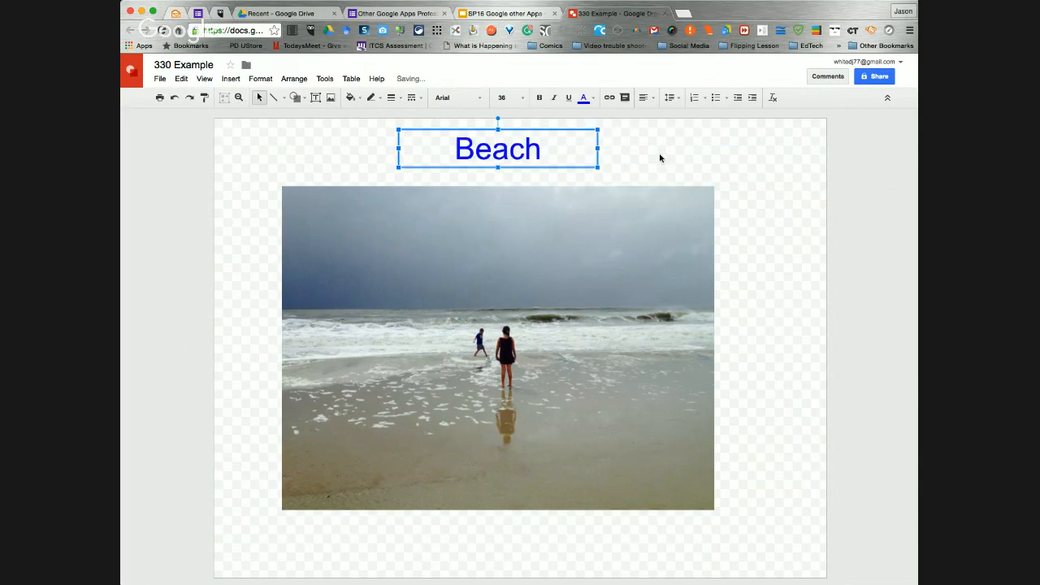
left_click(737, 186)
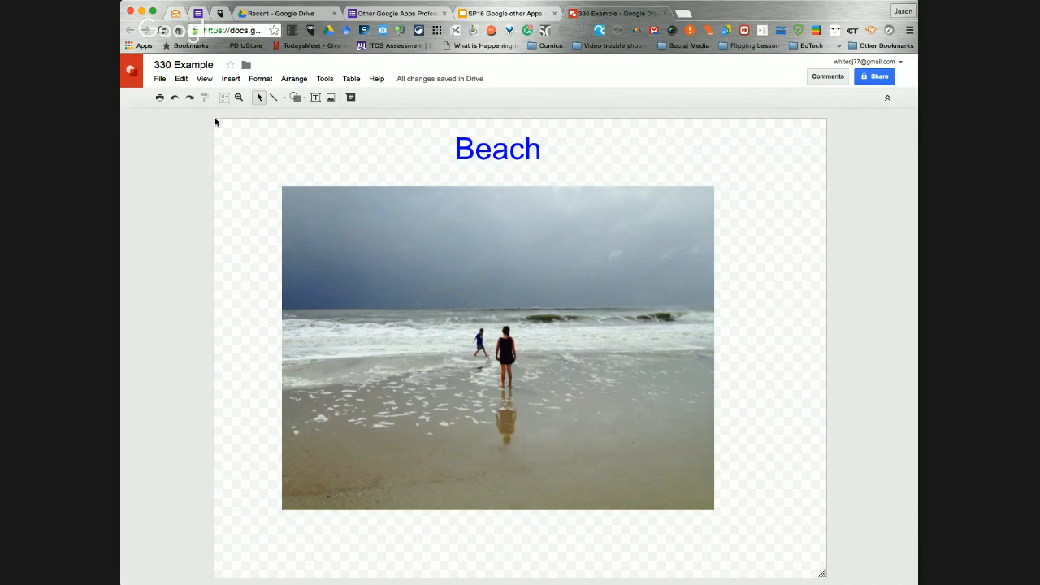
left_click(231, 78)
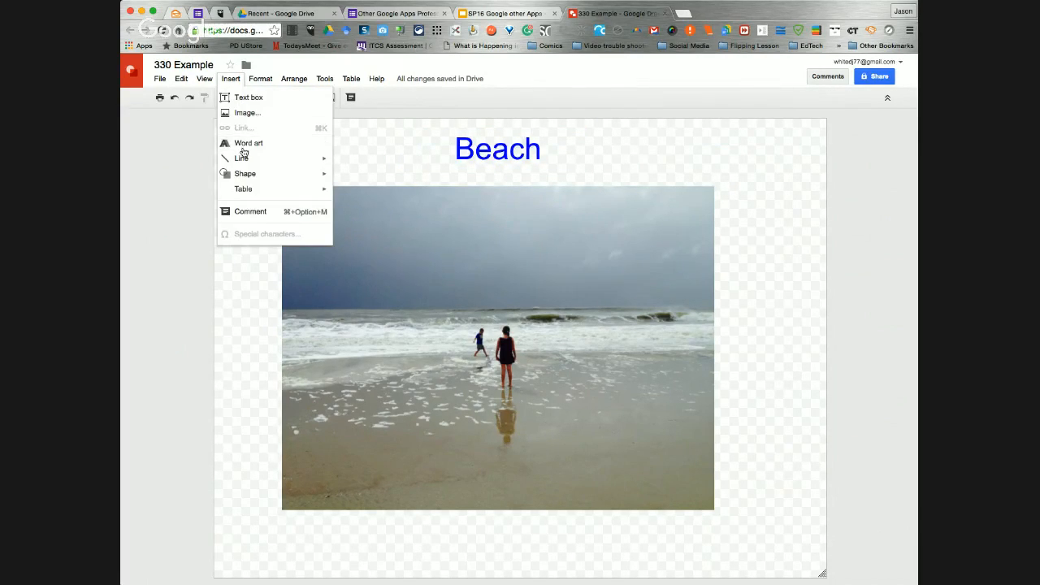
mouse_move(244, 174)
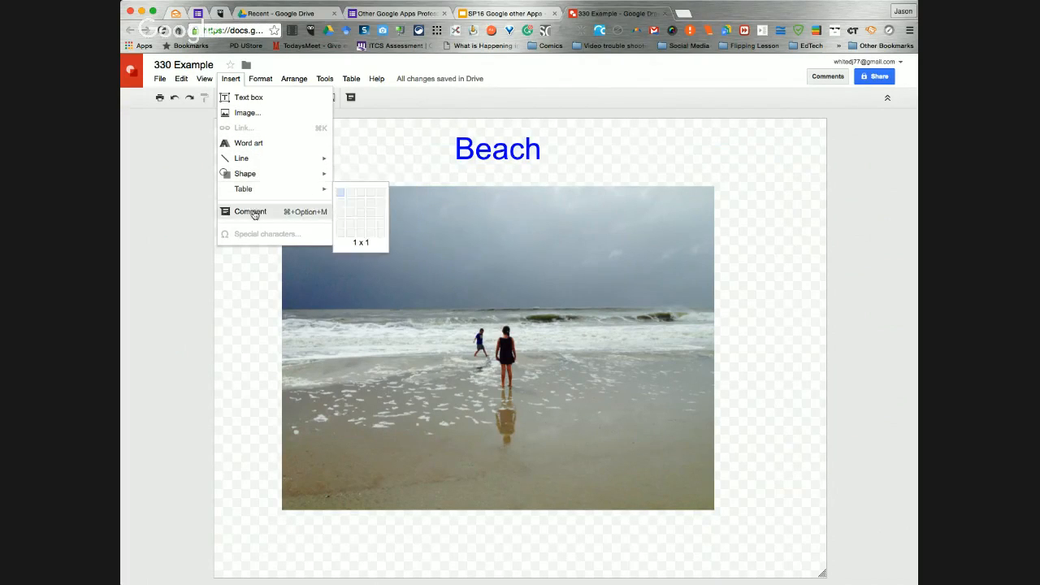
left_click(392, 107)
Open the Research tool and search for "Pizza"
left_click(322, 79)
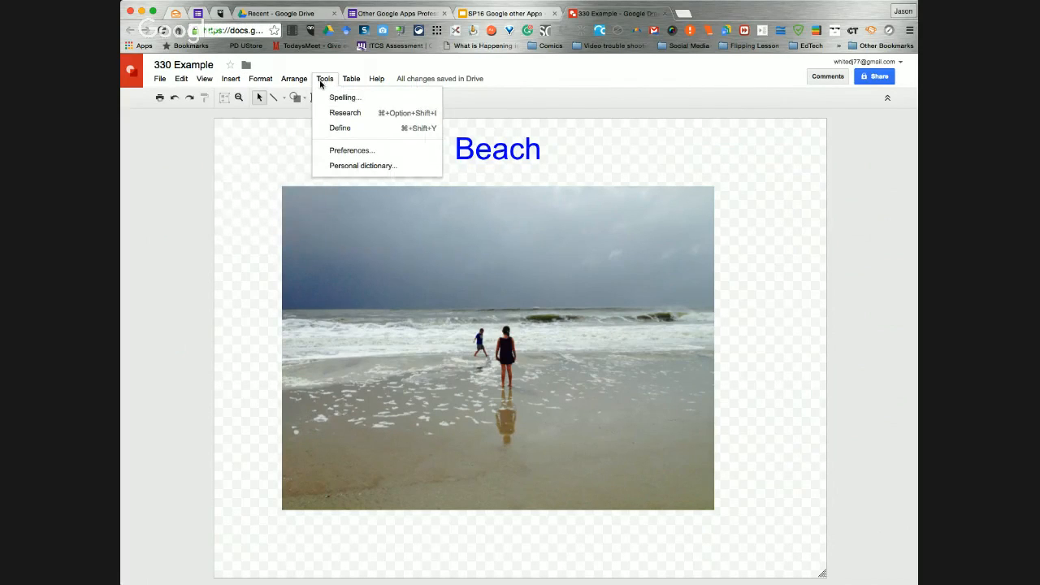
left_click(341, 113)
left_click(843, 121)
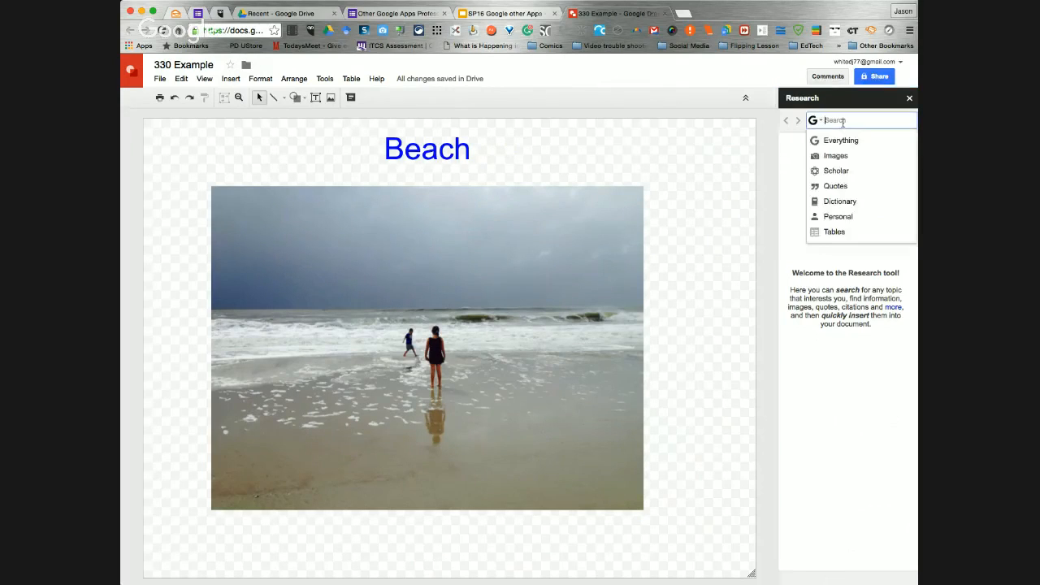
type("Pl")
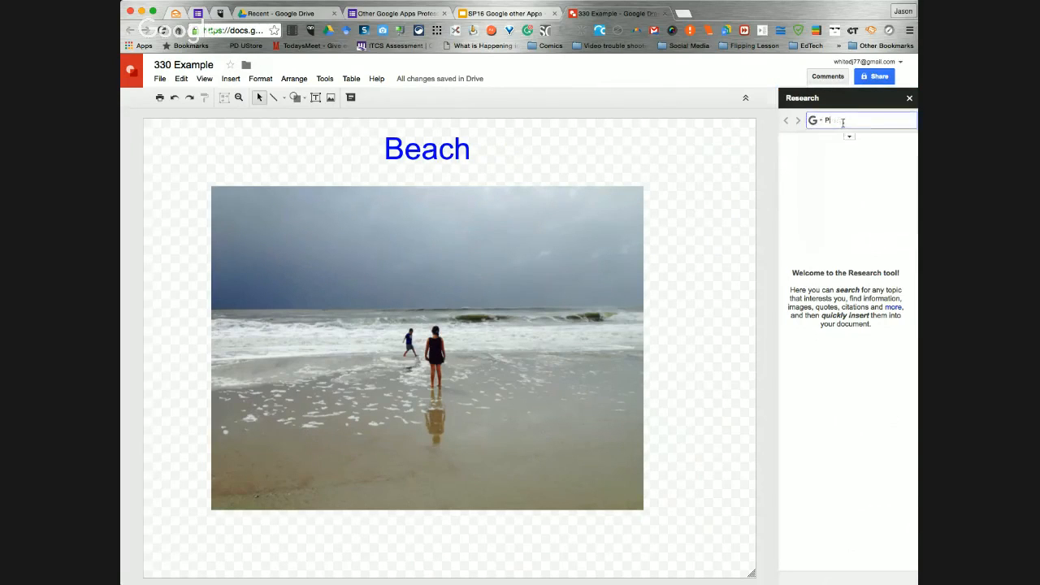
key("Return")
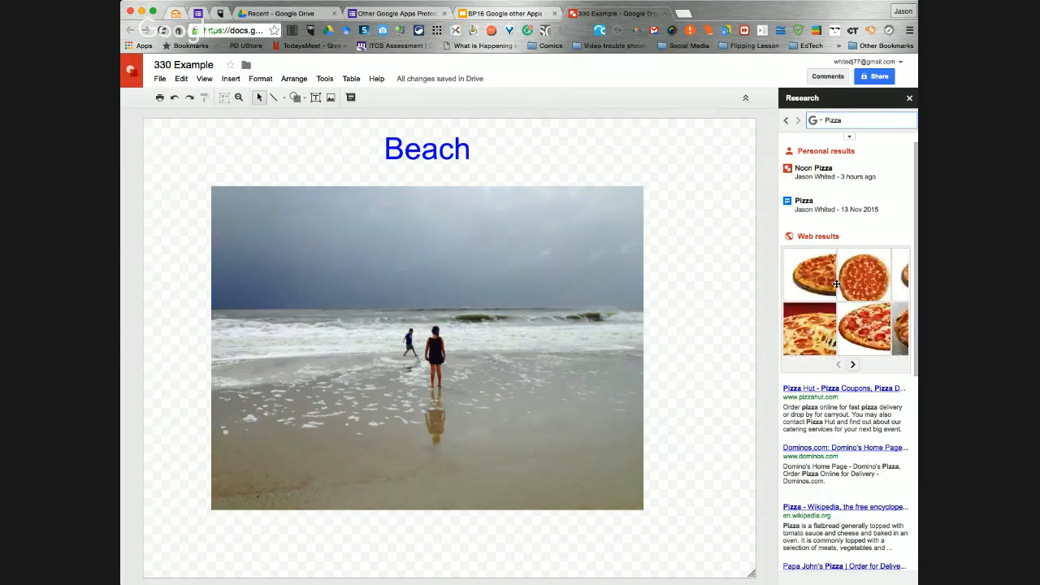
Insert the first pepperoni pizza image from the web results and position it on the sand at the standing woman's feet
mouse_move(816, 278)
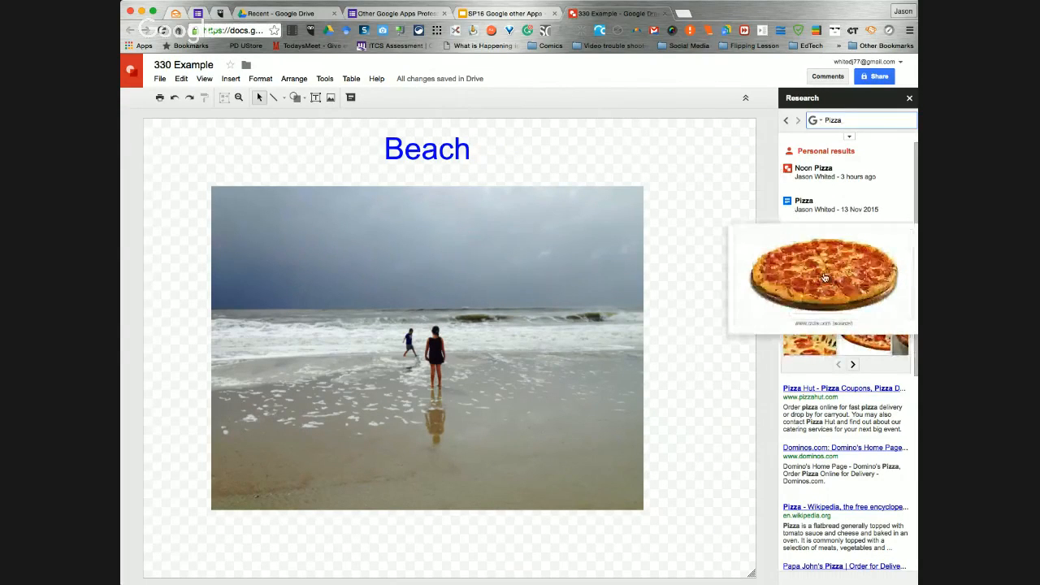
left_click_drag(815, 278, 441, 438)
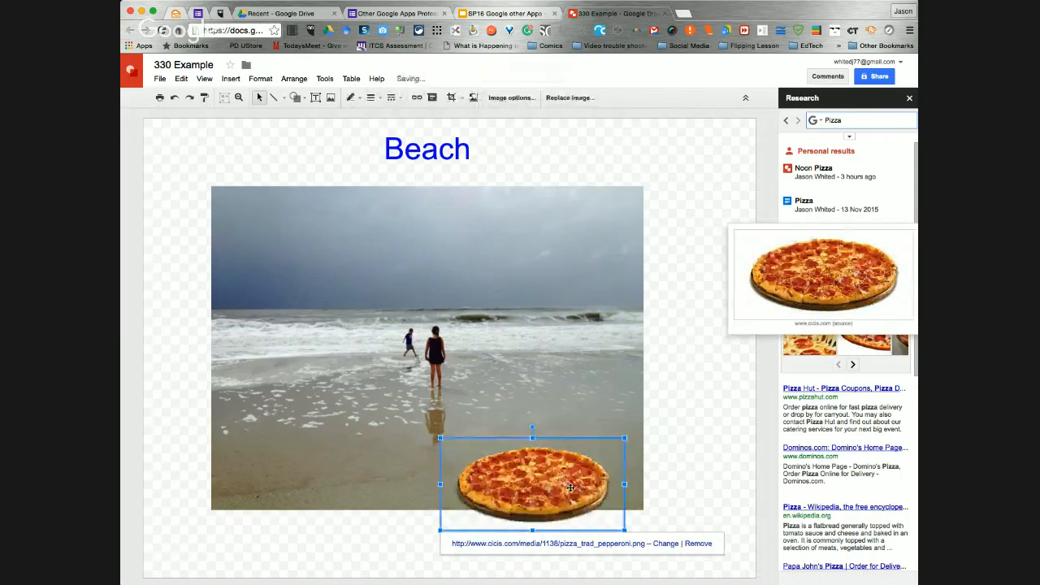
left_click_drag(471, 440, 373, 393)
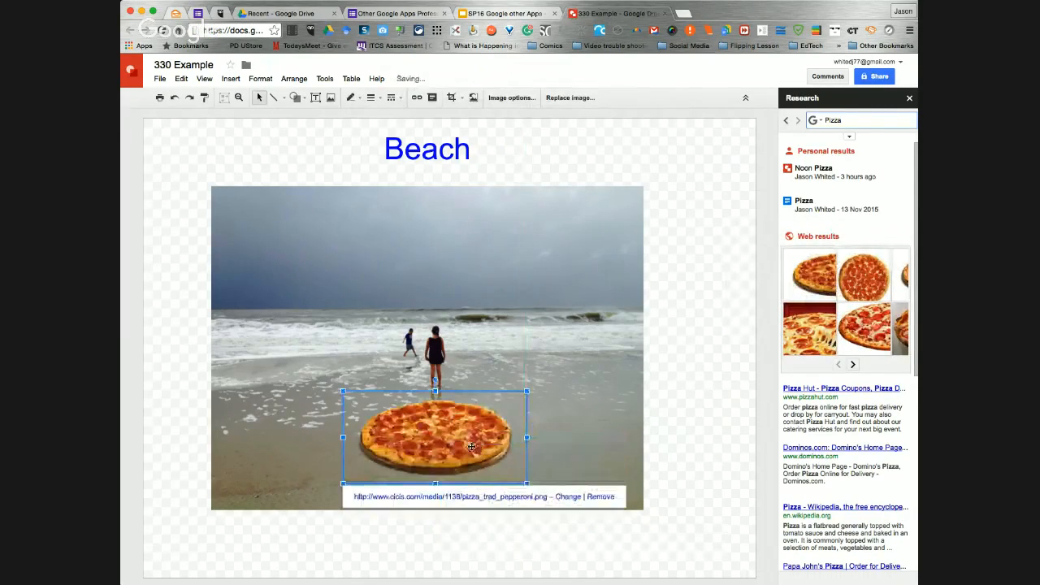
left_click_drag(449, 436, 446, 422)
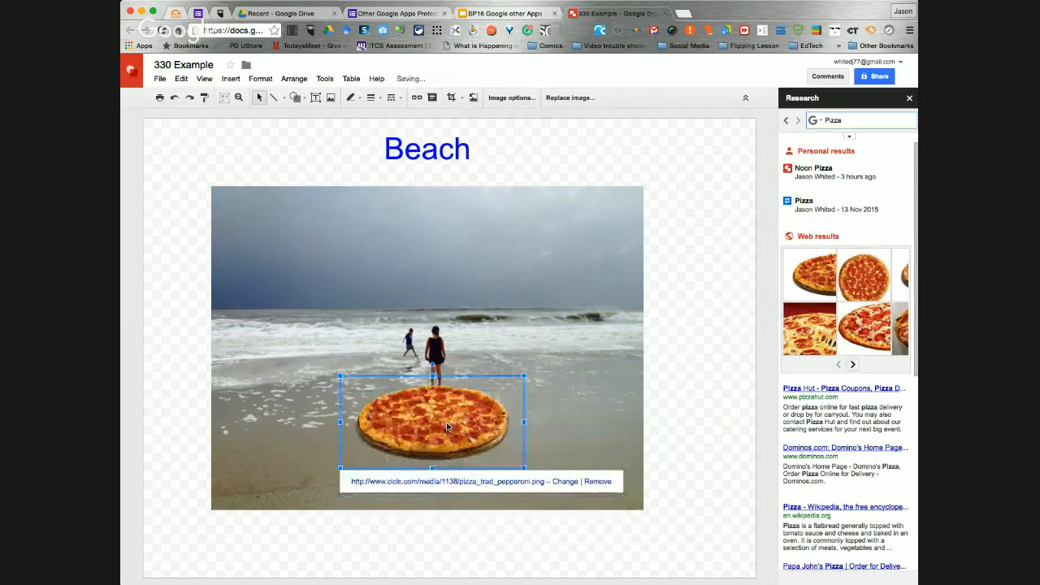
left_click(595, 421)
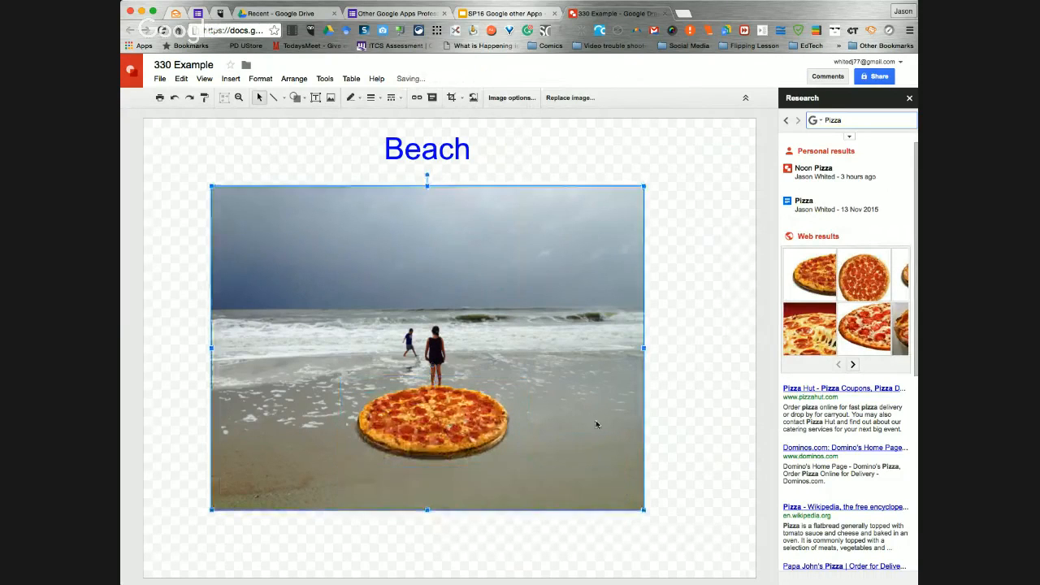
left_click(466, 437)
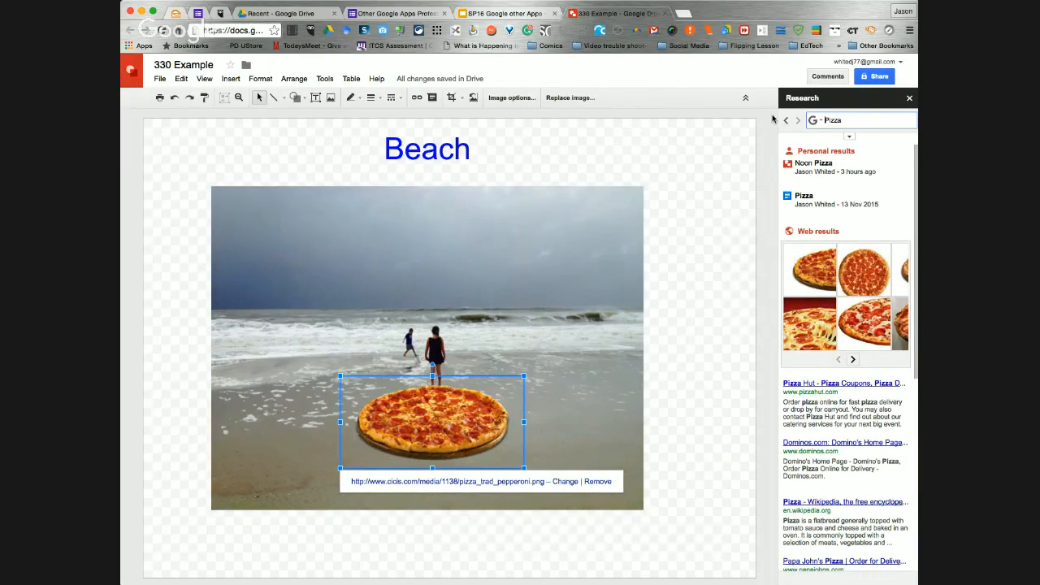
left_click(685, 229)
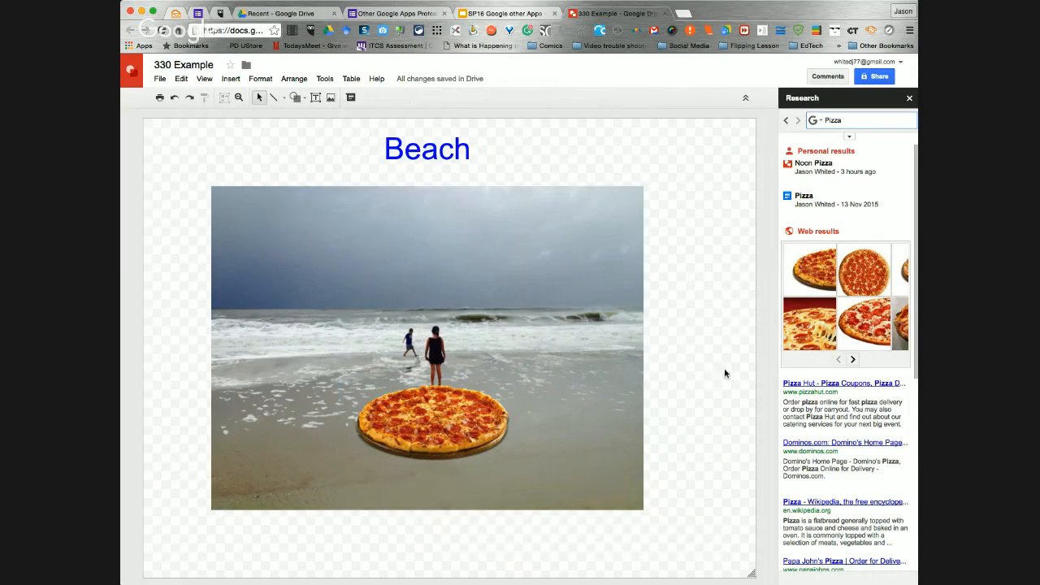
Insert a rounded rectangular callout in the sky above the people with the text "Pizza is Good"
left_click(231, 78)
mouse_move(245, 174)
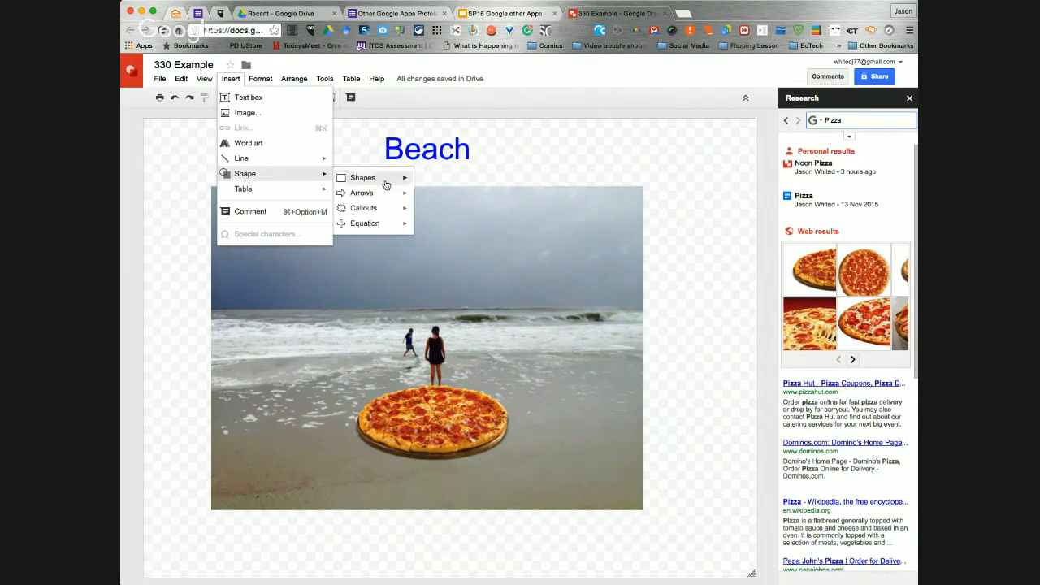
mouse_move(375, 213)
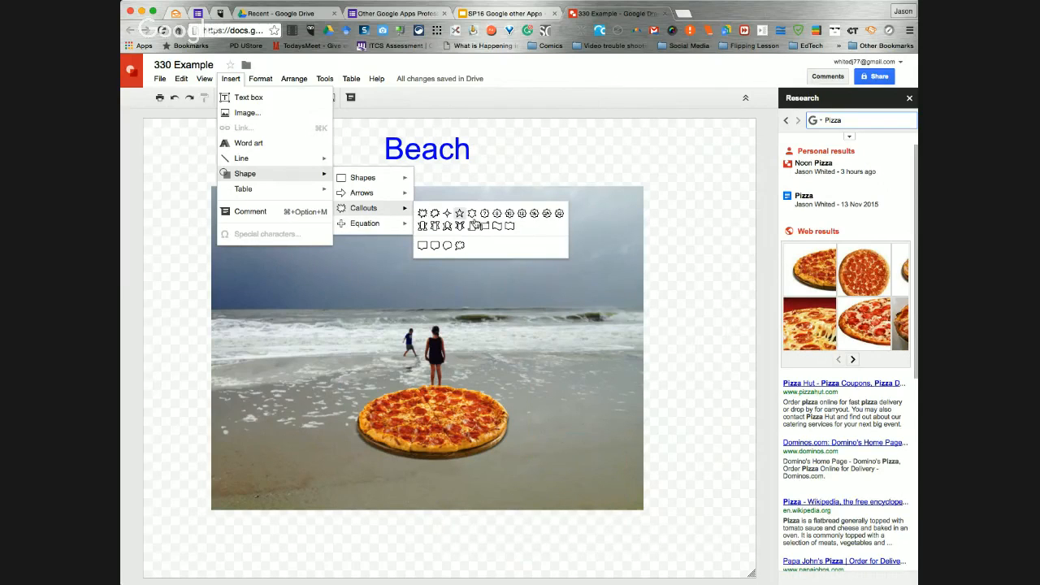
left_click(445, 260)
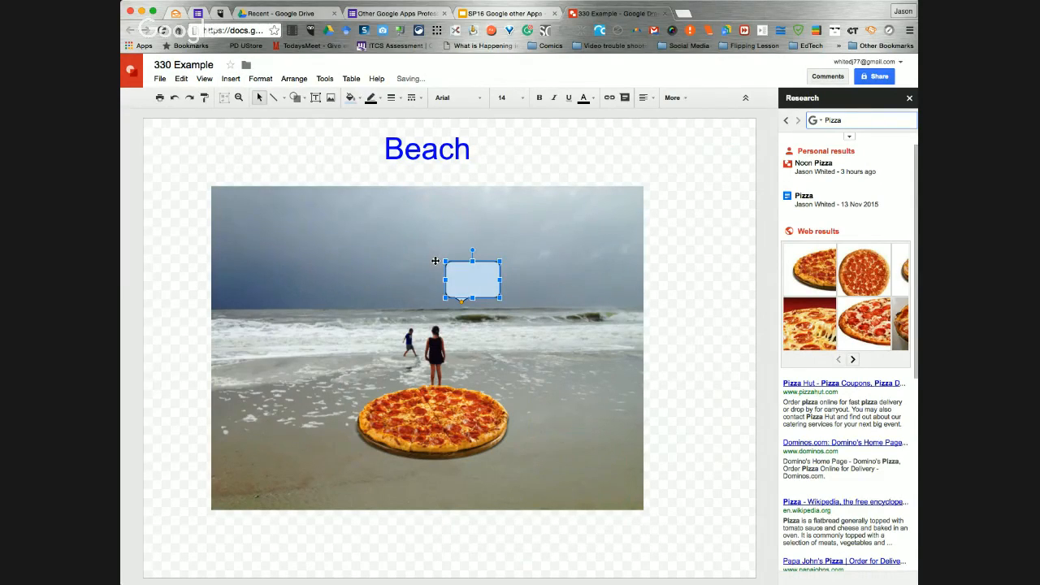
type("Pizza is Good")
Widen the callout so its text fits on one line, and correct the wording to "Pizza is good"
left_click_drag(503, 278, 553, 279)
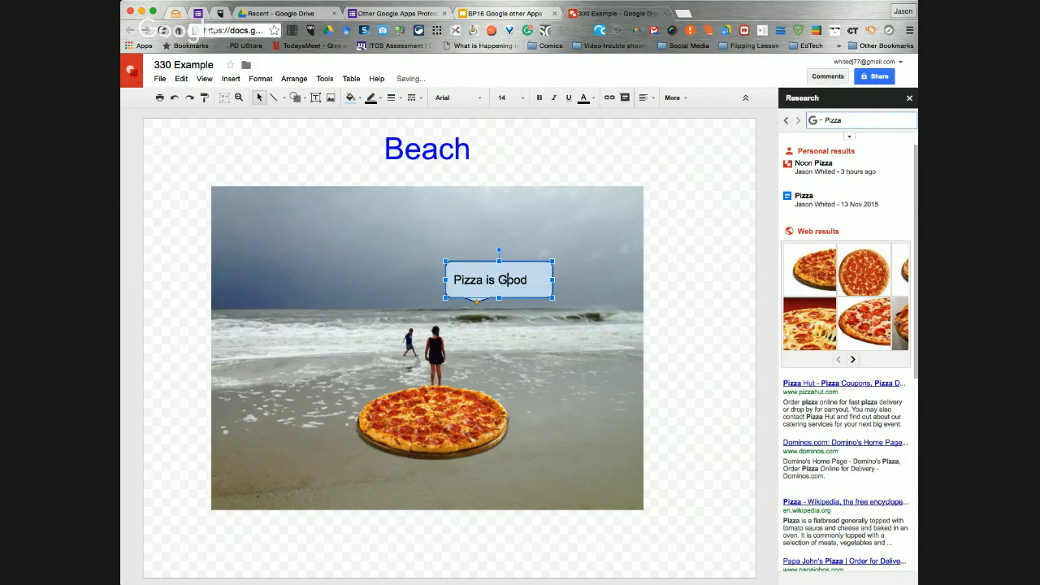
key("BackSpace")
type("g")
Move the callout down above the standing woman and extend its pointer to her head
mouse_move(523, 273)
left_mouse_down()
mouse_move(489, 297)
mouse_move(509, 278)
left_mouse_up()
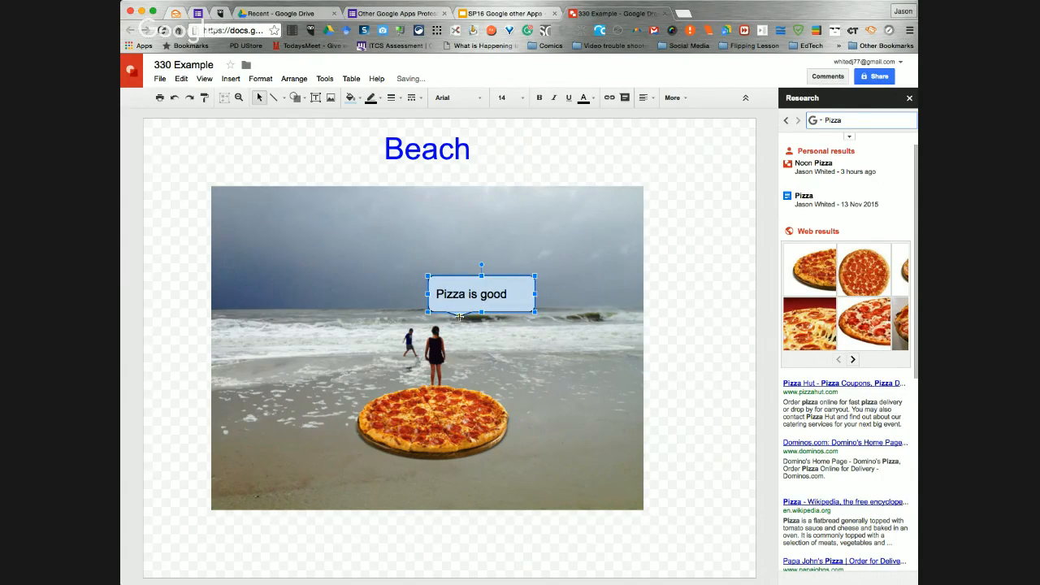
left_click_drag(440, 329, 440, 329)
Make the speech callout's fill transparent
left_click(351, 97)
left_click(366, 120)
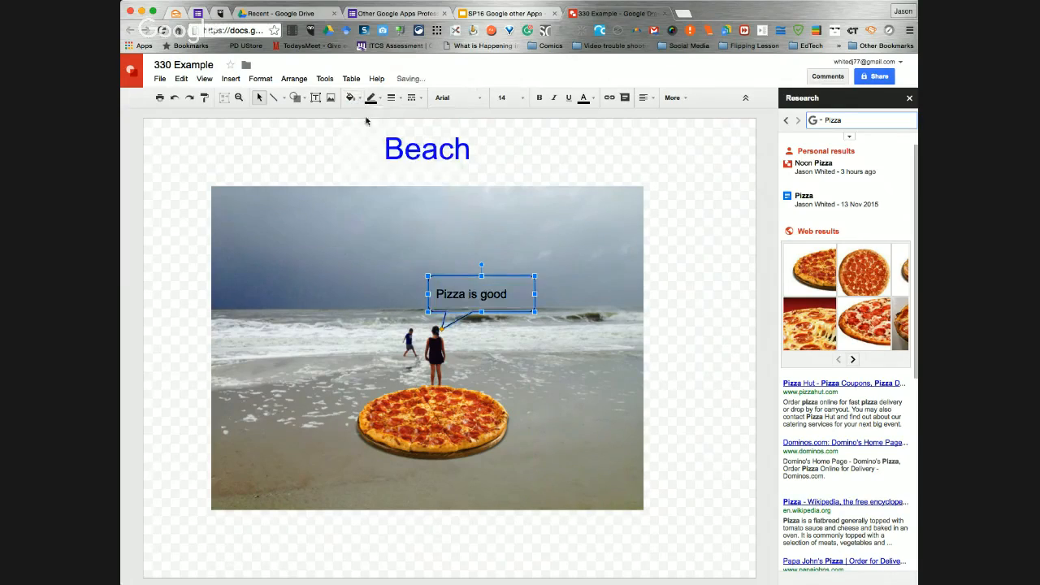
left_click(583, 392)
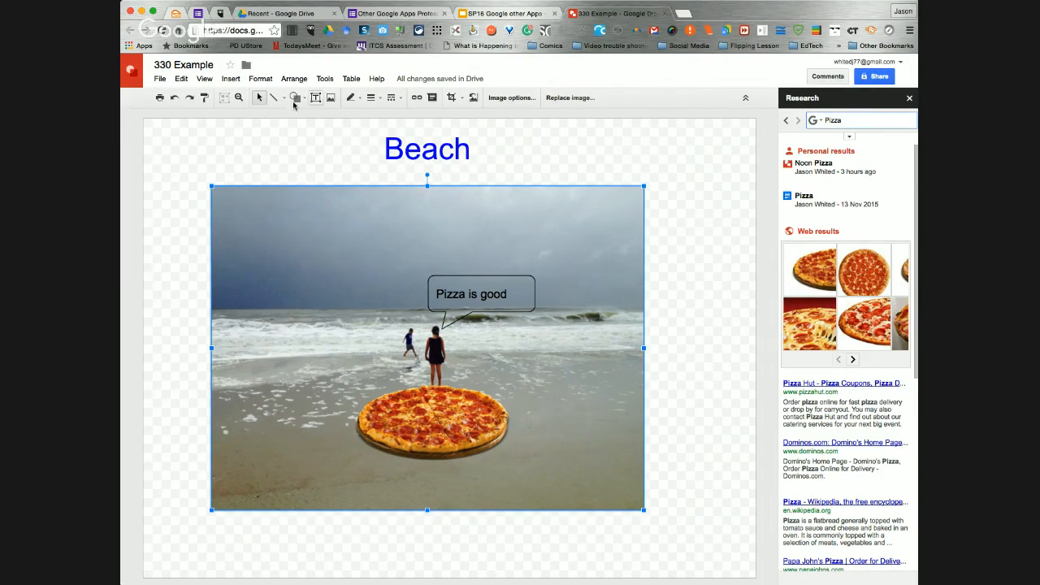
left_click(230, 78)
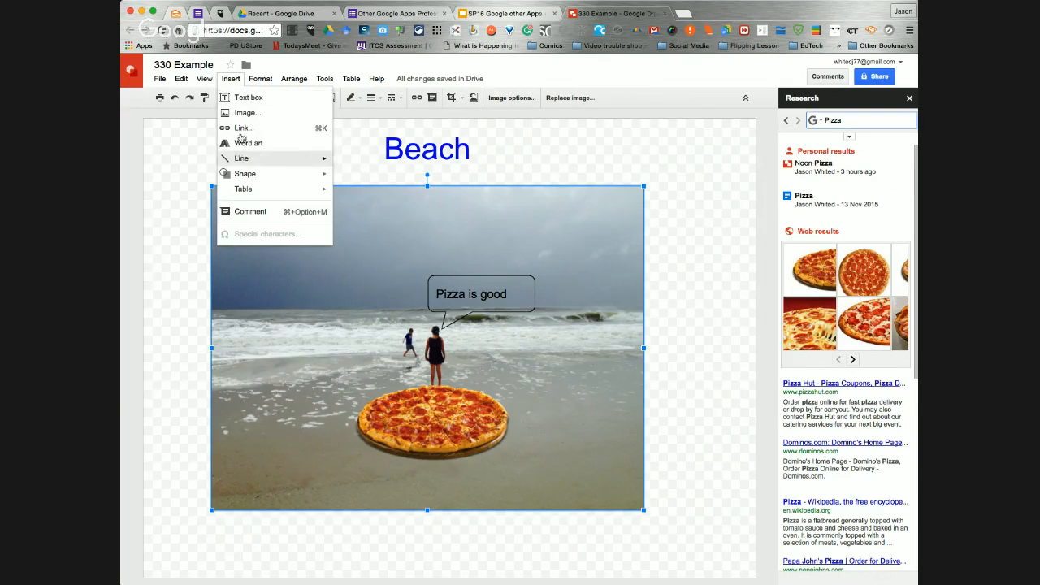
left_click(569, 150)
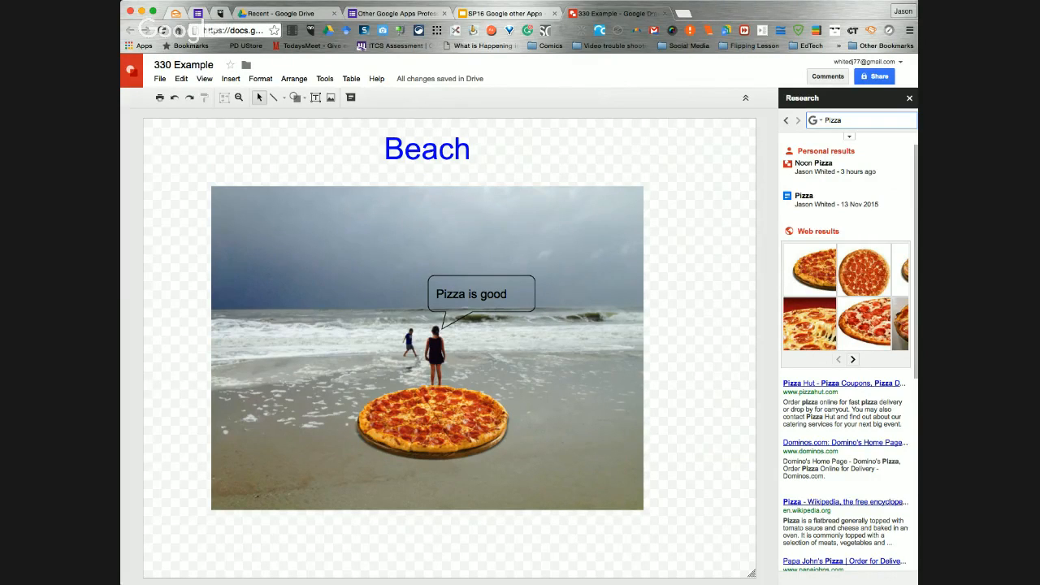
Bring the beach photo to the front of the stacking order
left_click(294, 79)
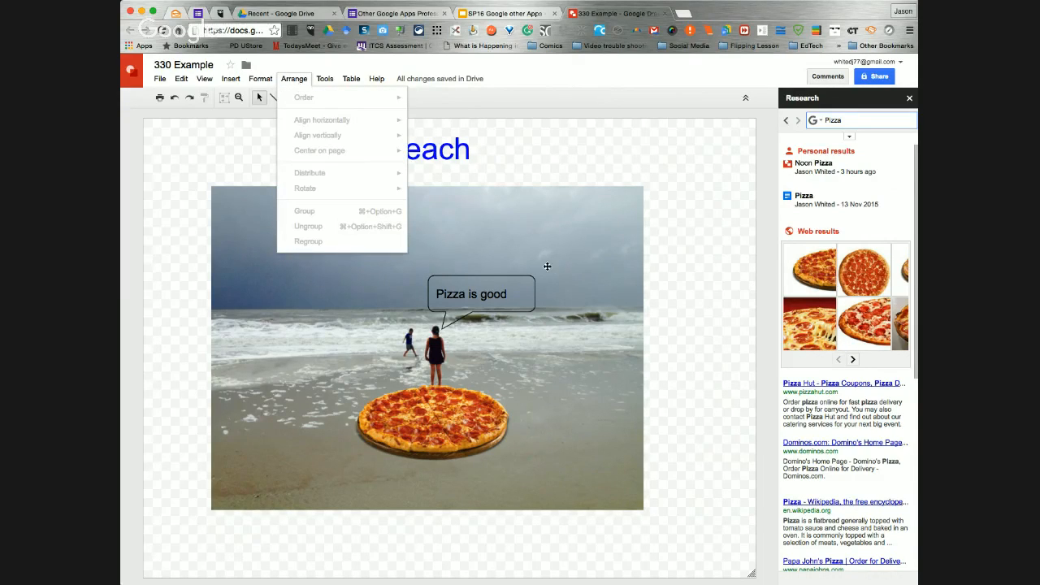
left_click(581, 264)
left_click(293, 79)
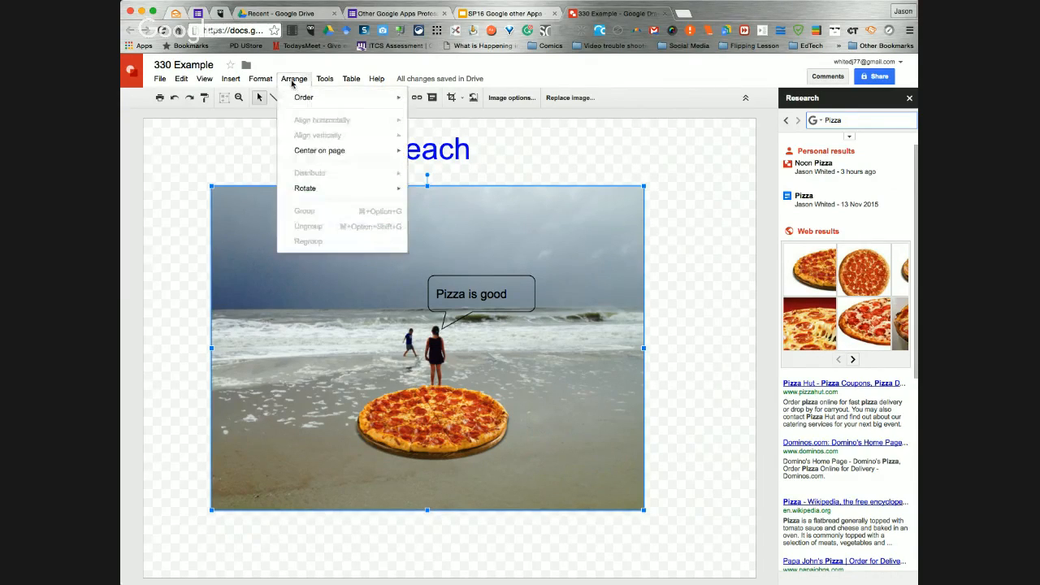
mouse_move(299, 104)
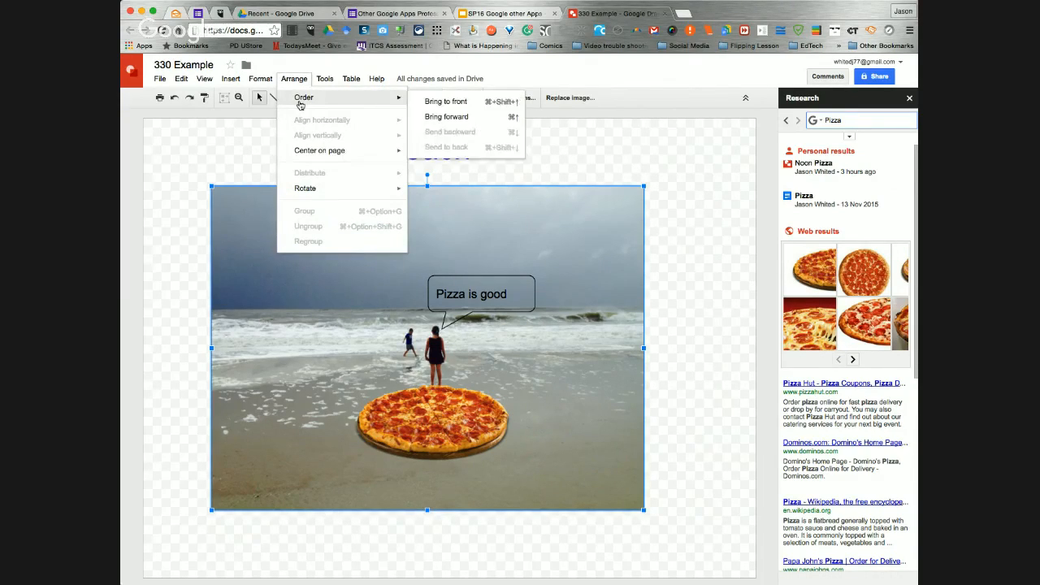
left_click(468, 103)
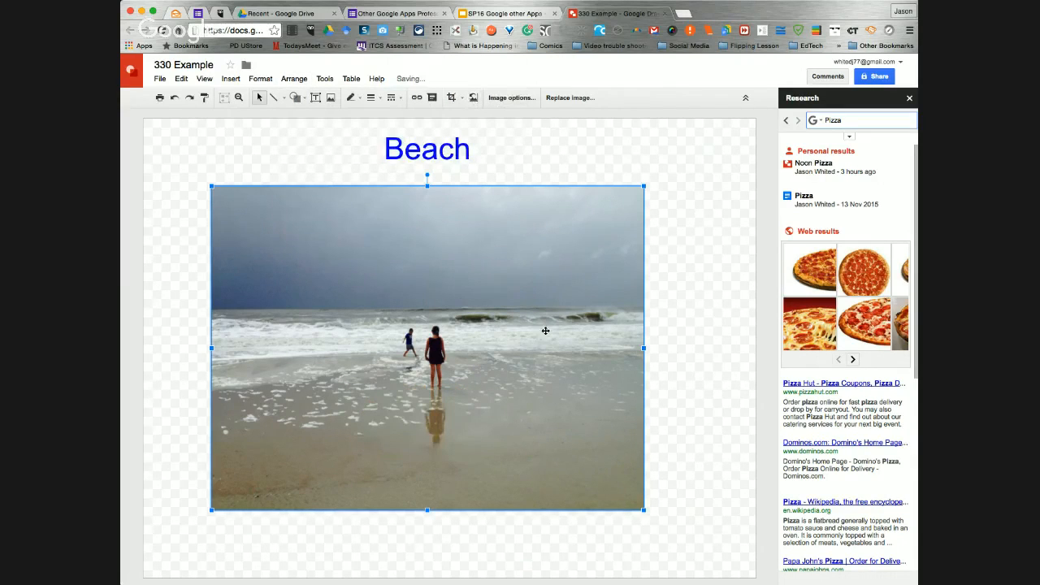
Send the beach photo to the back, behind the pizza and the callout
left_click(306, 81)
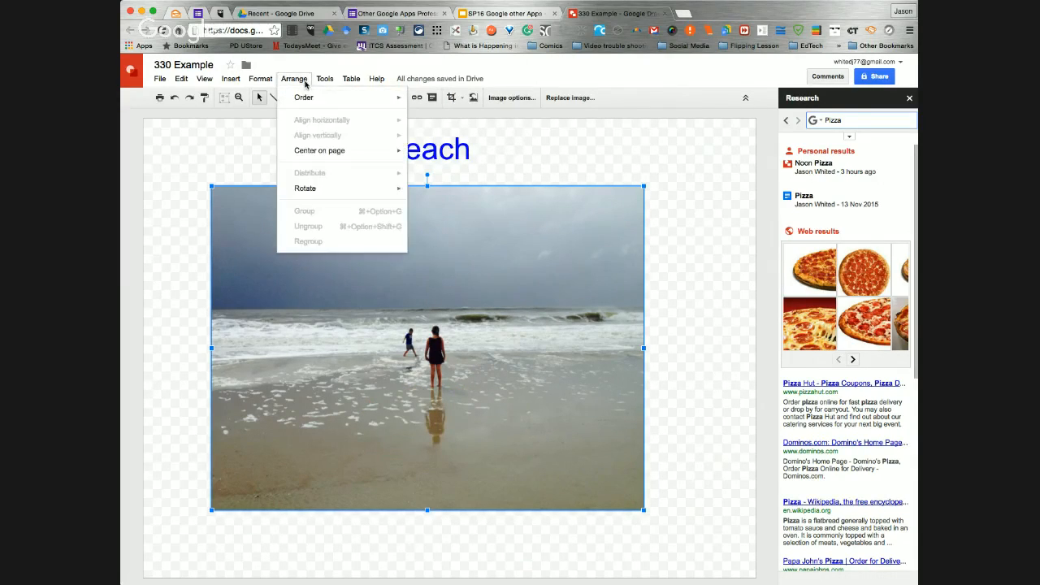
mouse_move(304, 97)
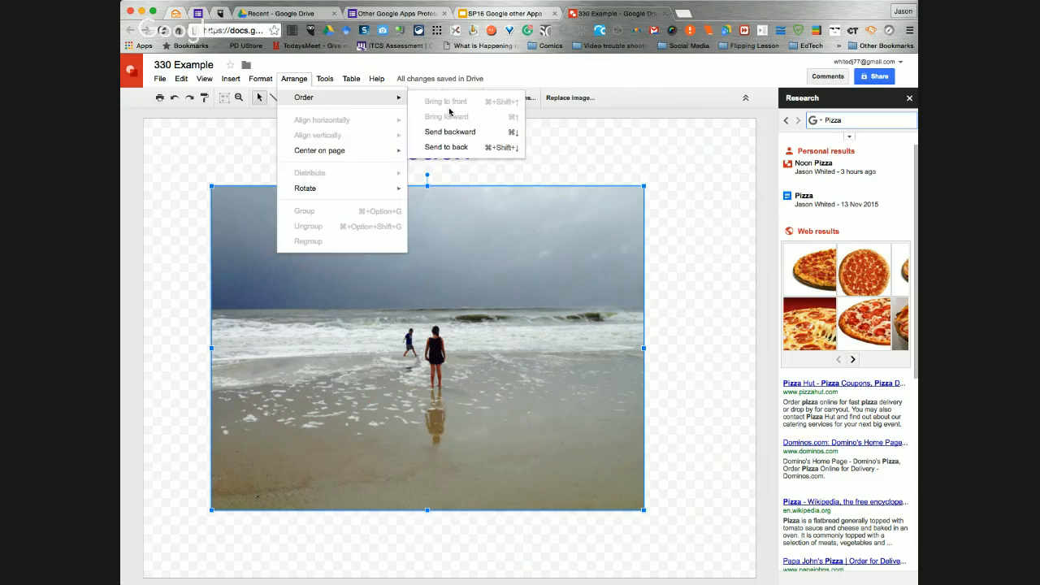
left_click(454, 151)
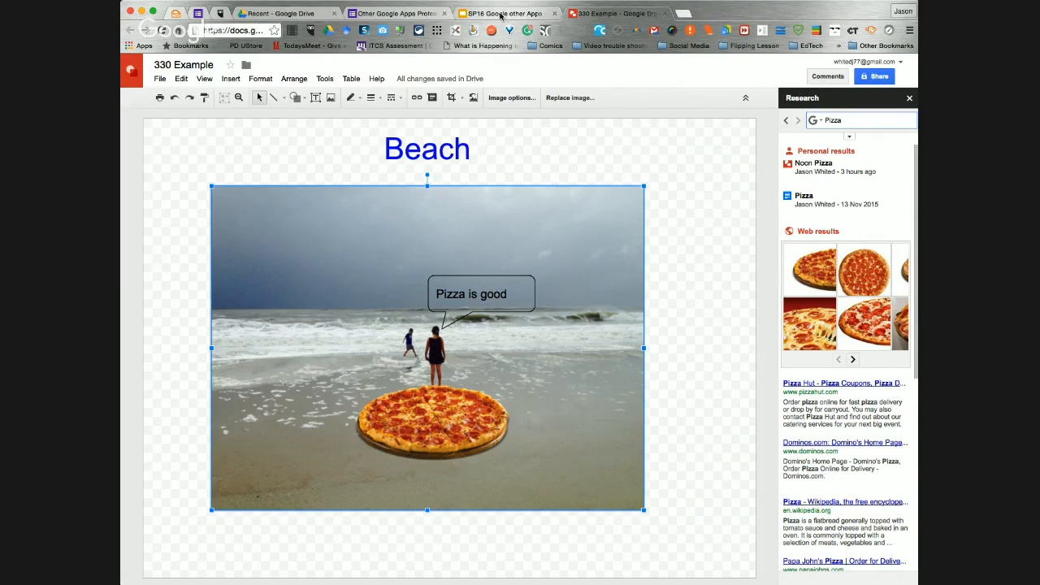
Switch to the "SP16 Google other Apps" presentation in Google Slides and show the Arrange Menu slide
left_click(500, 14)
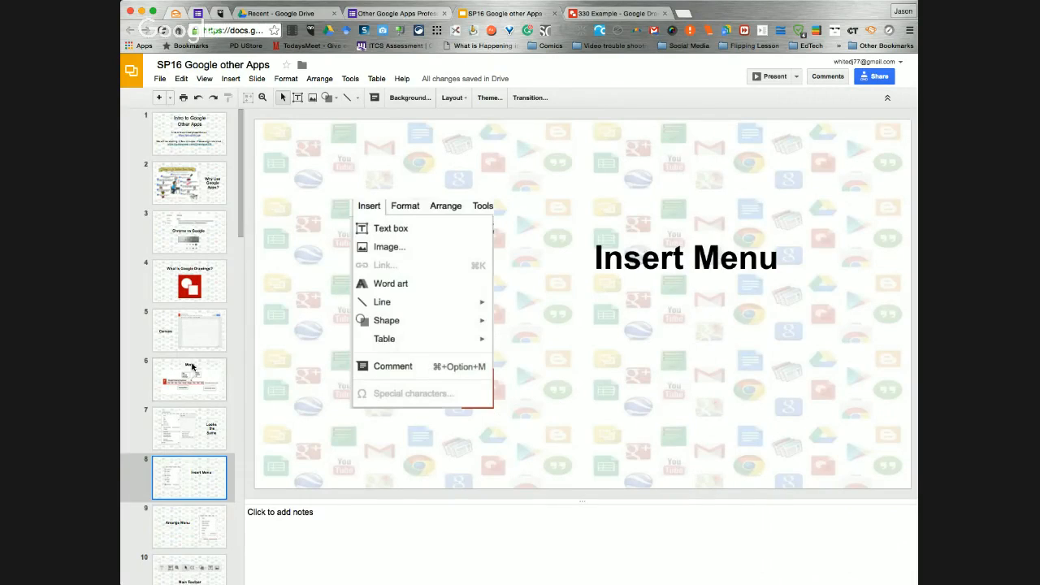
left_click(194, 511)
scroll(194, 511, "down", 3)
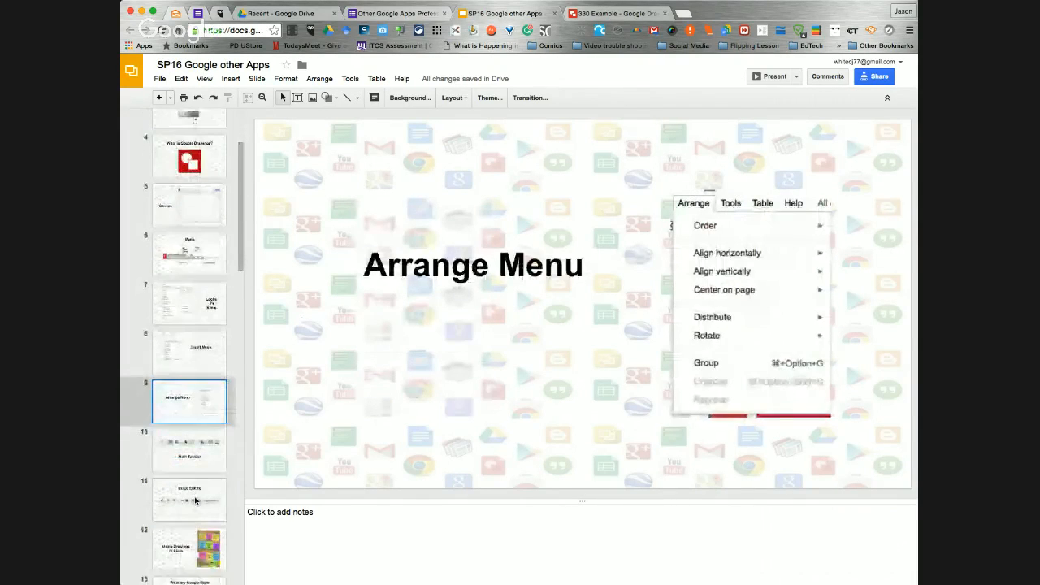
Show the Main Toolbar slide of the presentation, and return to the "330 Example" drawing in Google Drawings
key("Down")
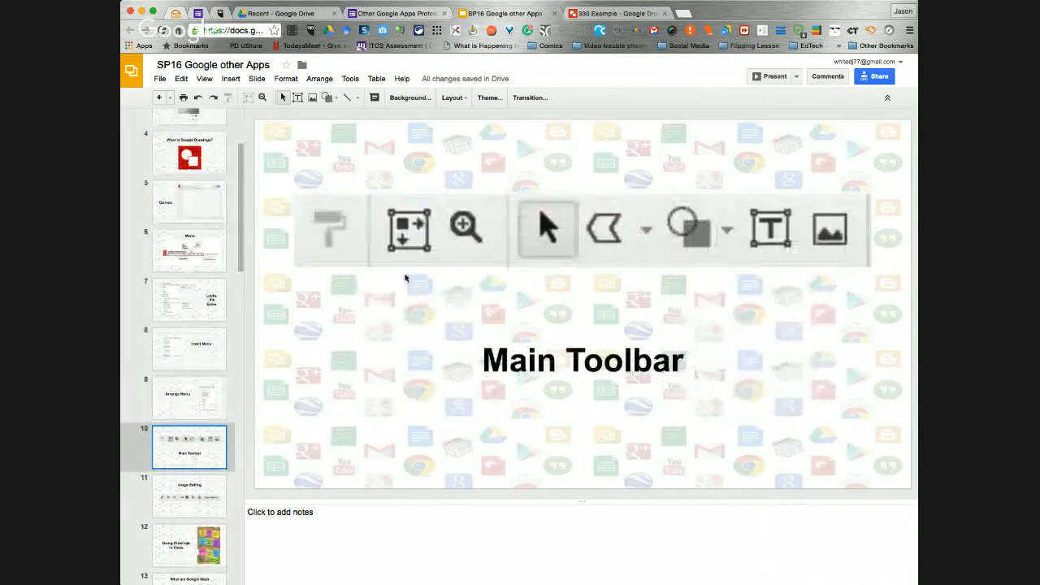
left_click(601, 14)
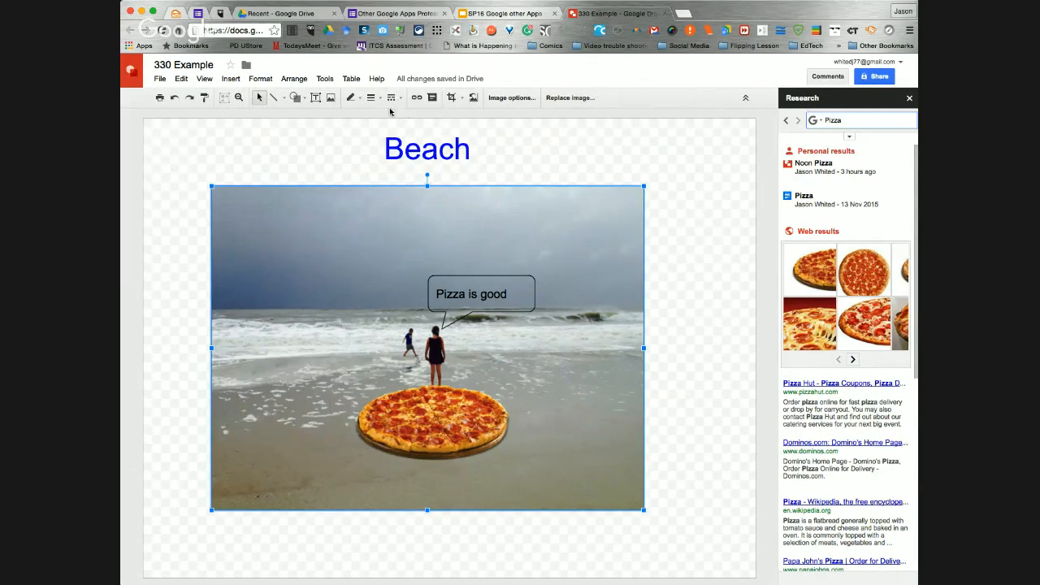
Give the beach photo a black border line
left_click(361, 98)
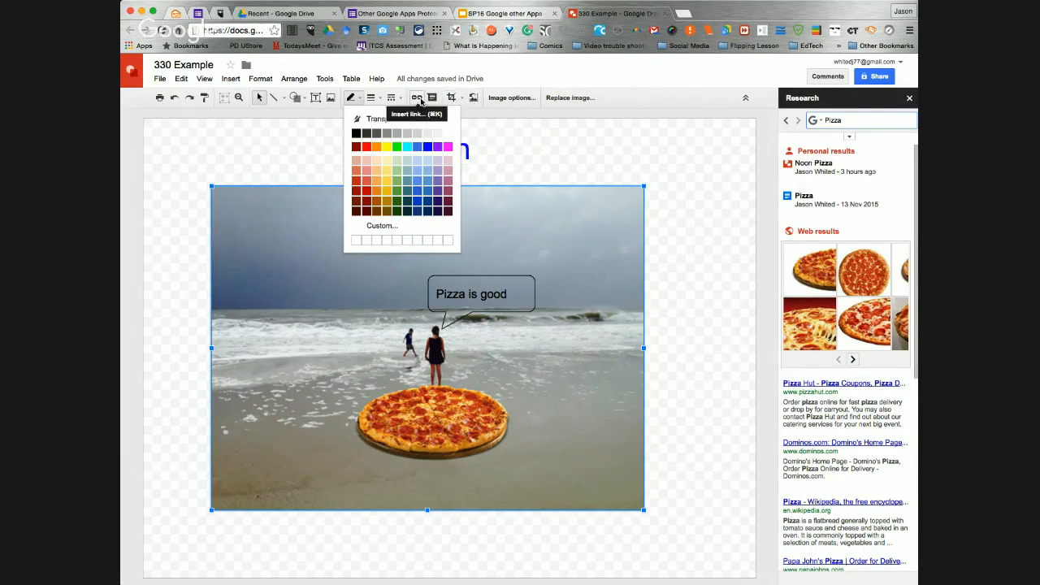
left_click(359, 100)
left_click(358, 99)
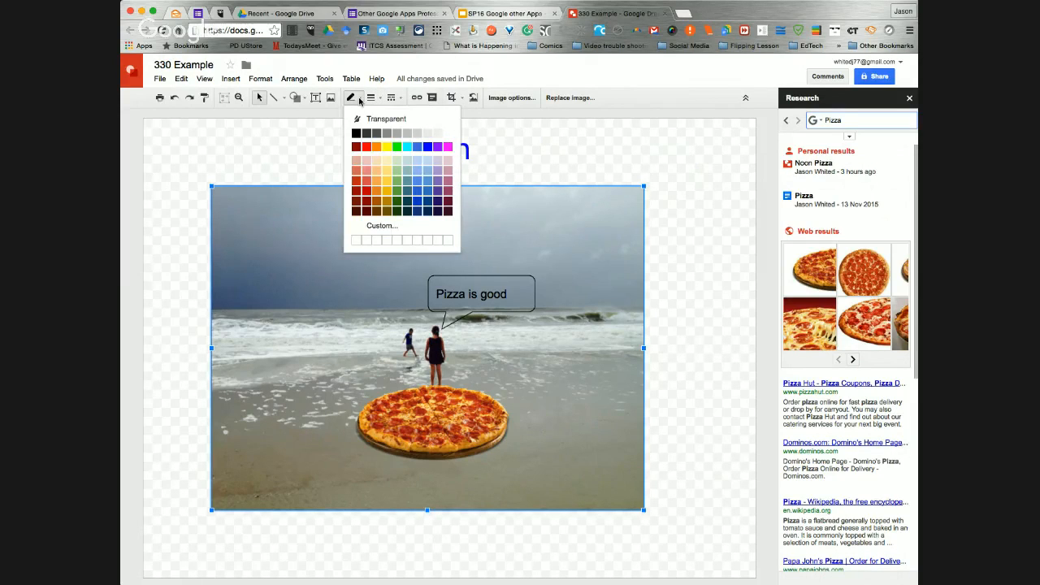
left_click(360, 100)
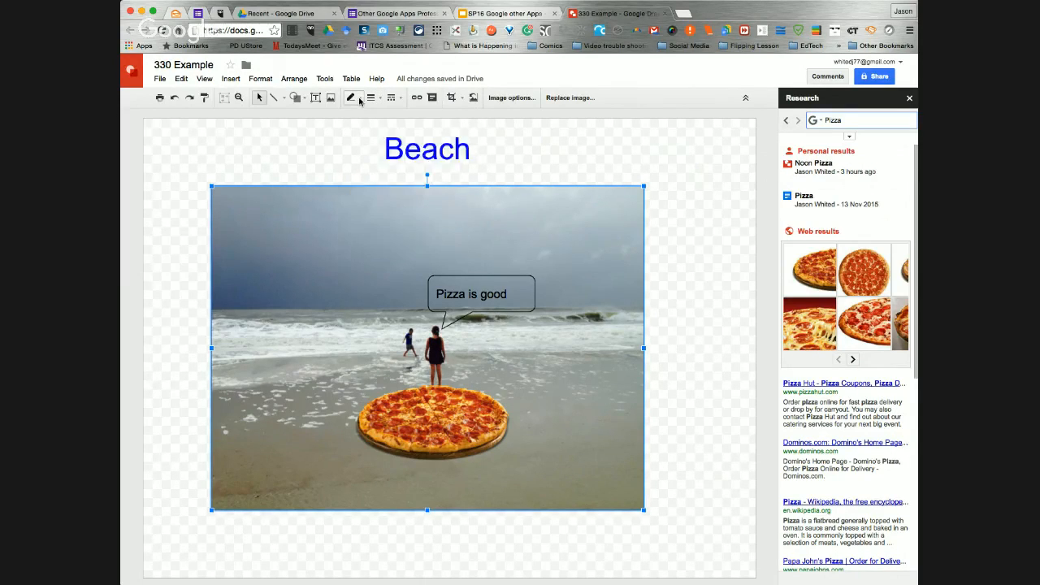
left_click(359, 100)
left_click(355, 132)
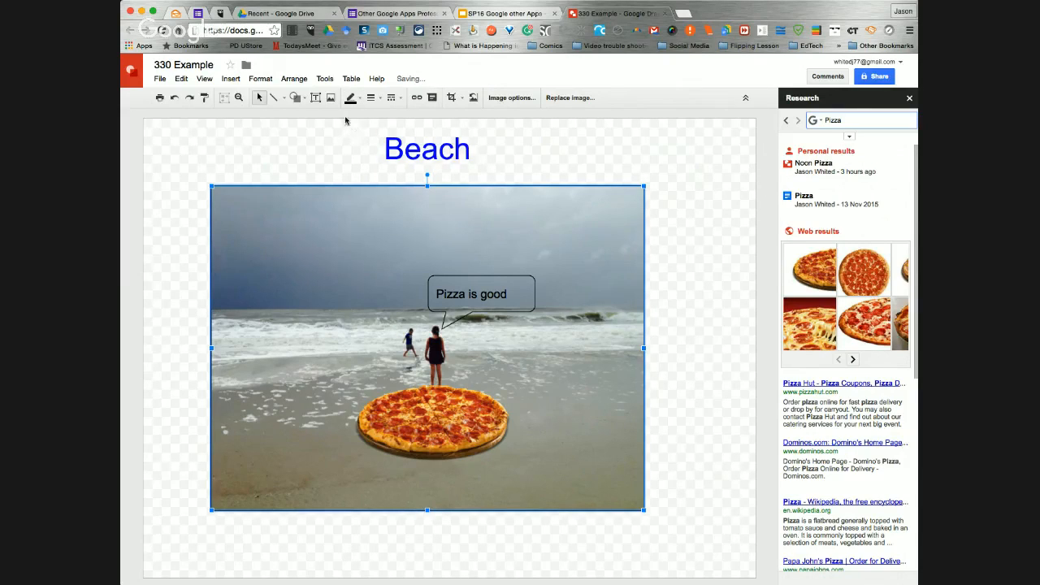
left_click(694, 217)
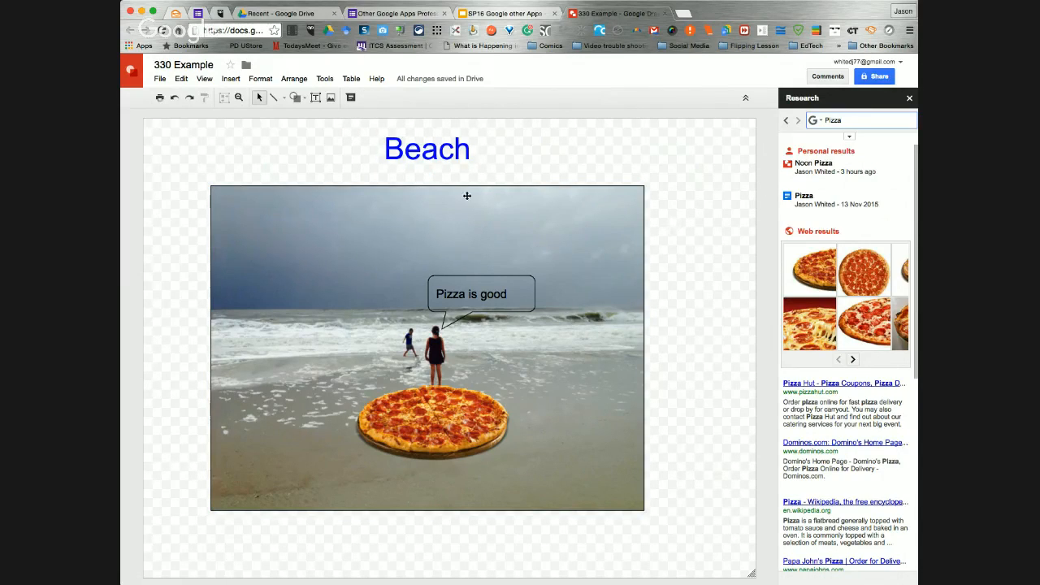
Increase the line weight of the beach photo's border to make a thick frame
left_click(402, 220)
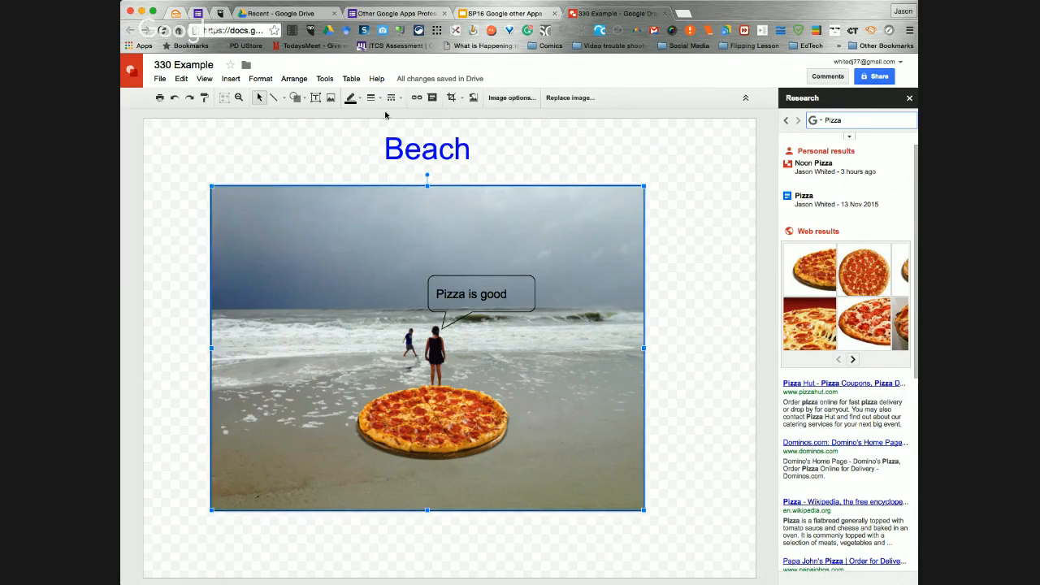
left_click(370, 98)
left_click(385, 189)
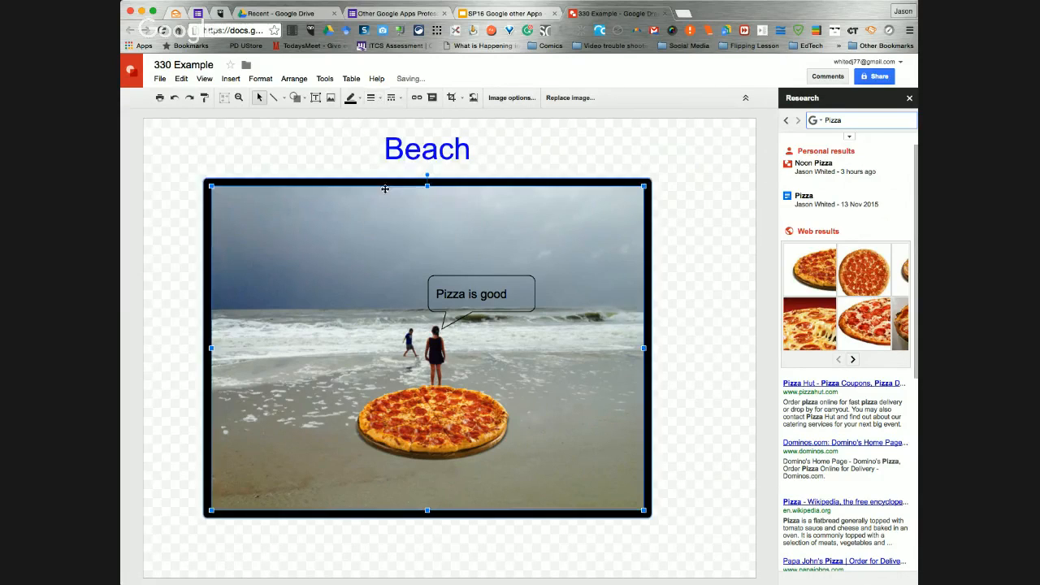
left_click(731, 281)
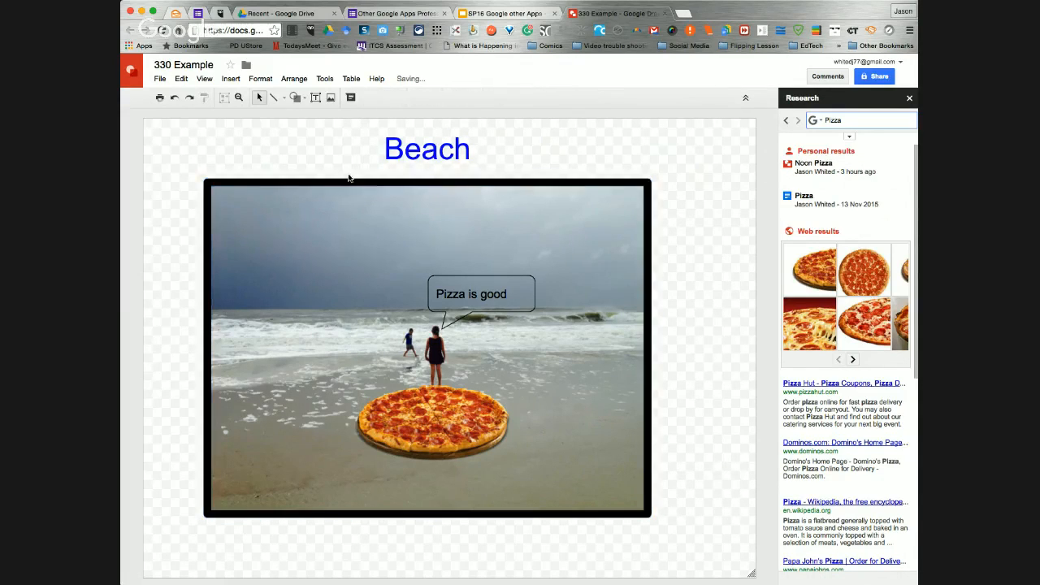
left_click(394, 196)
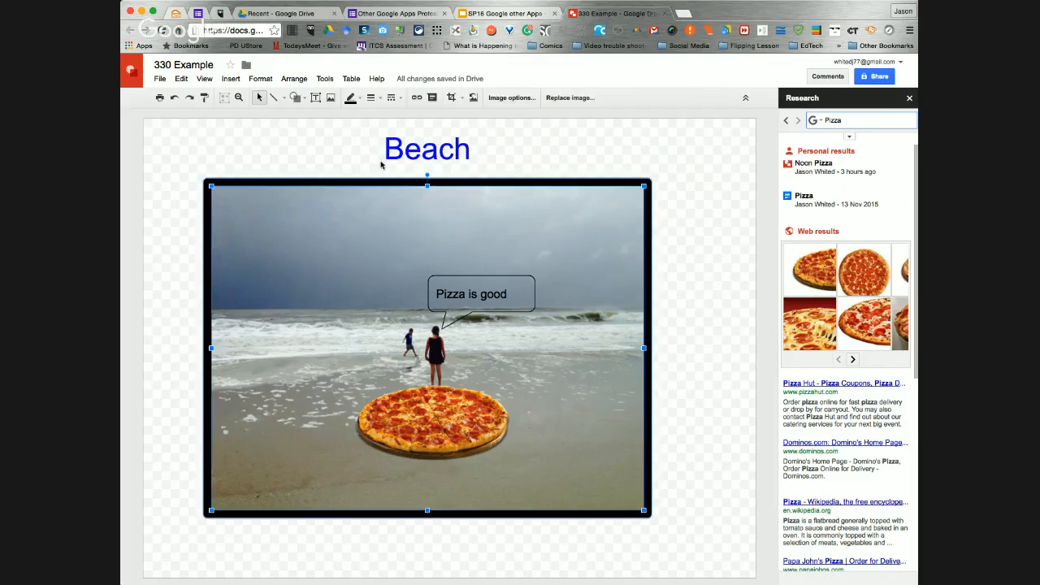
left_click(362, 100)
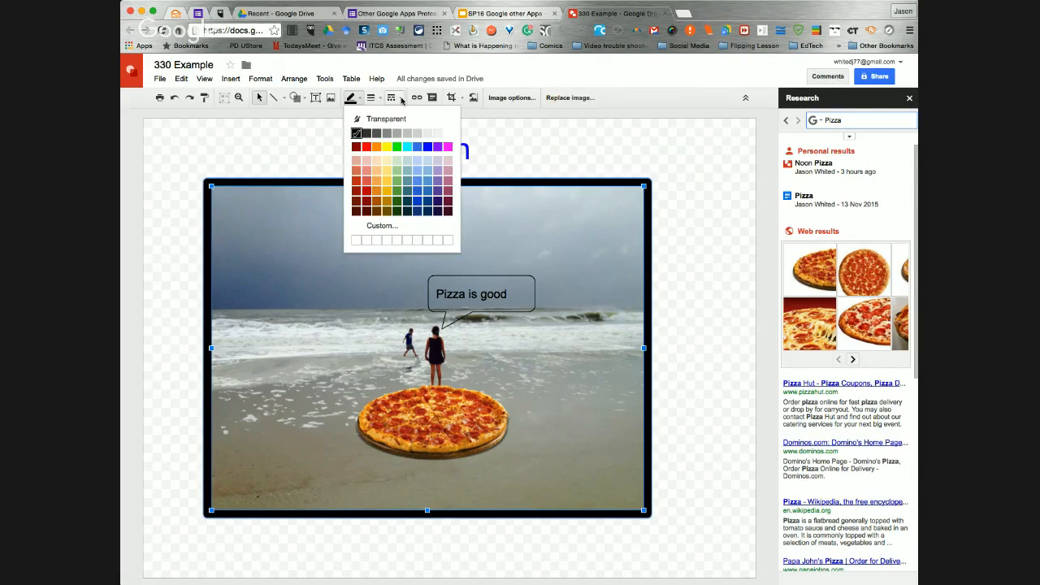
left_click(394, 98)
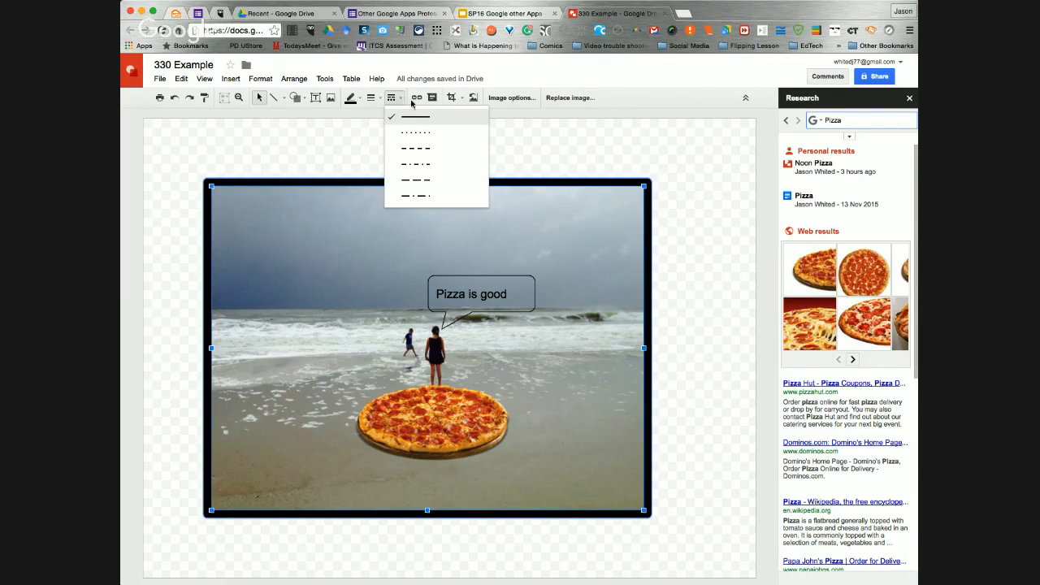
left_click(709, 270)
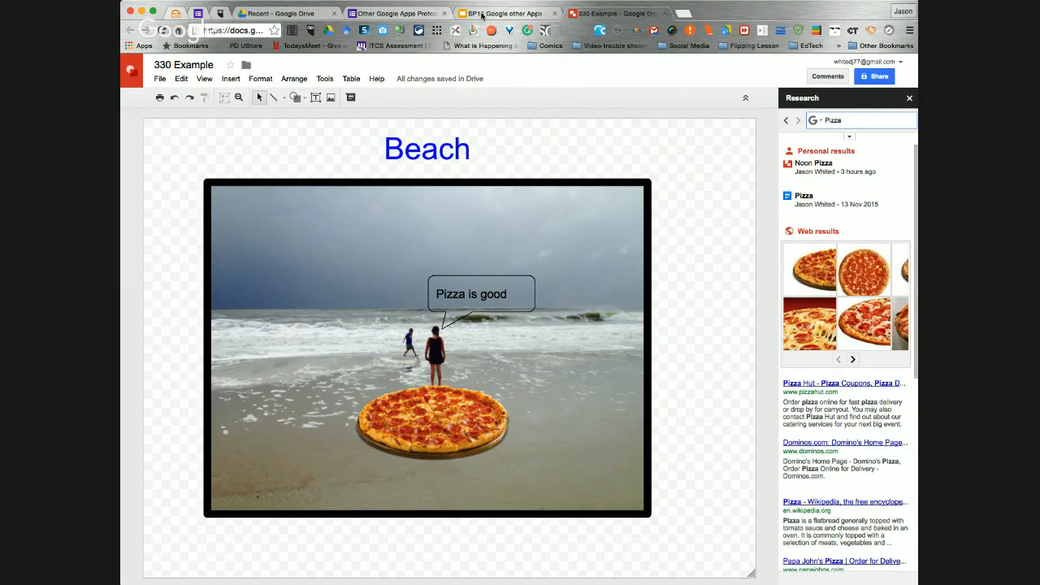
Switch to the "SP16 Google other Apps" presentation in Google Slides and show the Image Editing slide
left_click(482, 13)
scroll(191, 485, "down", 2)
left_click(203, 431)
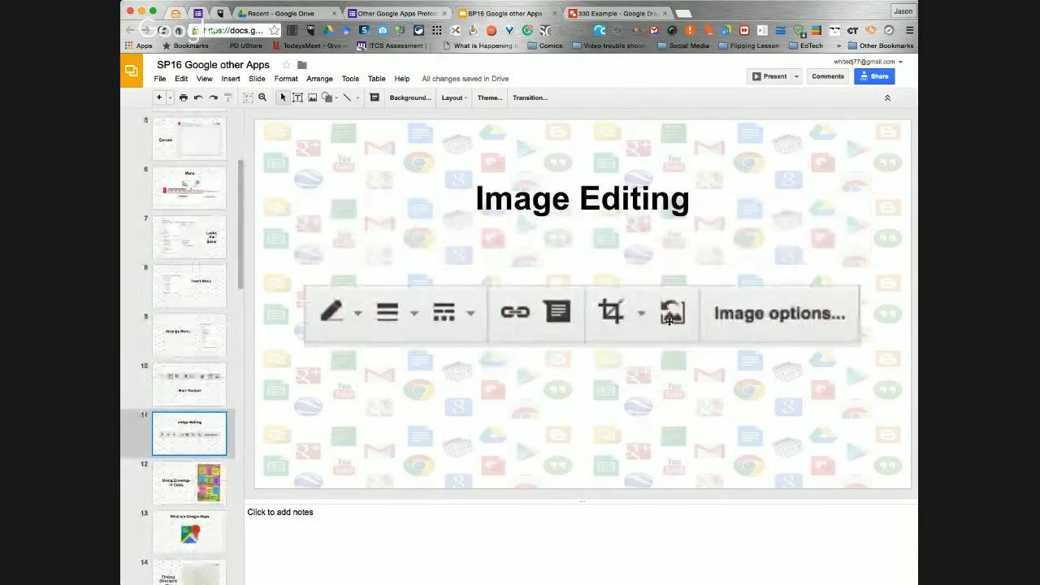
Return to the "330 Example" drawing in Google Drawings and open the image options for the beach photo
left_click(597, 16)
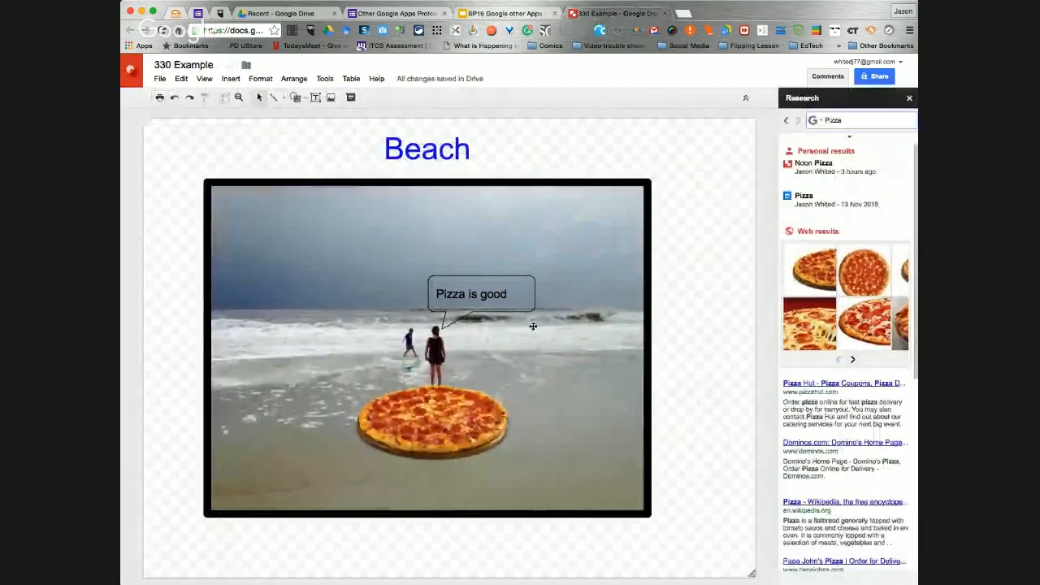
left_click(534, 327)
left_click(524, 98)
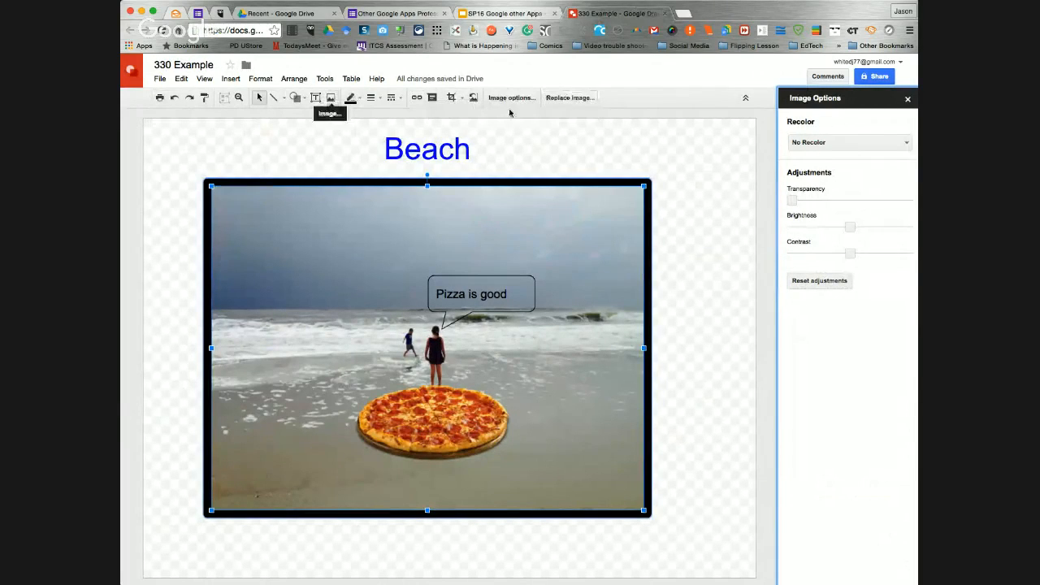
Add the comment "Pizza yummy" to the beach photo
left_click(431, 98)
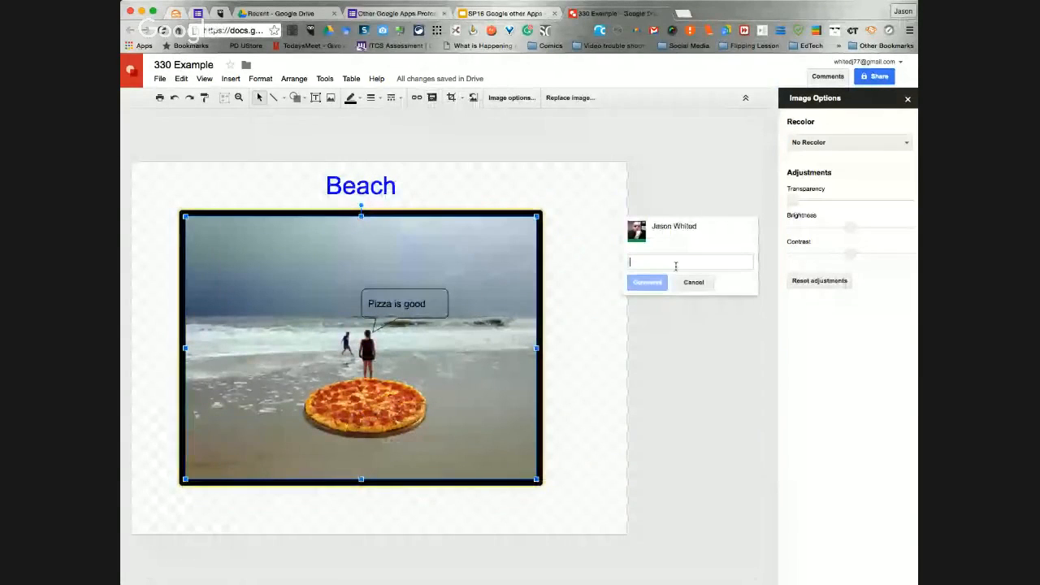
type("Pi")
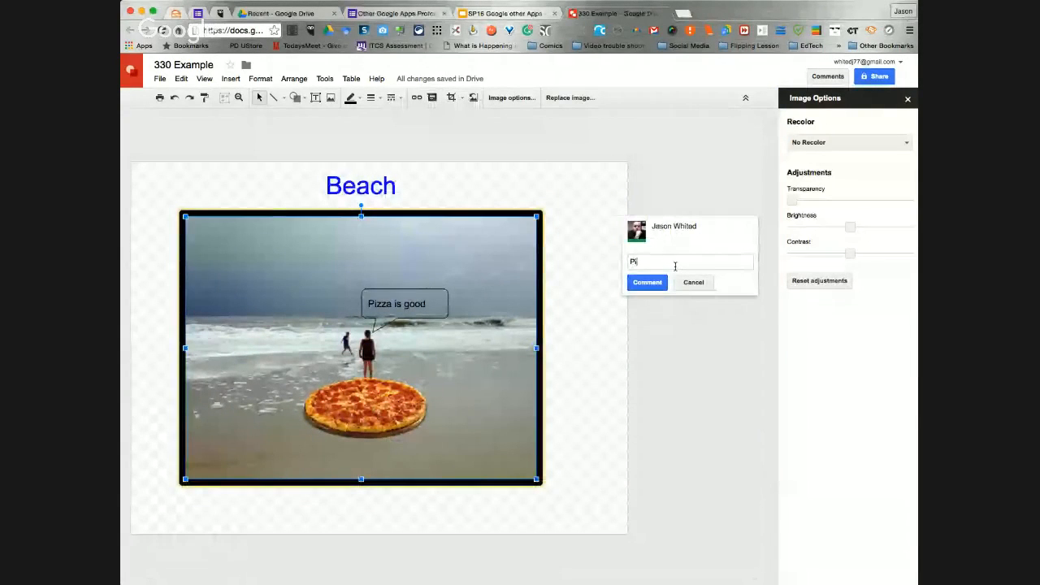
type("zz")
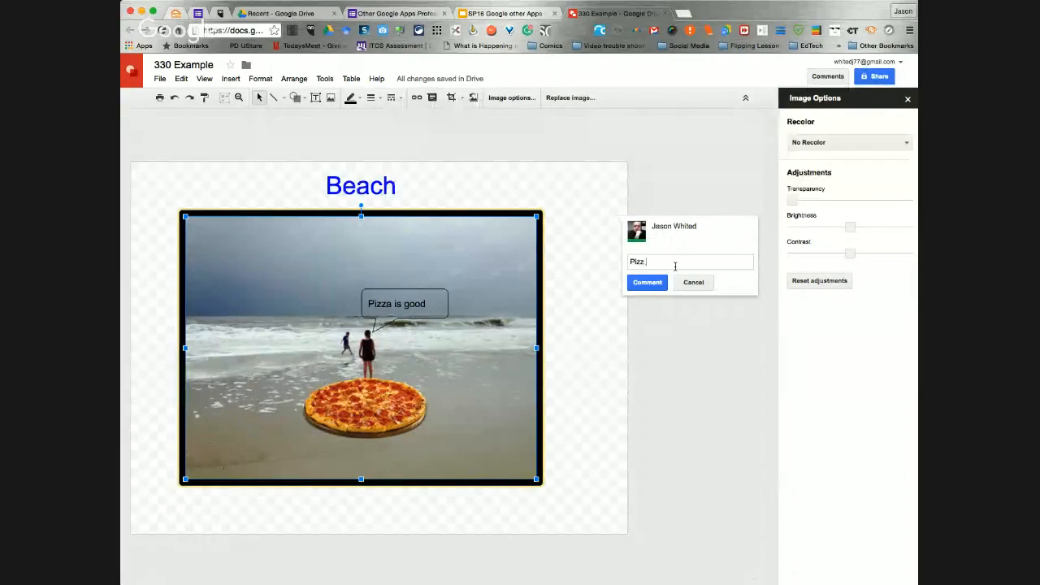
type("a yumm")
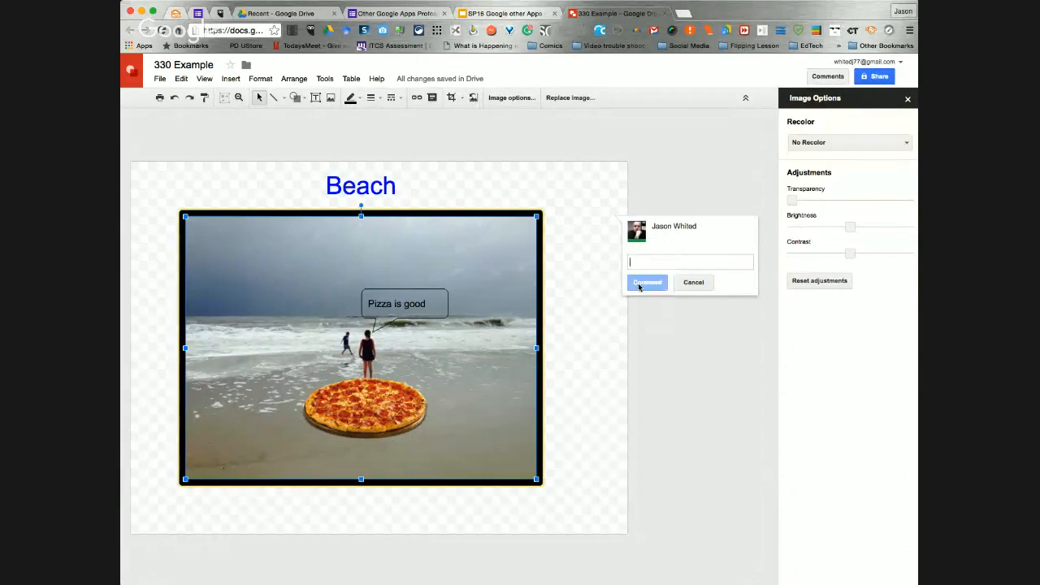
left_click(641, 283)
left_click(669, 345)
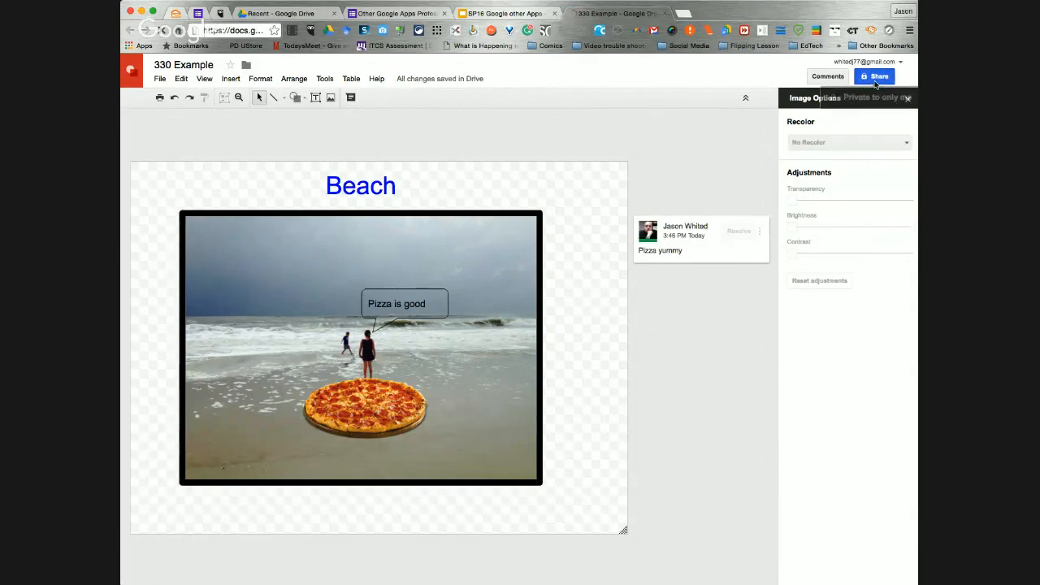
Open the drawing's sharing settings and add College of Education as an invitee with edit access
left_click(877, 77)
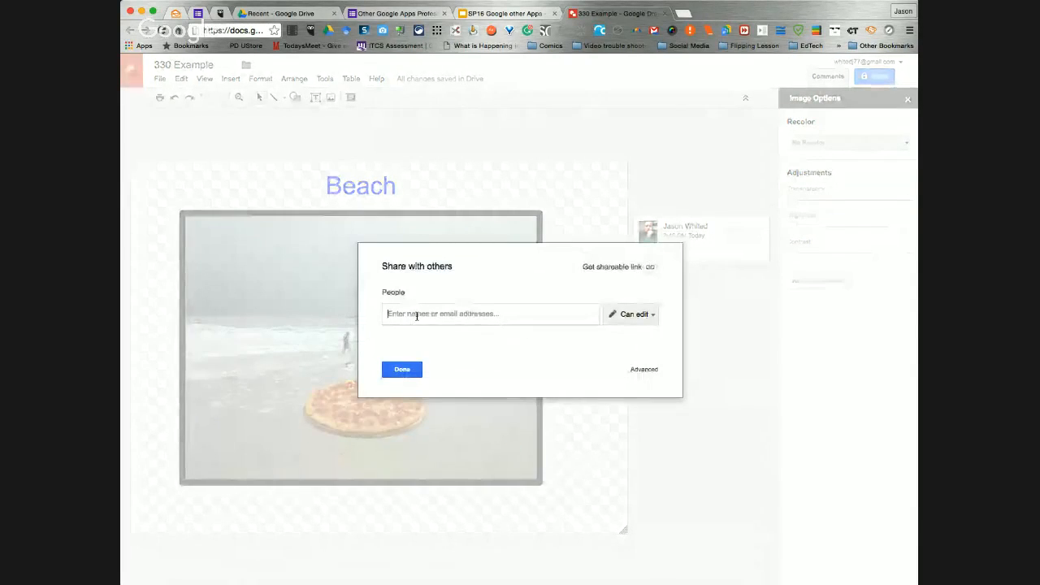
type("coe")
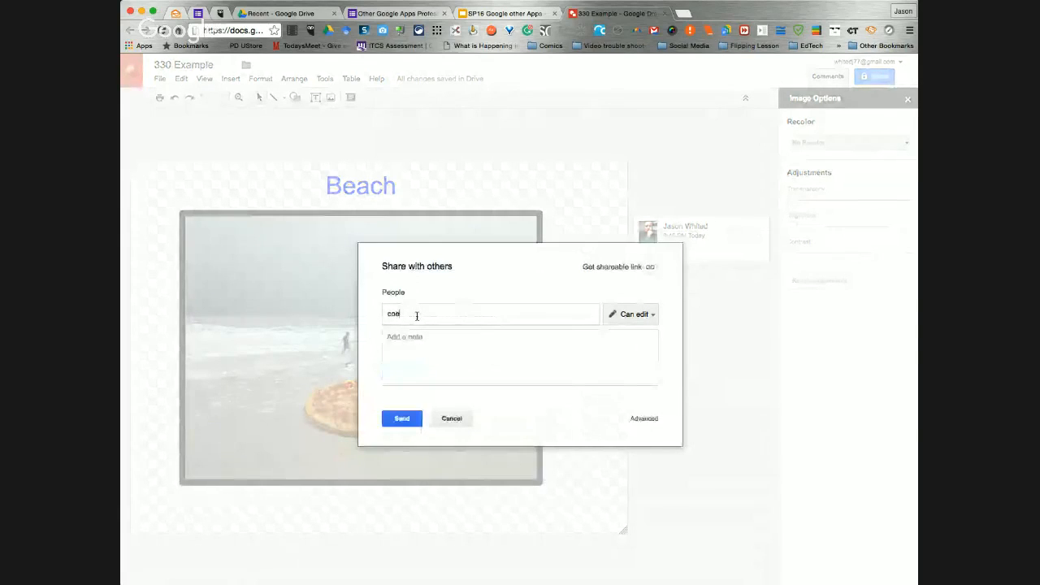
key("BackSpace")
key("BackSpace")
key("BackSpace")
type("coll")
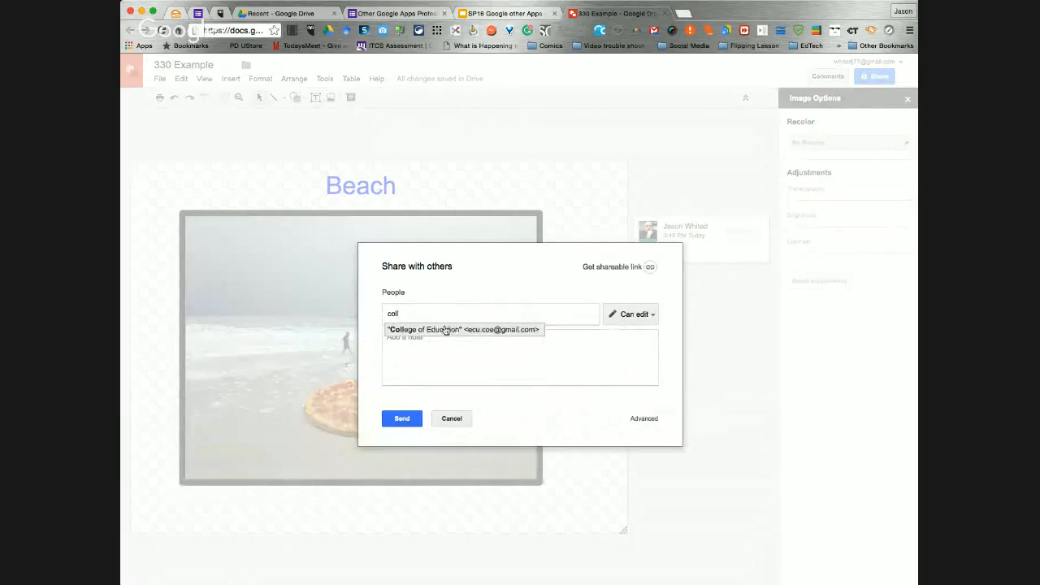
left_click(447, 330)
left_click(646, 317)
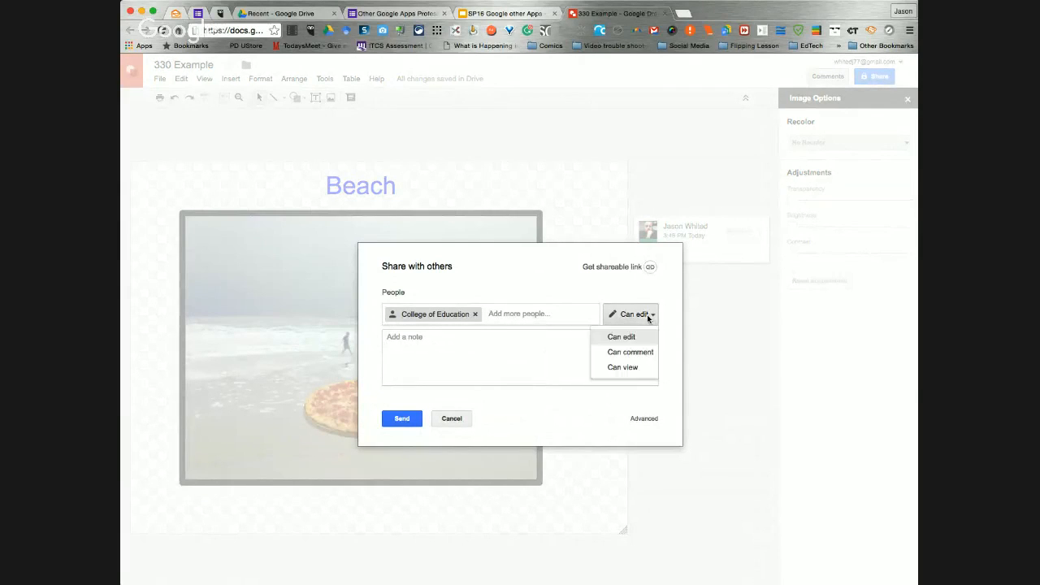
Turn on link sharing so anyone with the link can view the drawing, and cancel the College of Education invitation
left_click(619, 267)
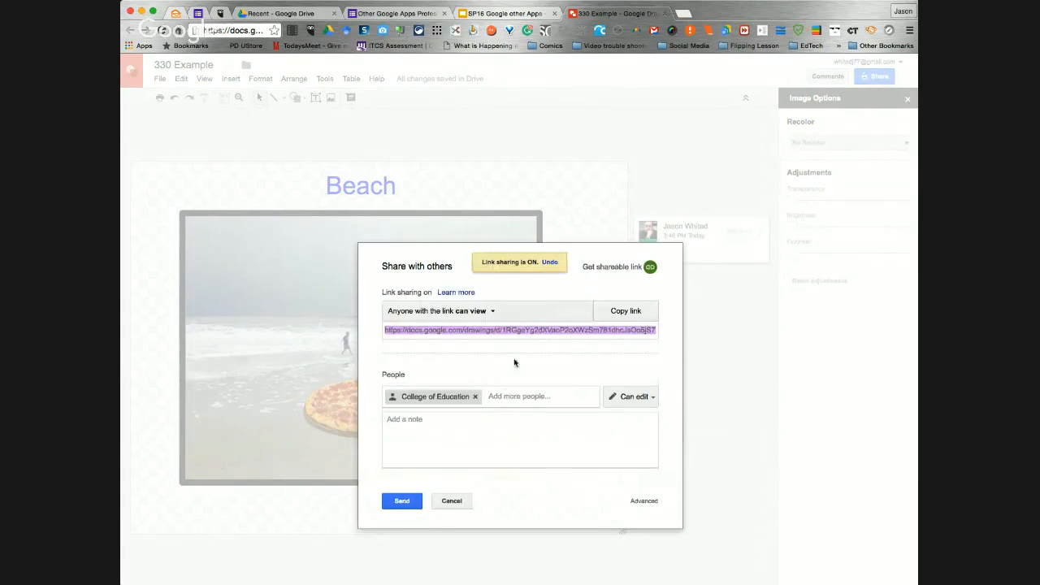
left_click(492, 313)
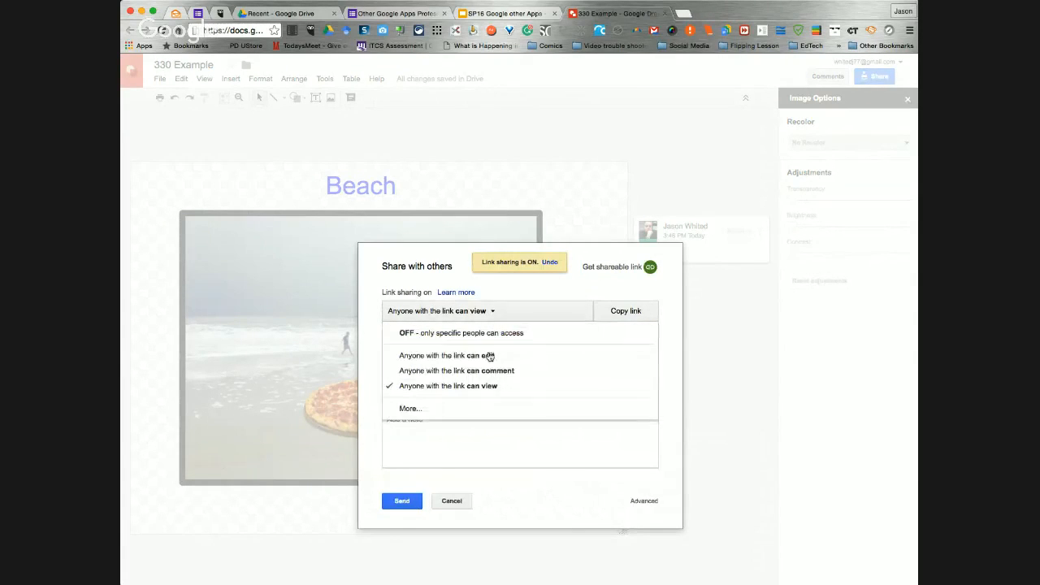
left_click(560, 292)
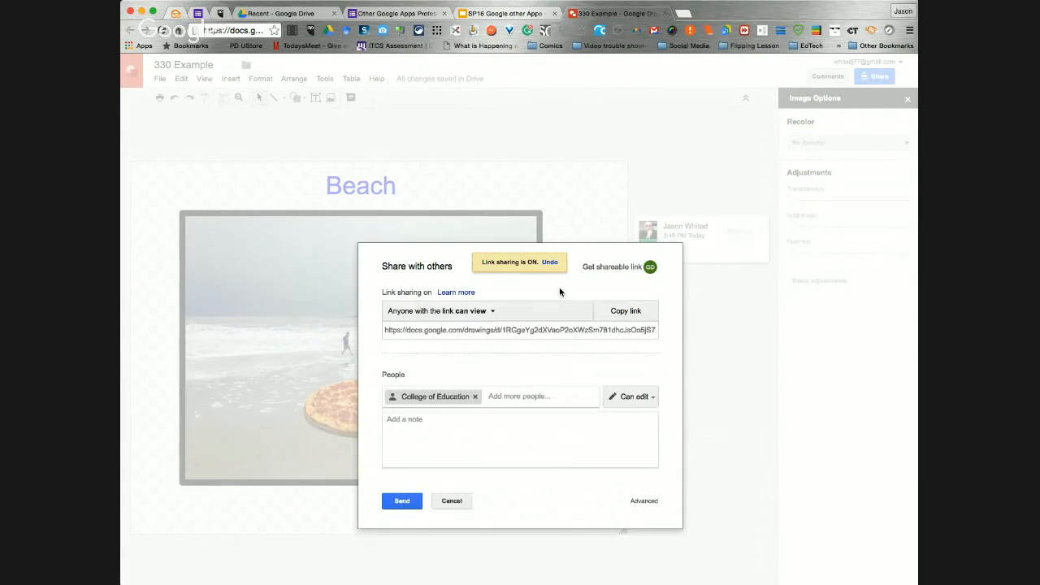
left_click(451, 501)
left_click(402, 453)
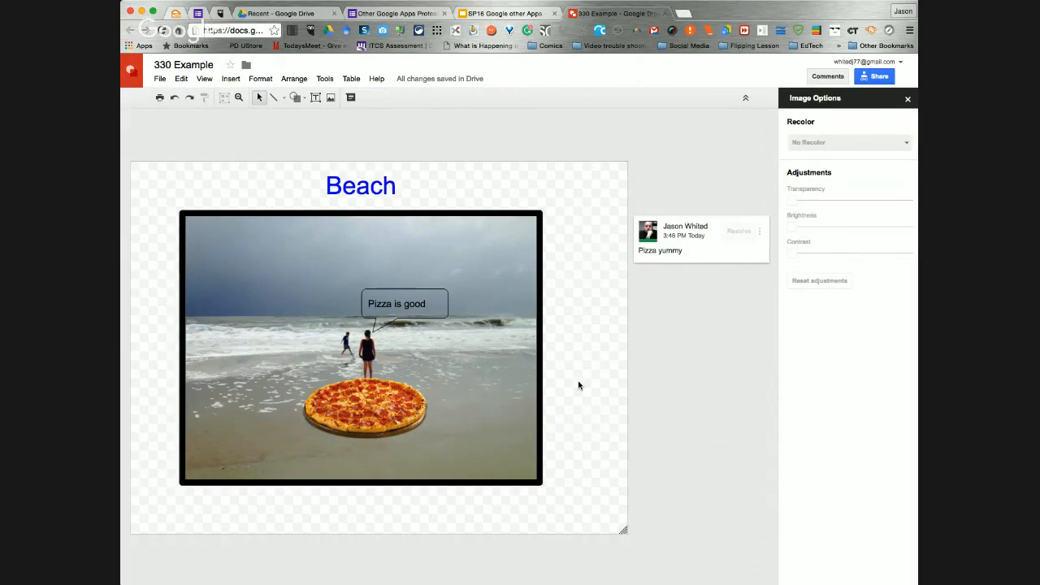
Switch to the "SP16 Google other Apps" presentation in Google Slides and show the "Intro to Google Other Apps" title slide
left_click(490, 14)
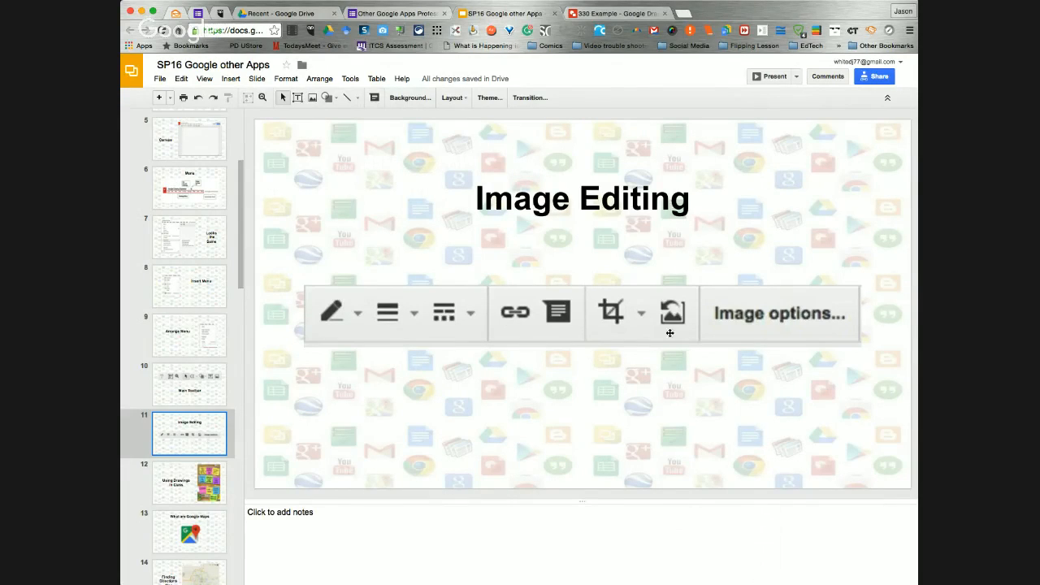
scroll(197, 283, "up", 5)
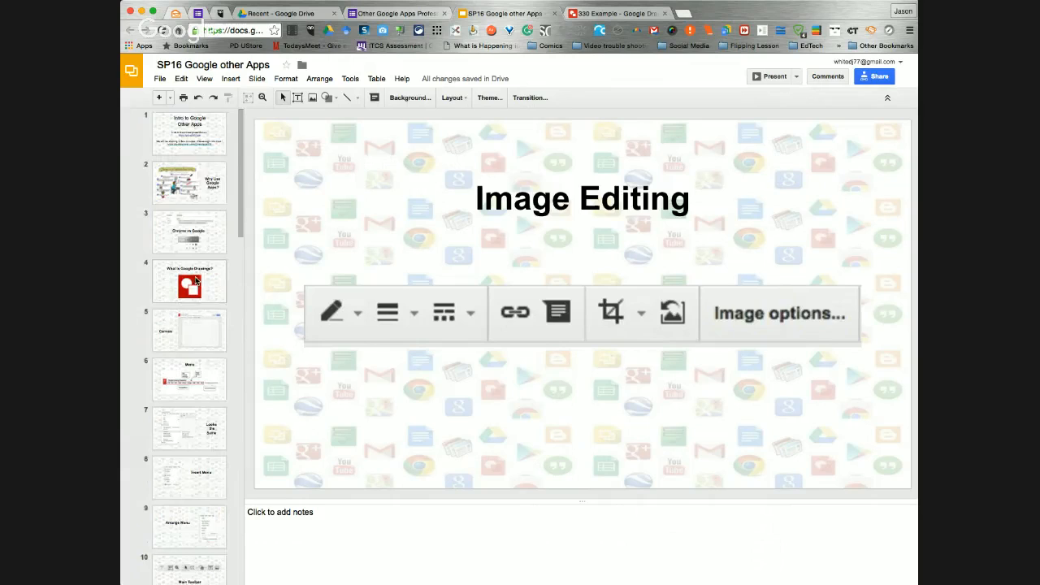
left_click(194, 150)
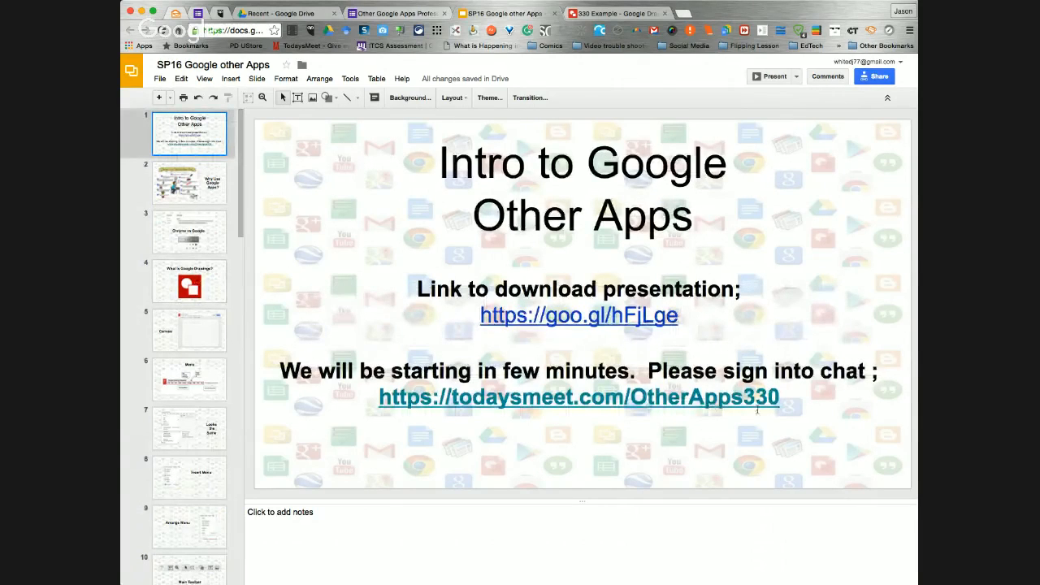
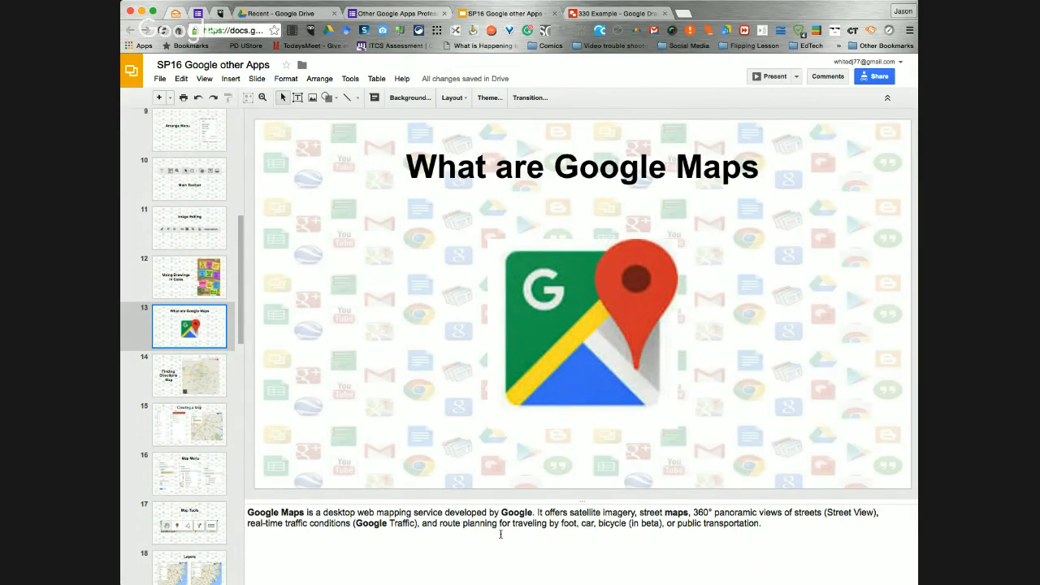
Search the web for "greenville nc" in a new browser page and open the city's map in Google Maps
left_click(683, 13)
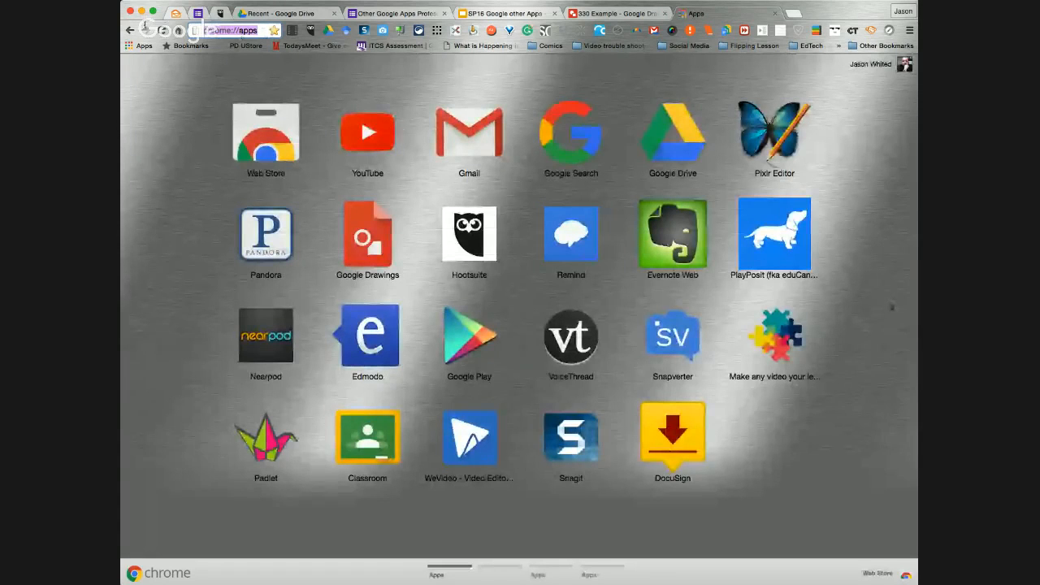
type("greenville")
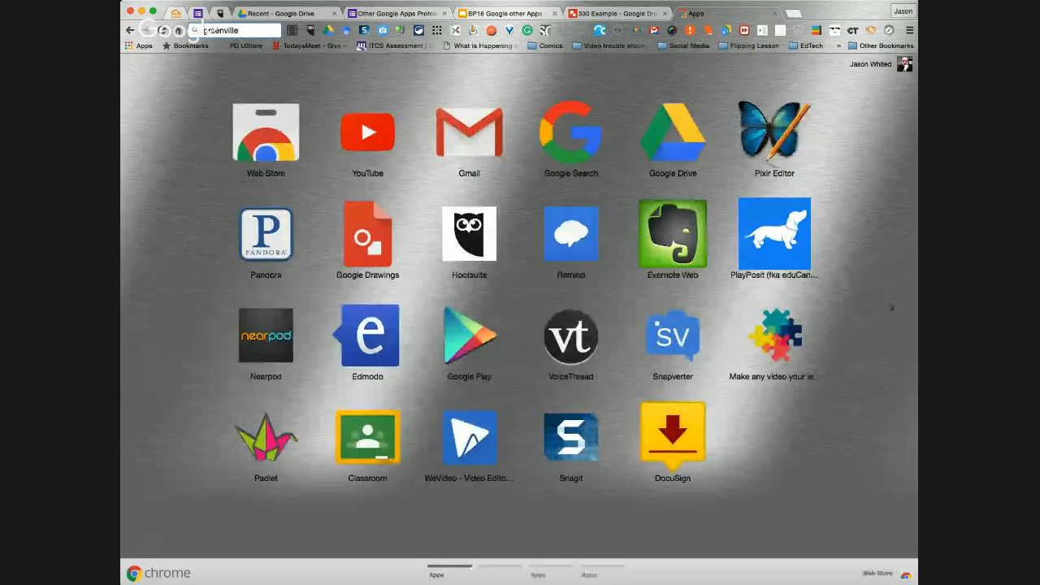
key("Return")
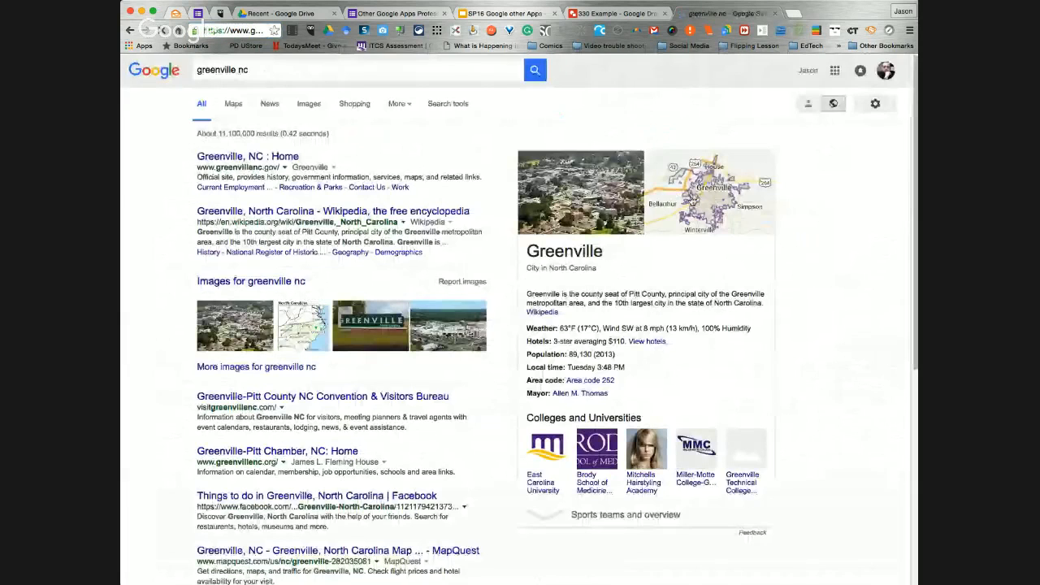
left_click(695, 203)
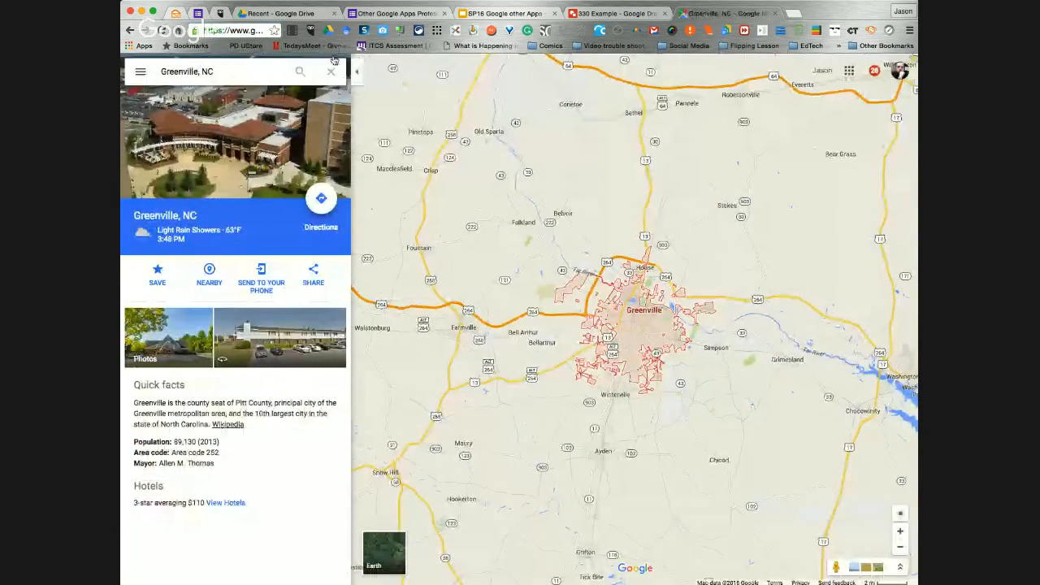
Open the My Maps list in Google Maps and create a new custom map
left_click(140, 71)
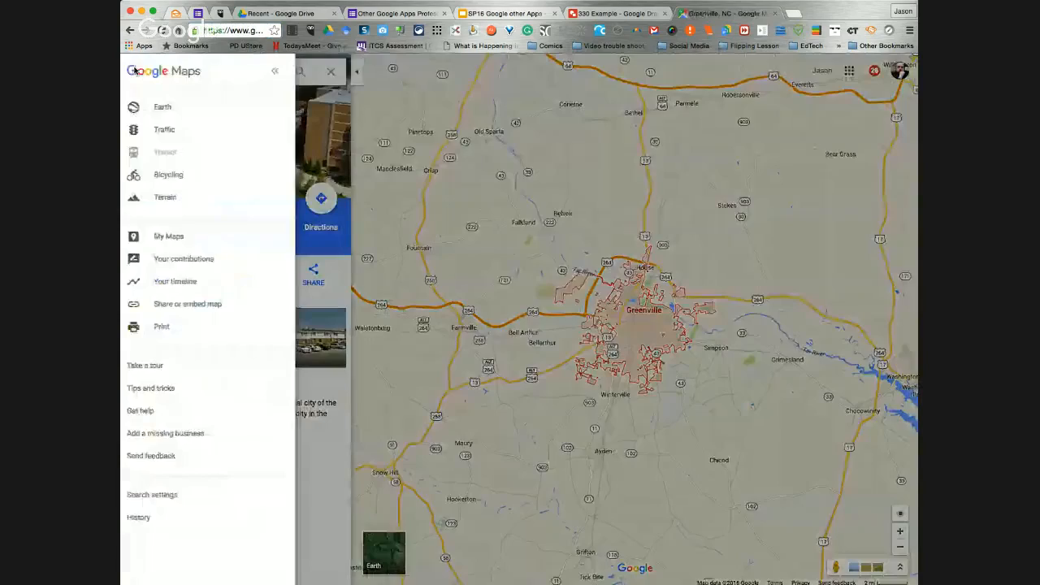
left_click(182, 237)
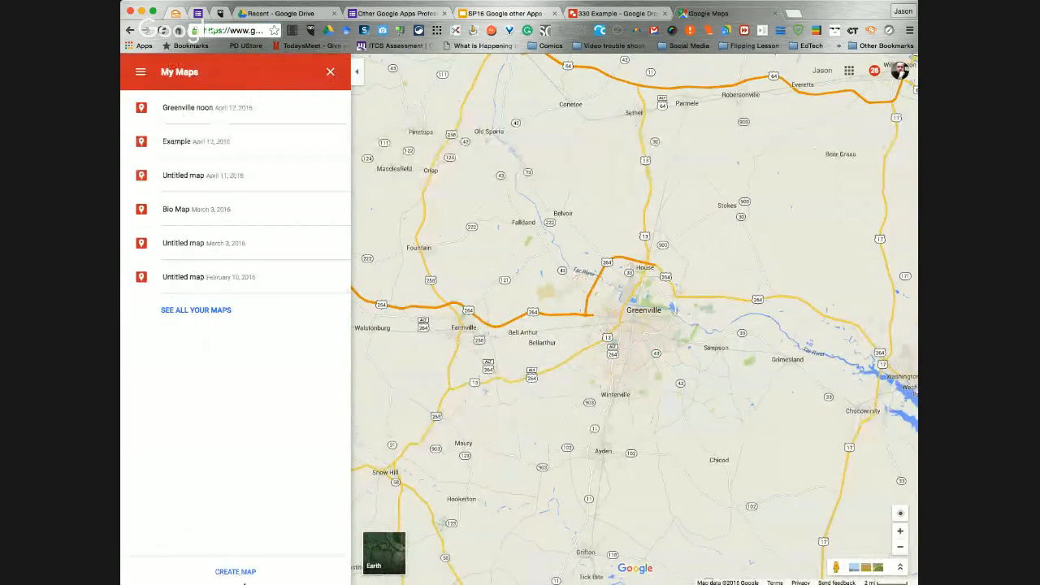
left_click(235, 573)
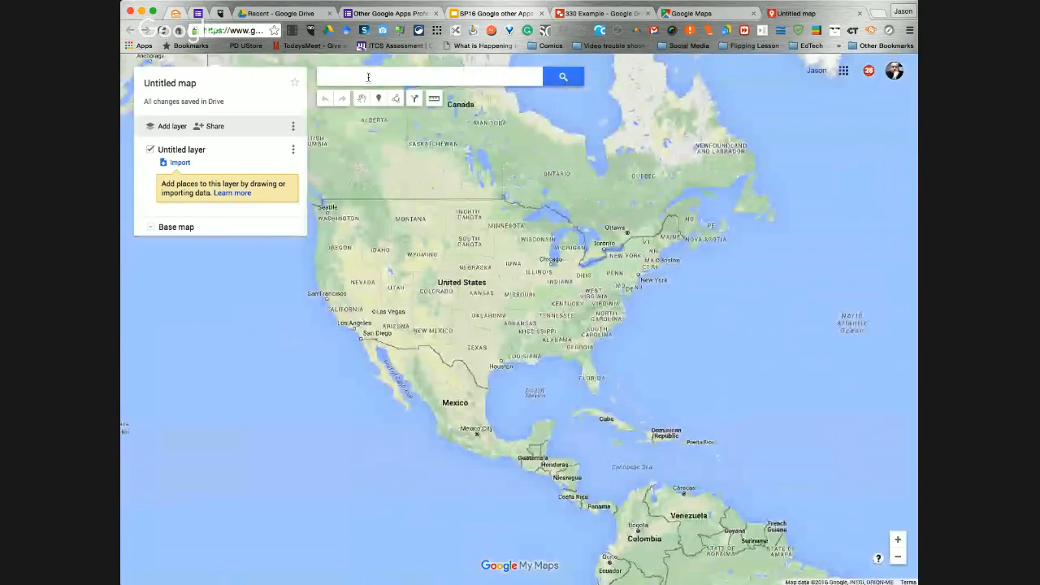
Find Greenville, NC on the new map and dismiss its place details
left_click(368, 78)
type("Gree")
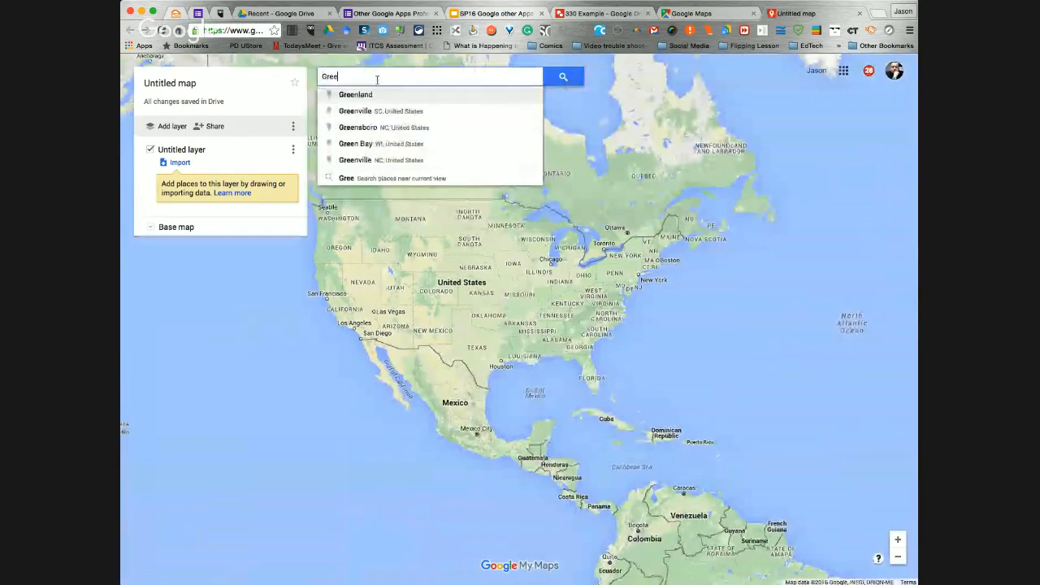
left_click(382, 160)
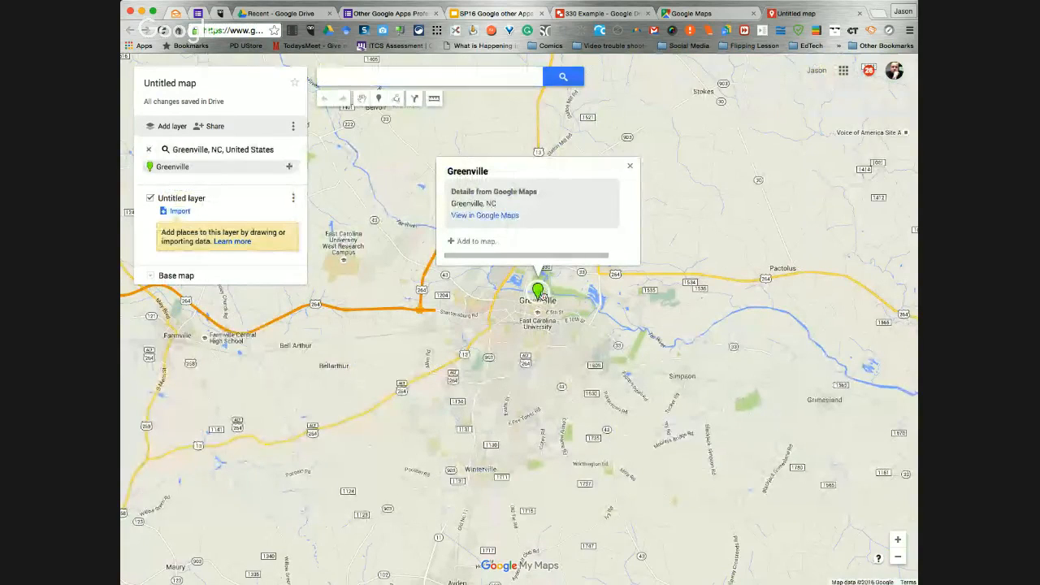
left_click(631, 168)
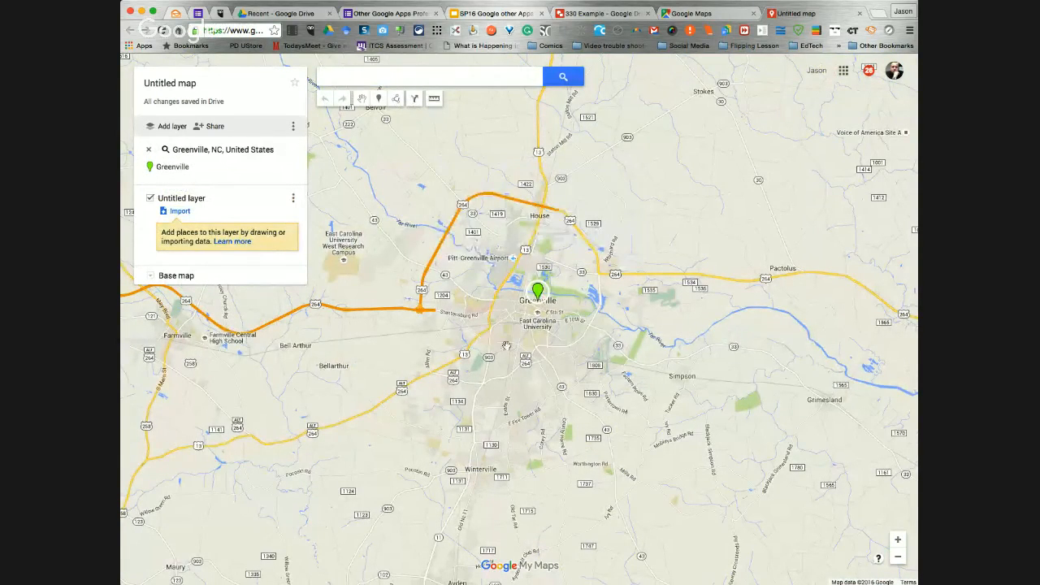
Find New Bern, NC on the map and view its place details and the surrounding eastern North Carolina area
left_click(424, 77)
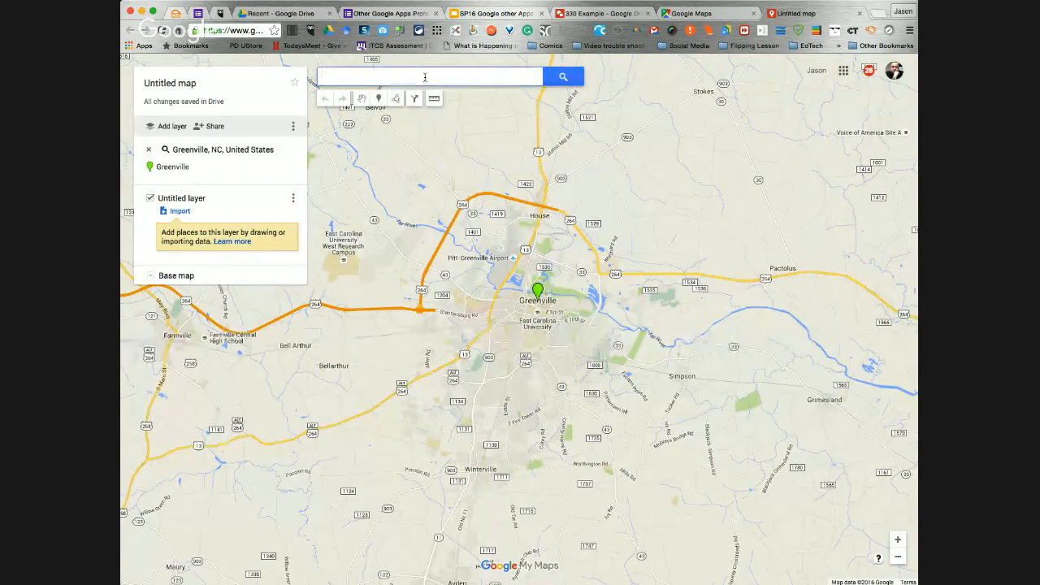
type("New Ber")
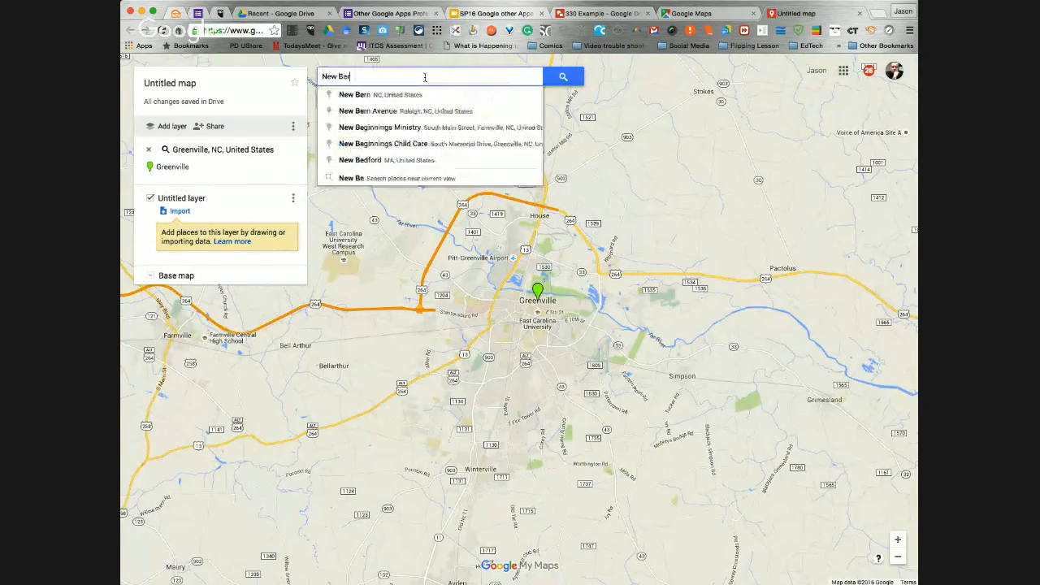
type("n Nc")
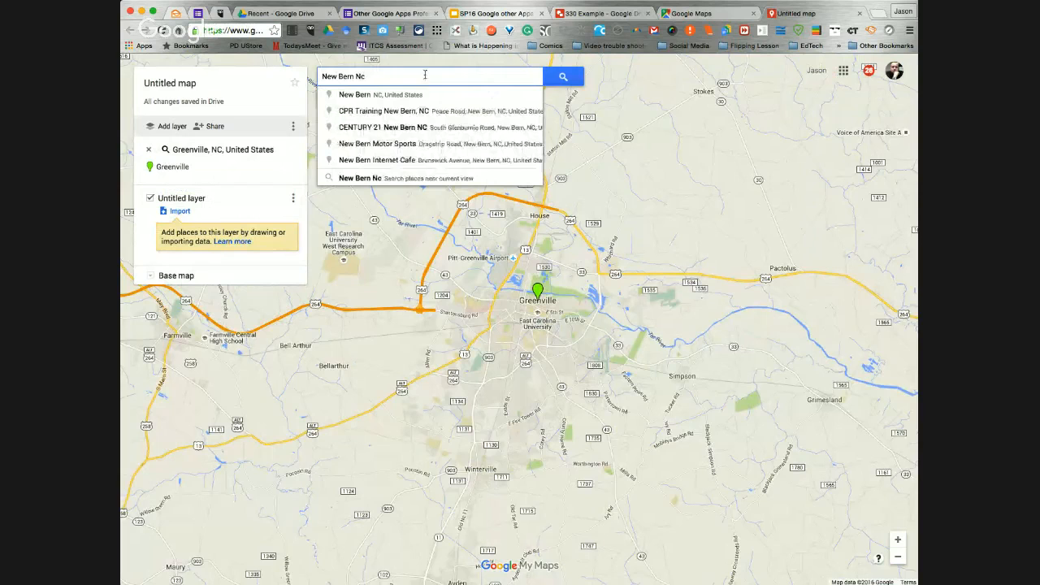
key("BackSpace")
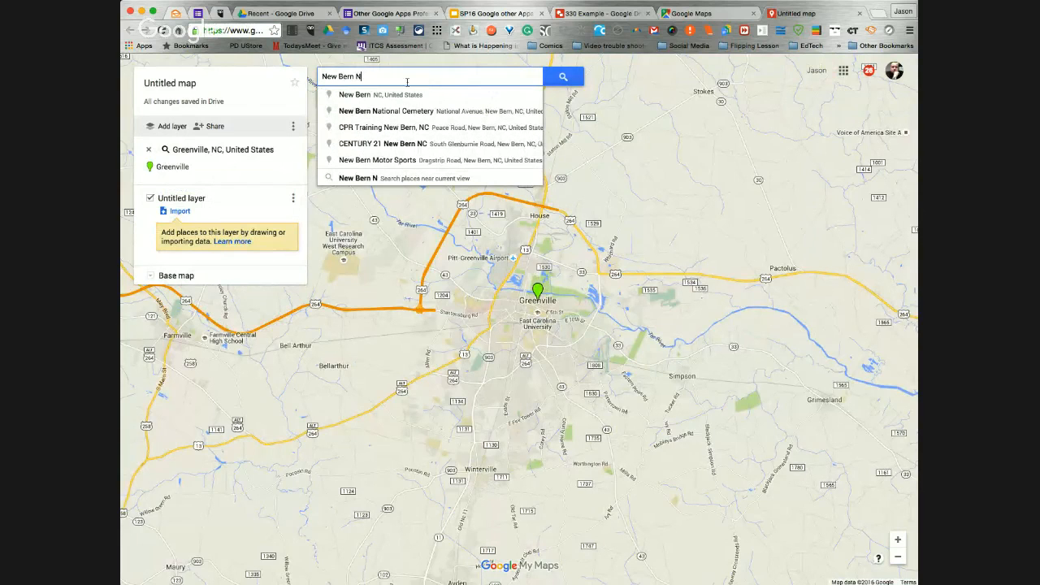
left_click(410, 94)
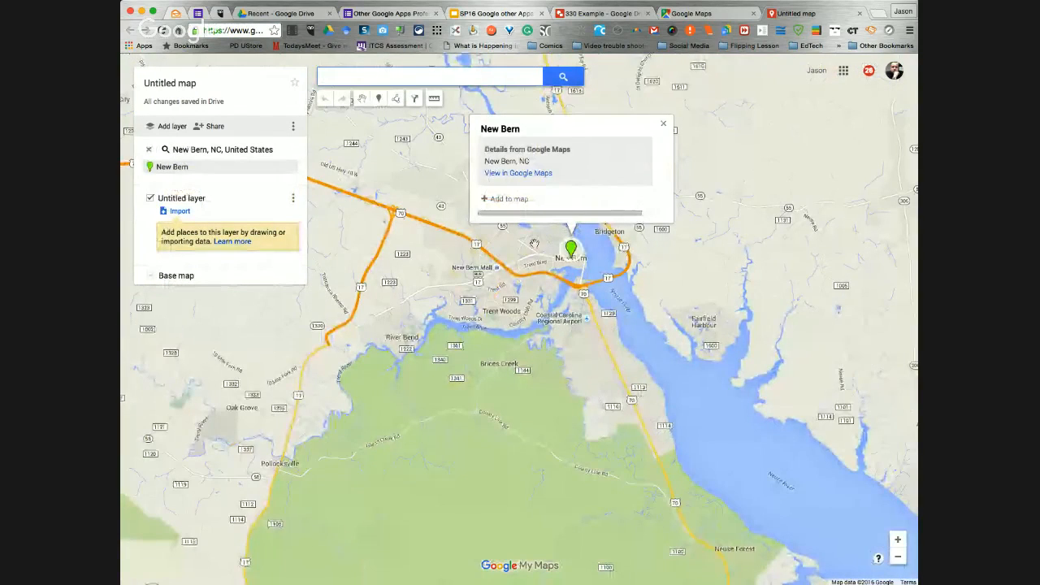
left_click(663, 124)
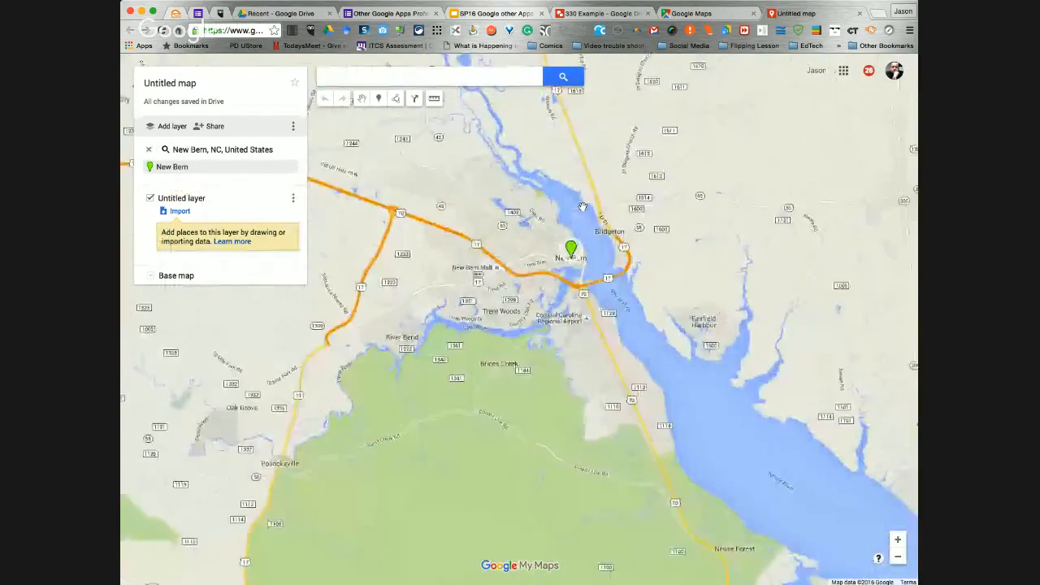
scroll(582, 206, "up", 3)
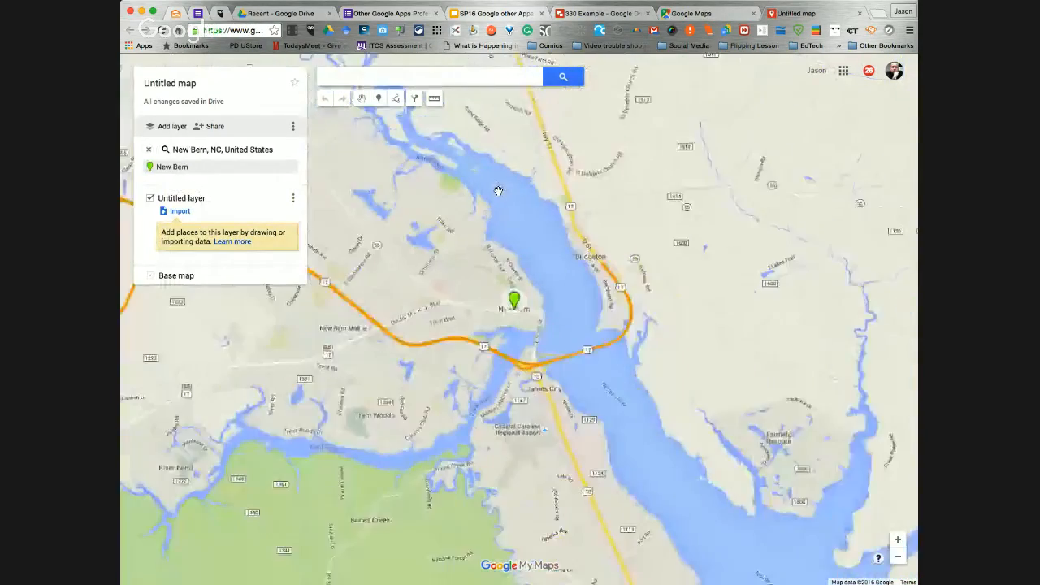
scroll(498, 190, "down", 4)
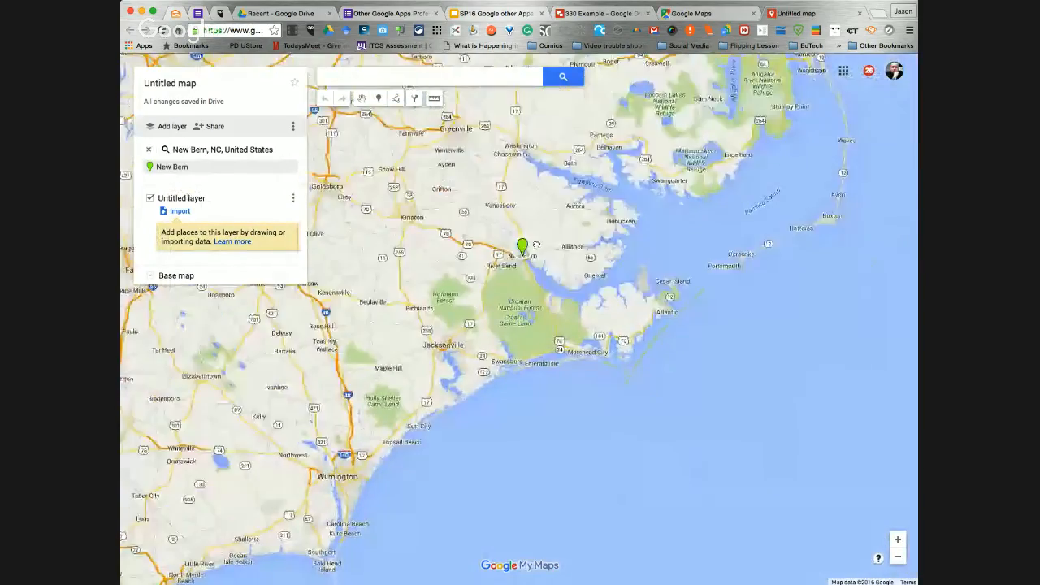
left_click_drag(536, 245, 679, 311)
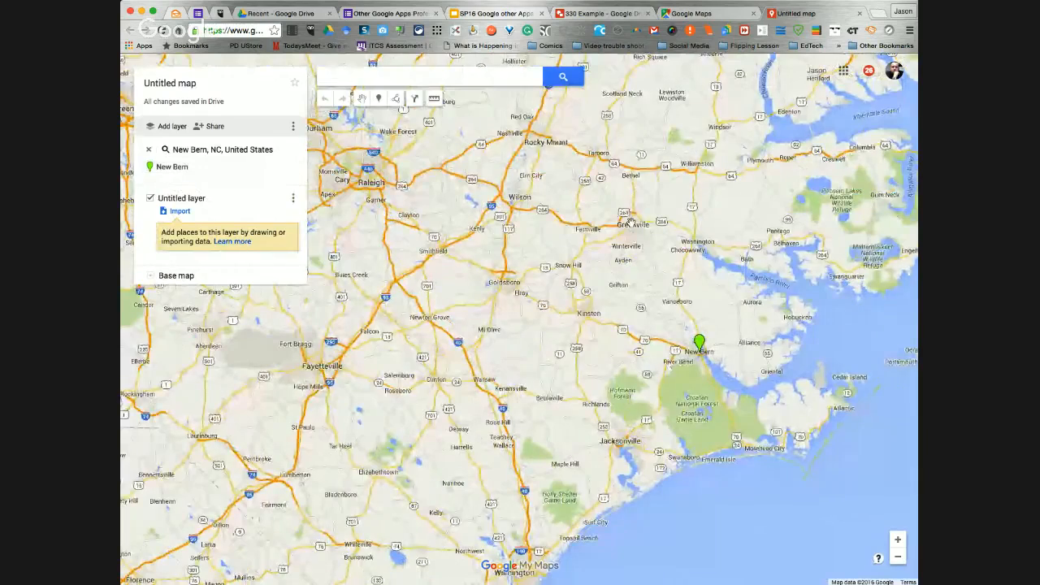
left_click(244, 175)
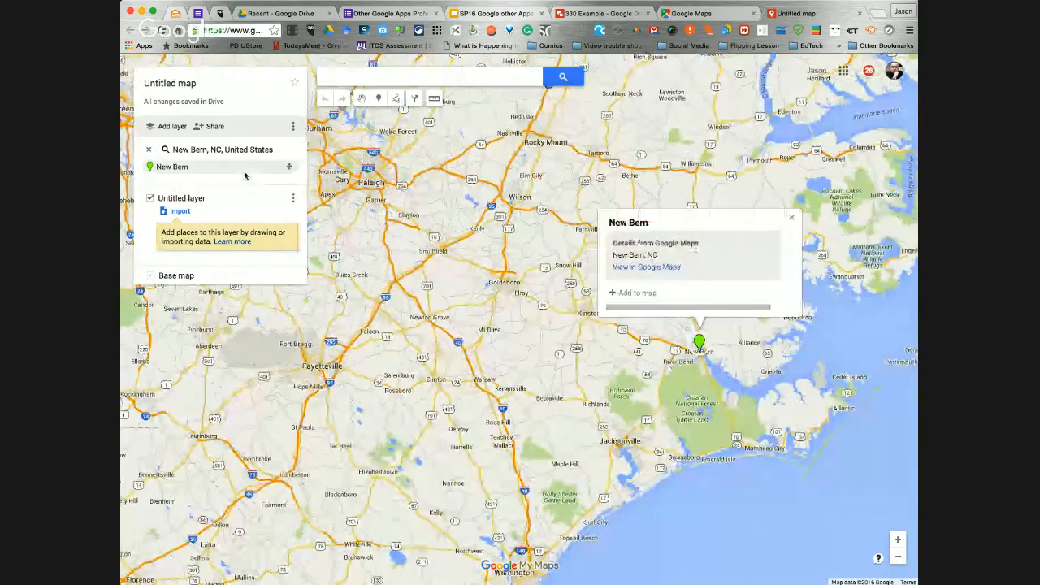
left_click(519, 179)
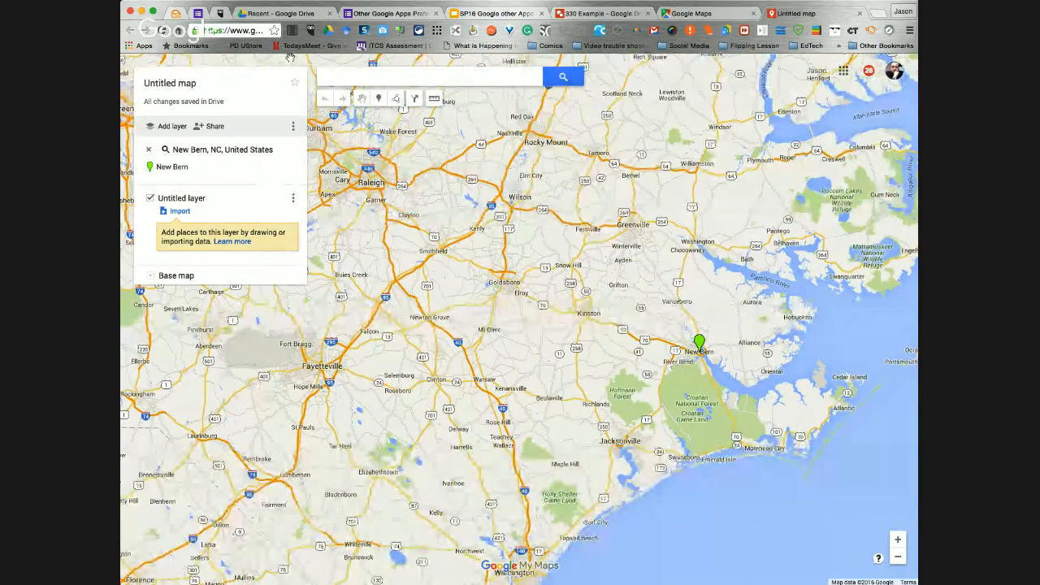
Switch to the "SP16 Google other Apps" presentation and show the "Finding Directions Map", "Creating a Map" and "Map Menu" slides in turn
left_click(529, 15)
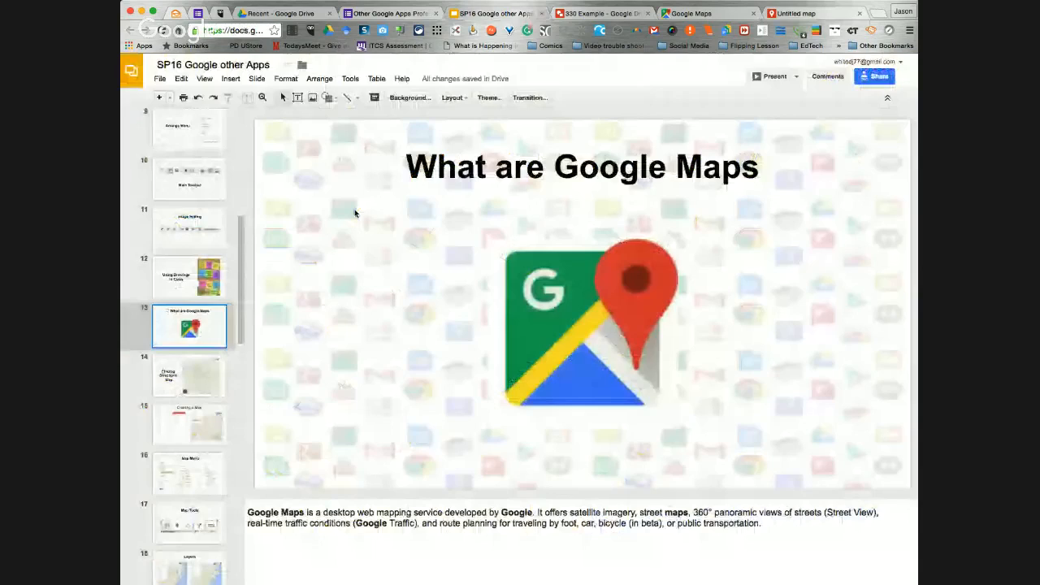
key("Down")
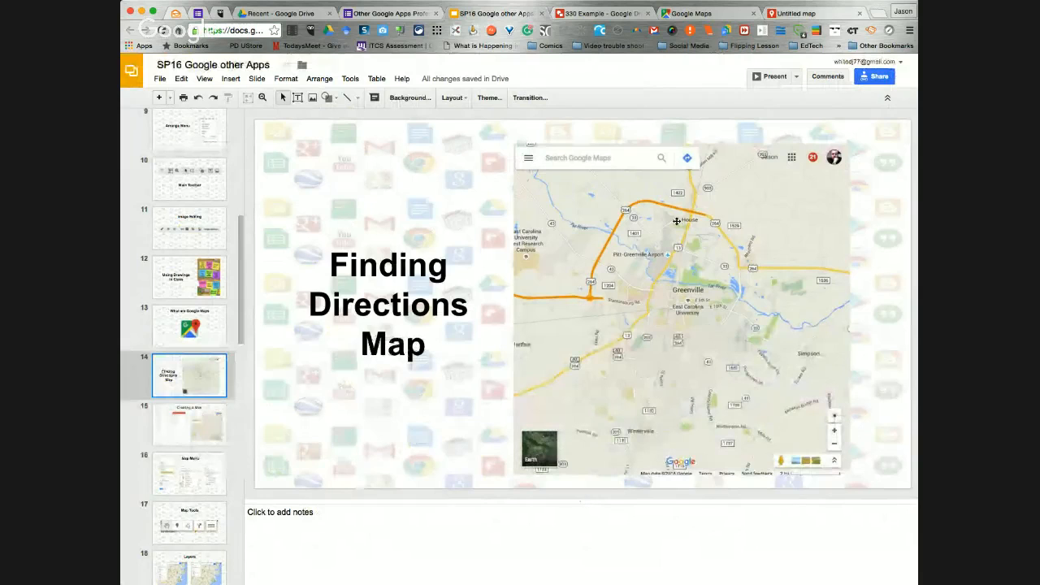
left_click(187, 429)
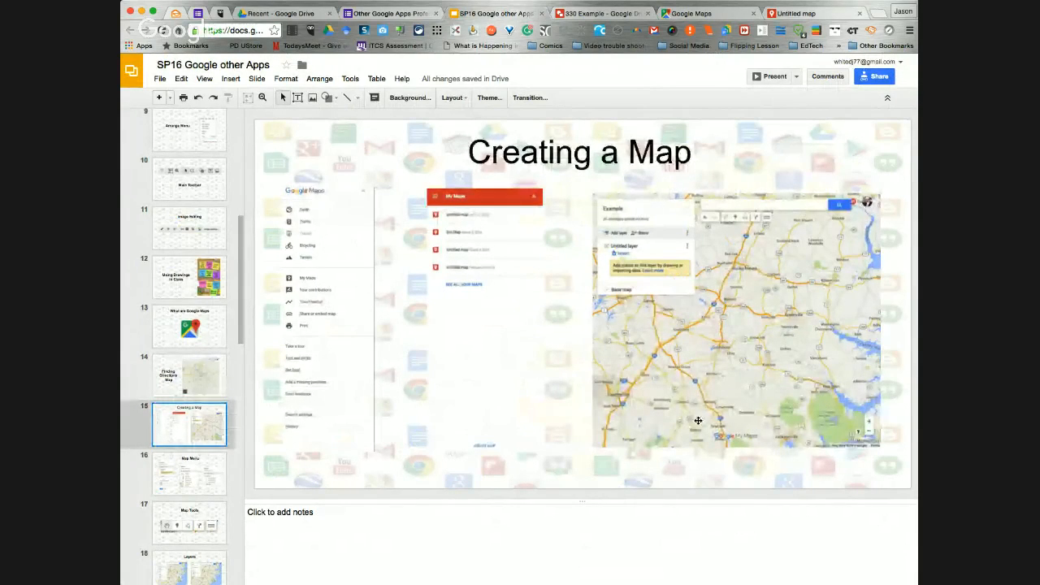
left_click(181, 470)
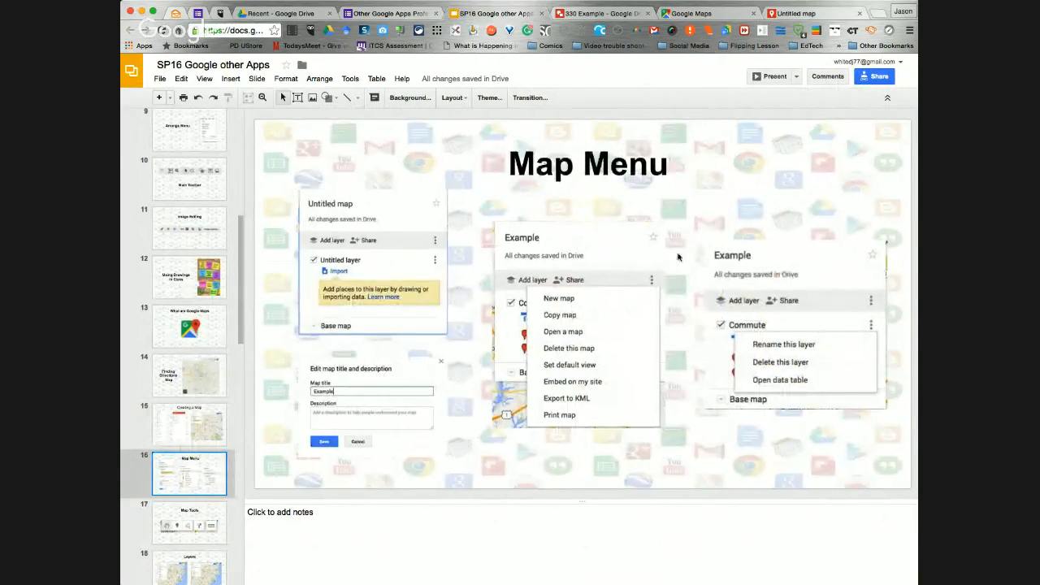
Close the "330 Example" beach drawing and return to the untitled map in Google My Maps
left_click(600, 13)
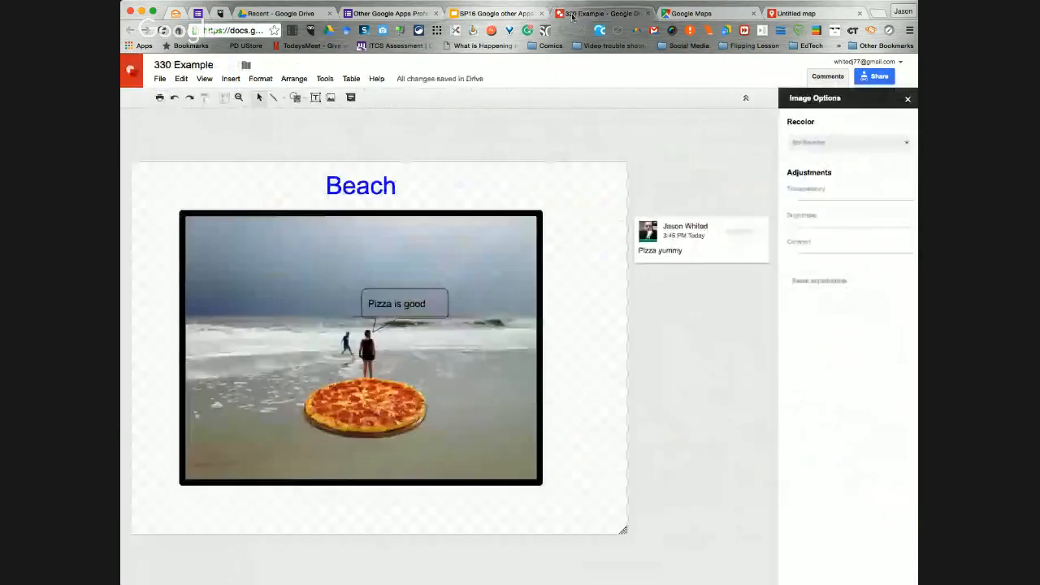
key("super+w")
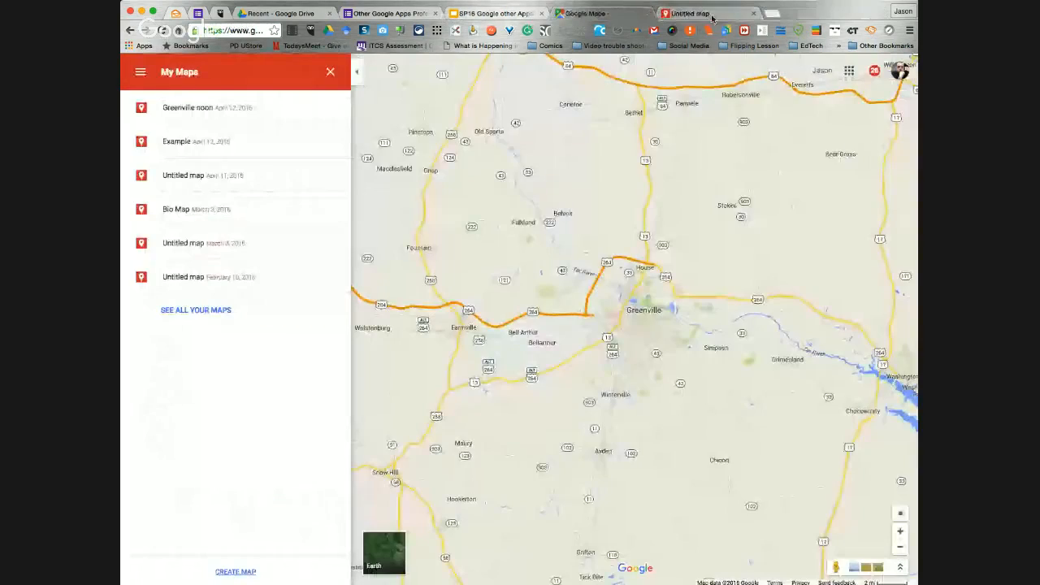
left_click(712, 13)
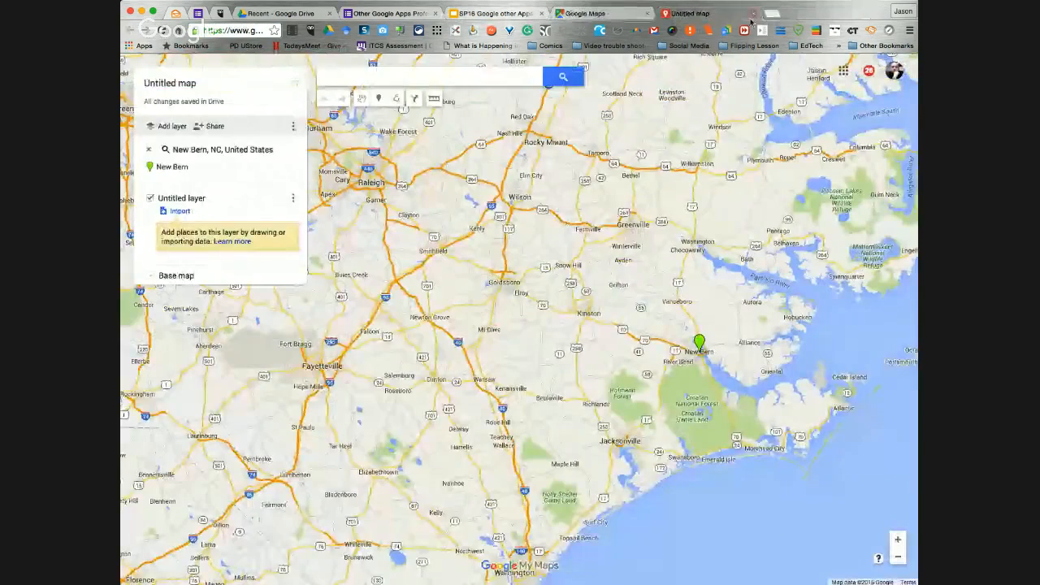
Title the map "330 Example" and save the title without a description
left_click(193, 88)
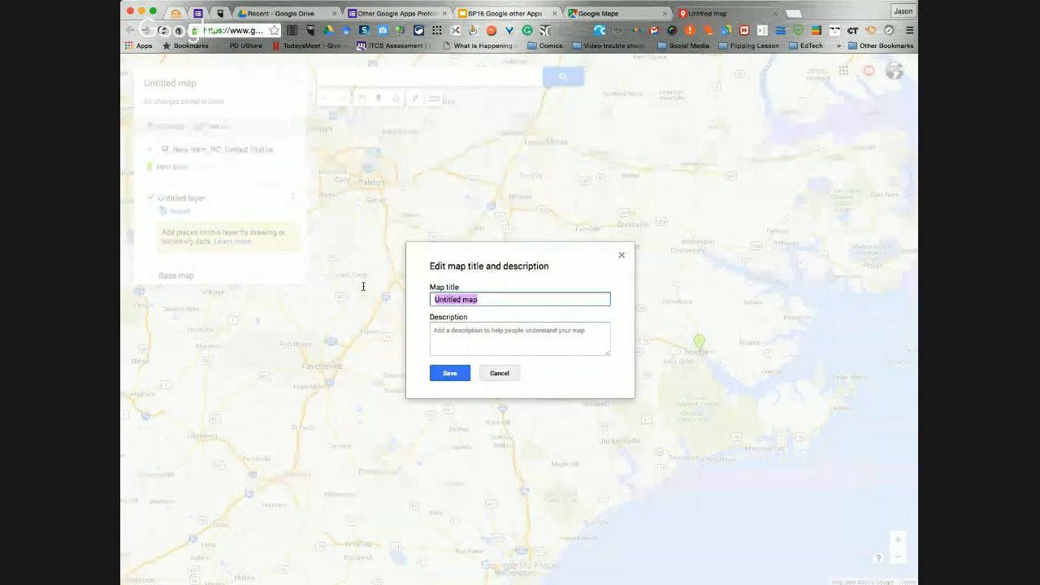
type("330 Example")
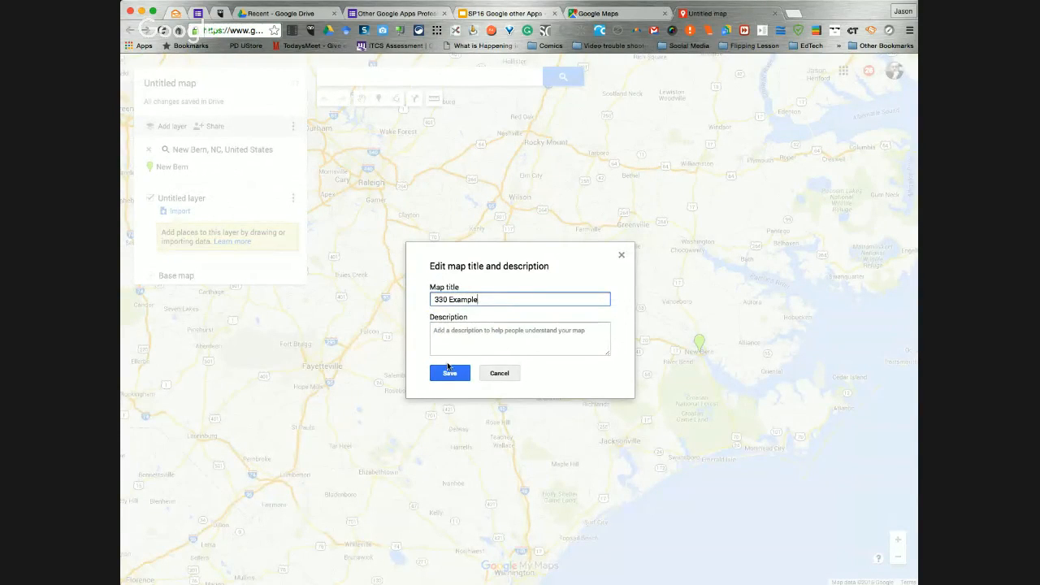
left_click(434, 374)
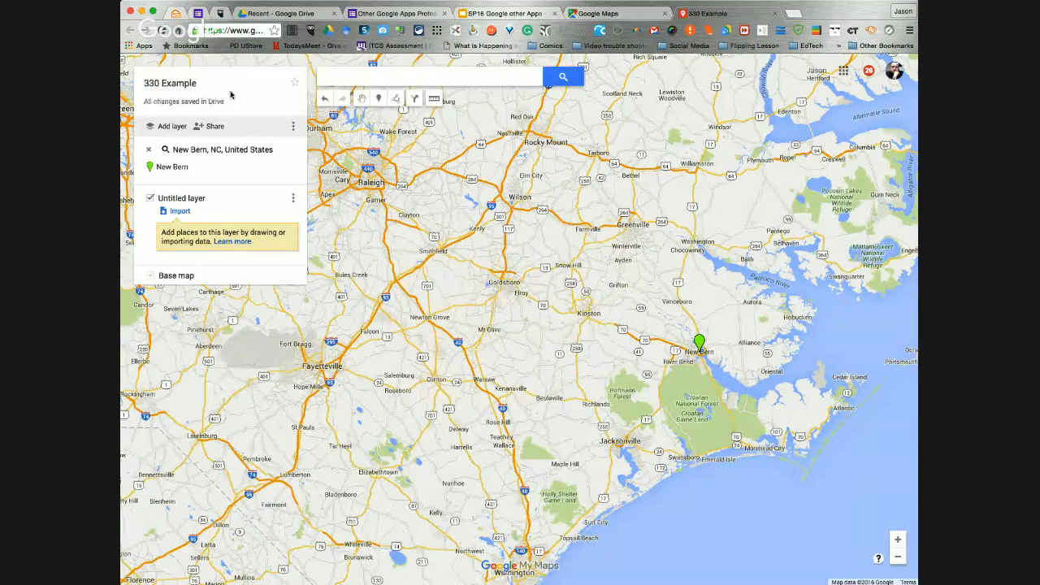
Check the recent files in Google Drive for the "330 Example" map, and close the Google Maps page
left_click(284, 13)
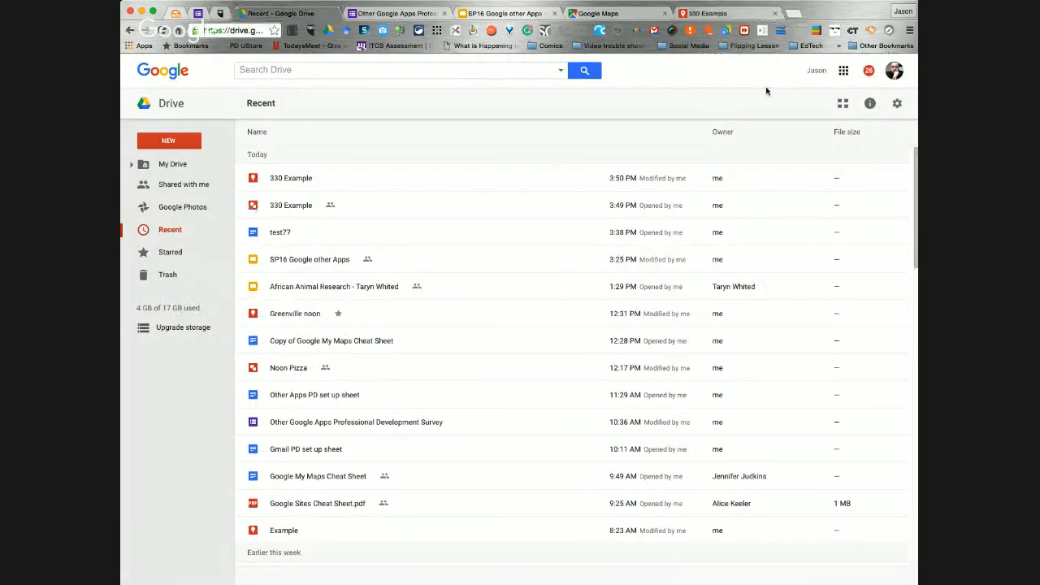
left_click(713, 16)
left_click(655, 18)
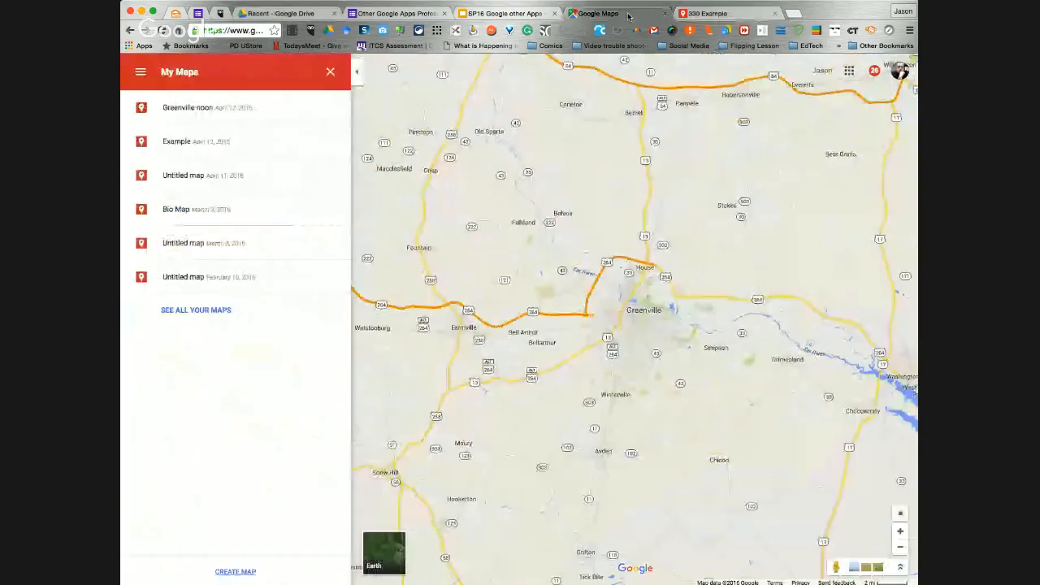
left_click(665, 13)
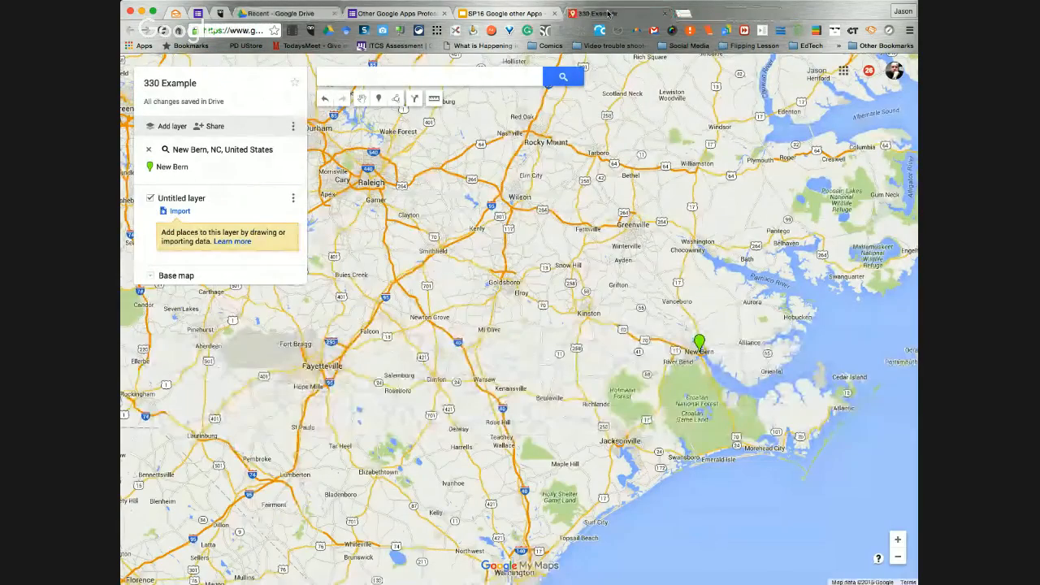
Switch to the "SP16 Google other Apps" presentation to show its "Map Menu" slide
left_click(504, 14)
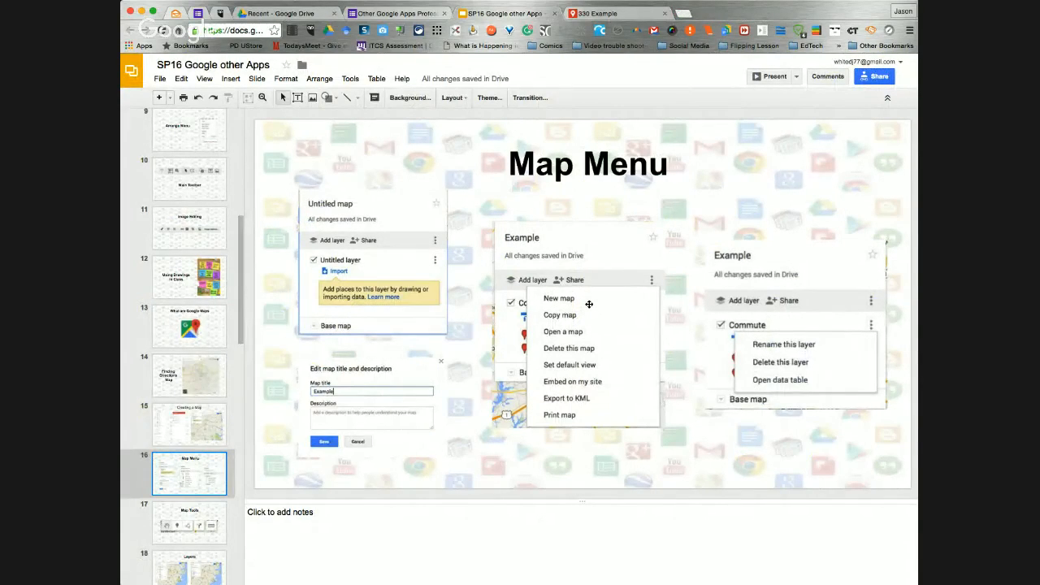
Return to the "330 Example" map in Google My Maps and rename its untitled layer "New Bern"
left_click(606, 14)
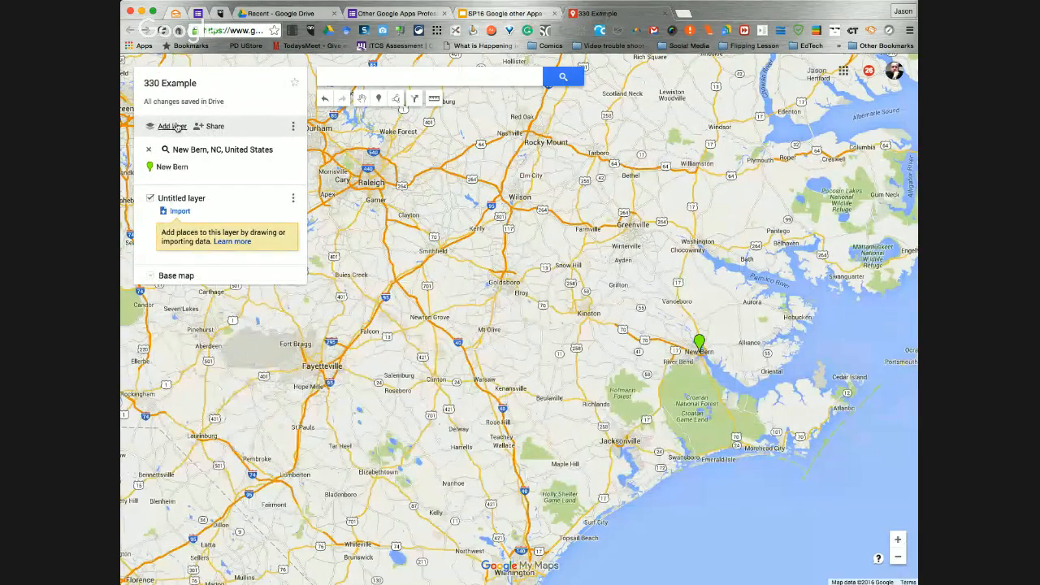
left_click(150, 200)
left_click(149, 200)
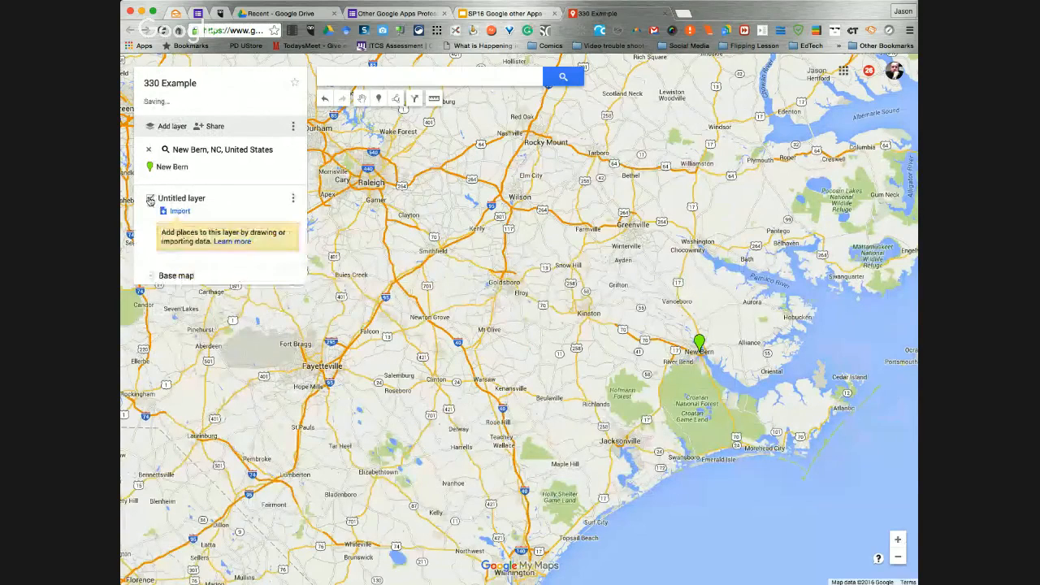
left_click(291, 203)
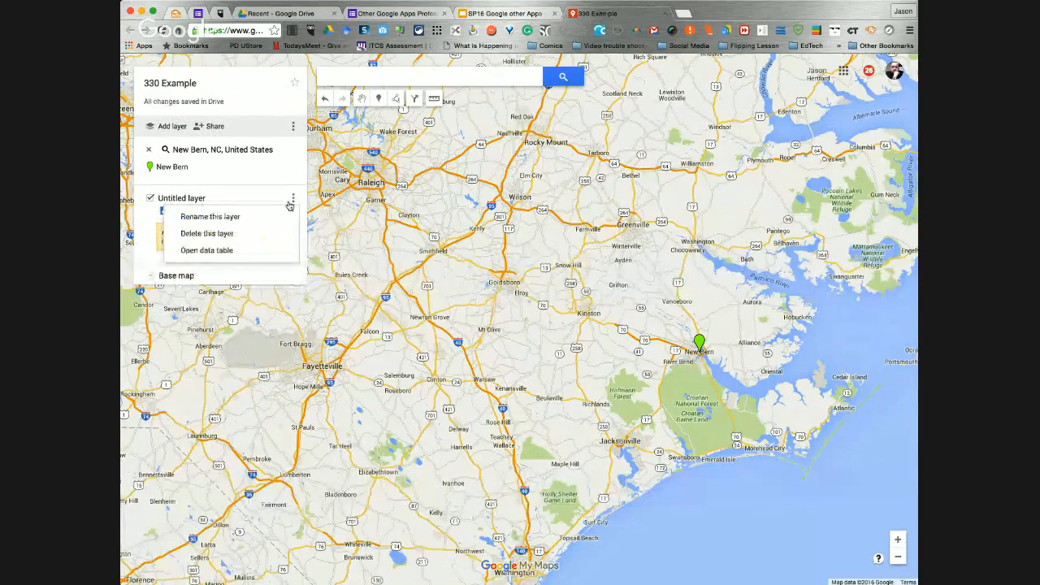
left_click(227, 220)
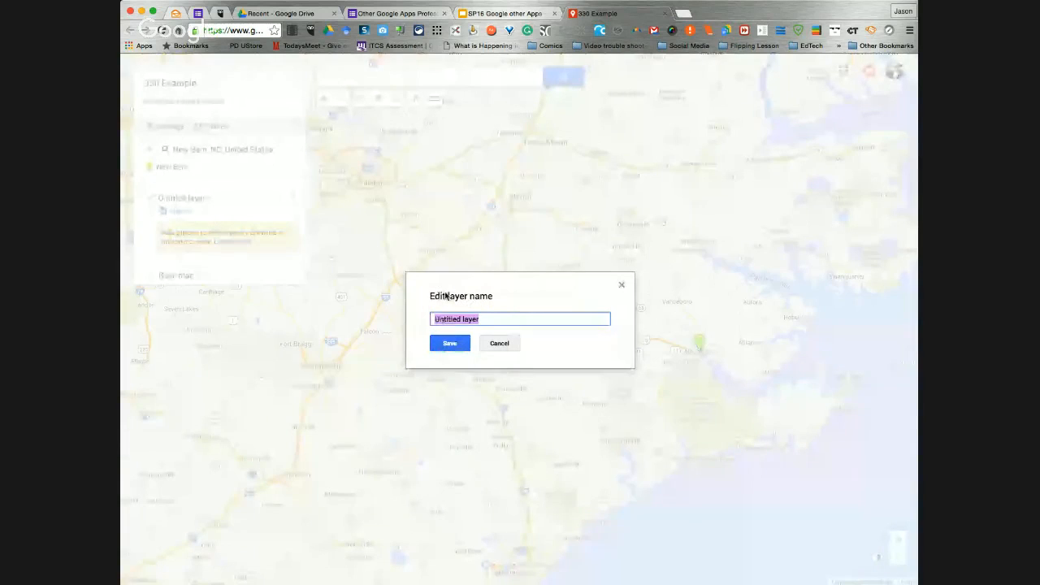
type("New Bern")
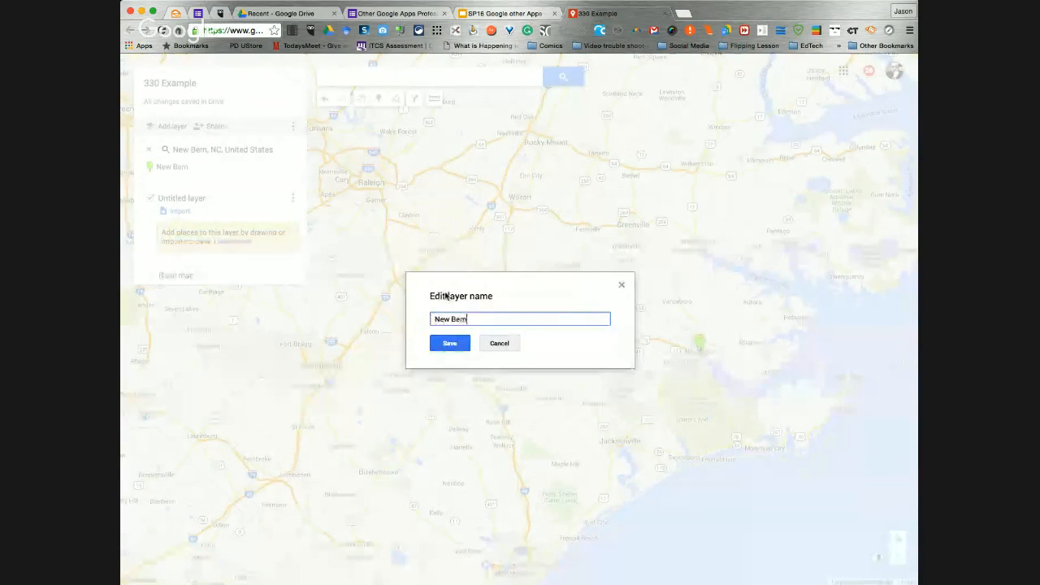
left_click(450, 343)
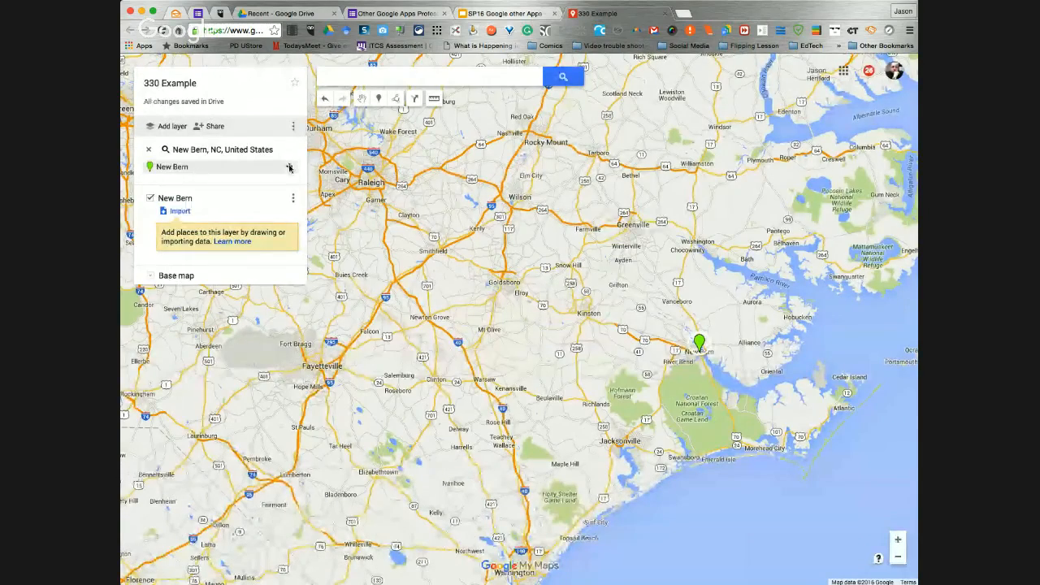
Add the New Bern search result to the New Bern layer and color its marker blue, RGB (66, 134, 240)
left_click(290, 169)
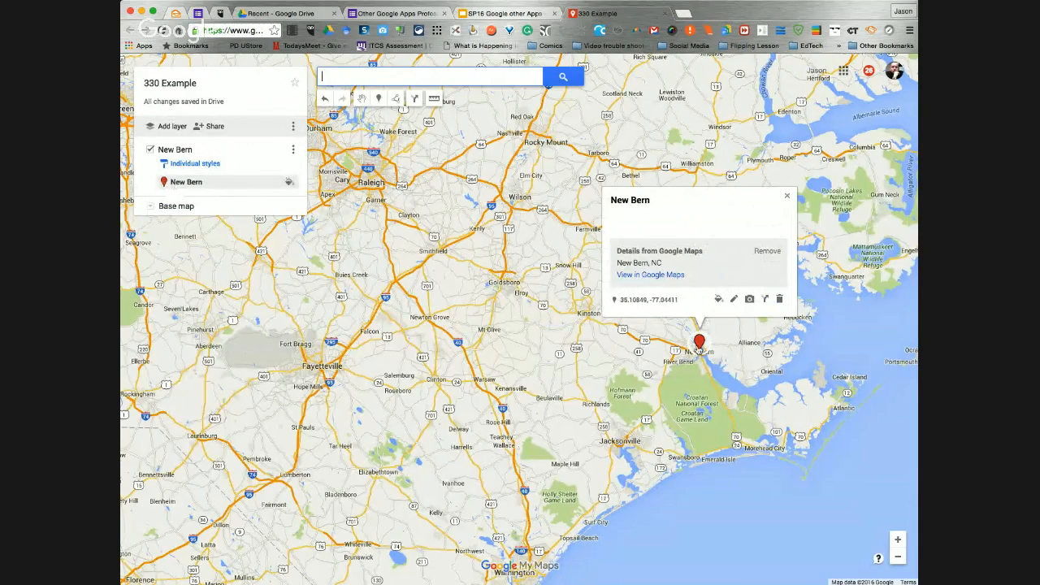
left_click(718, 299)
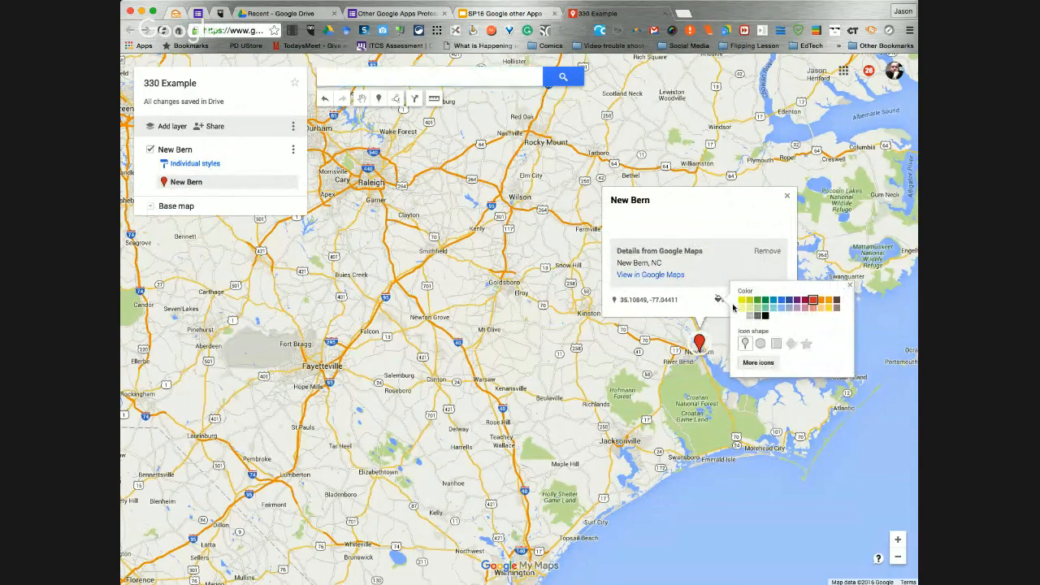
left_click(786, 303)
left_click(851, 287)
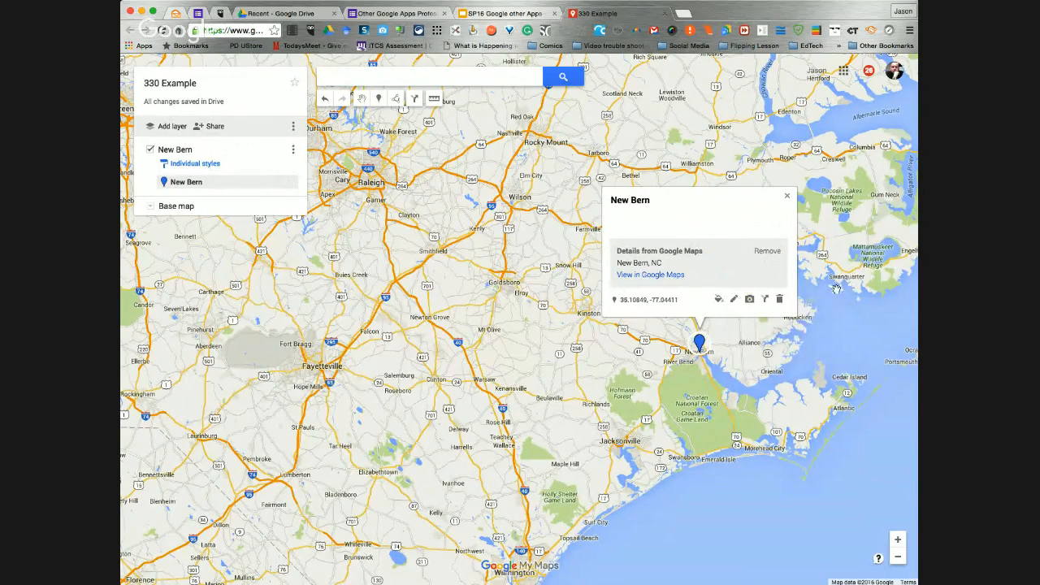
left_click(785, 199)
Search for "walmart new bern" and add the Walmart Supercenter in New Bern to the New Bern layer
left_click(329, 79)
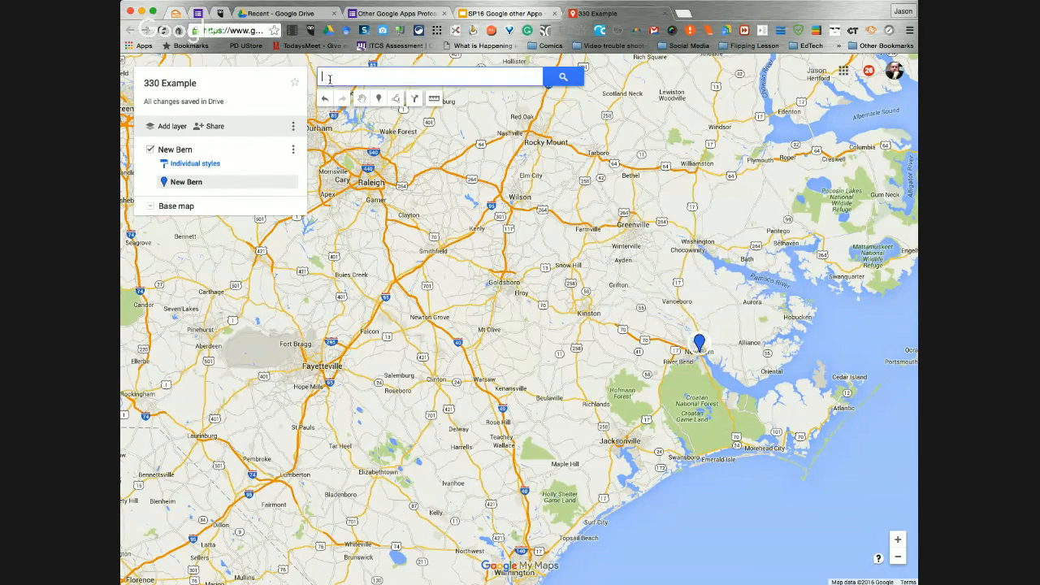
type("walmart")
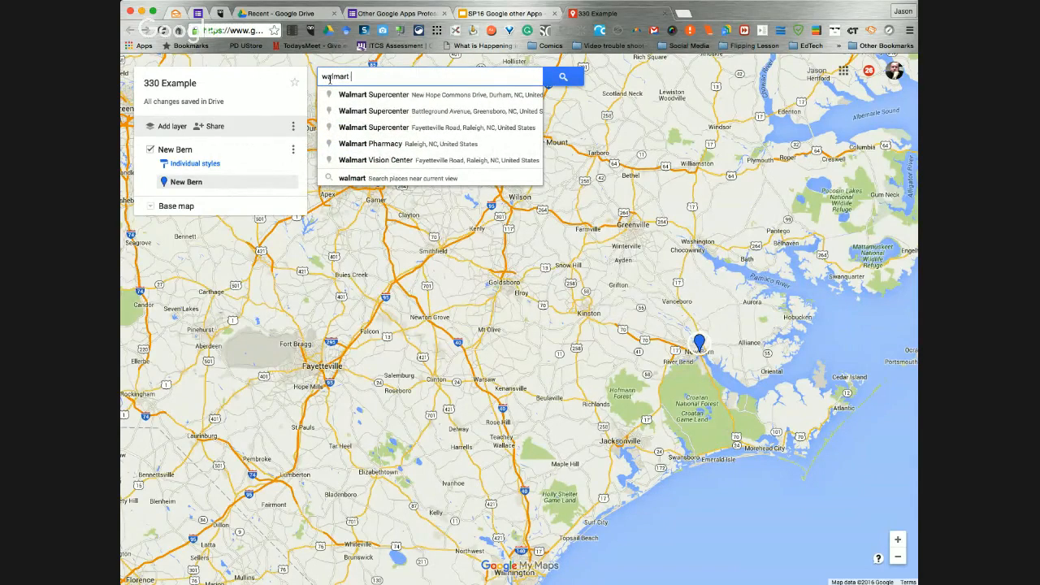
type("new")
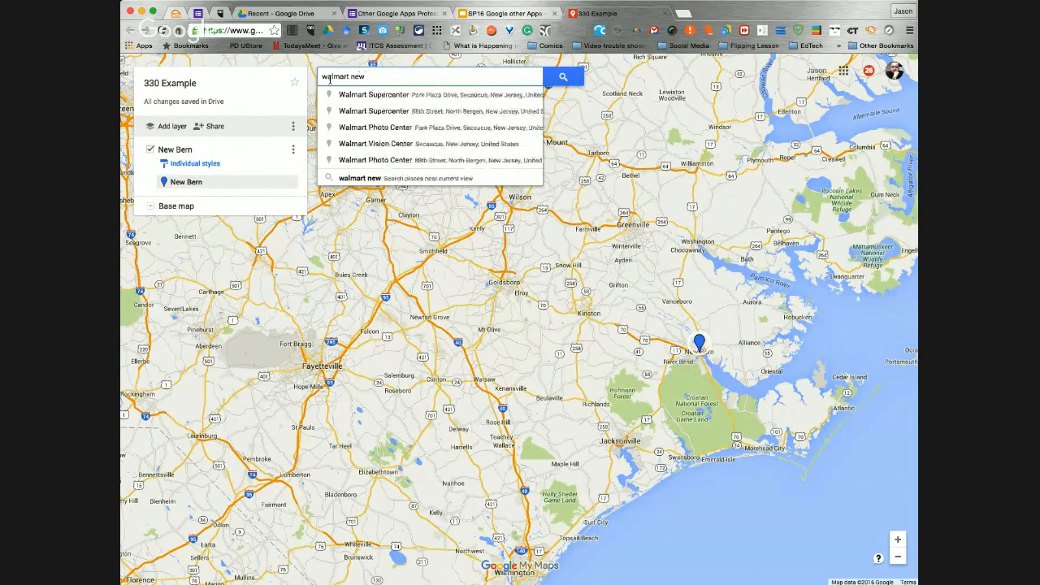
type("bern")
key("BackSpace")
key("BackSpace")
key("BackSpace")
key("BackSpace")
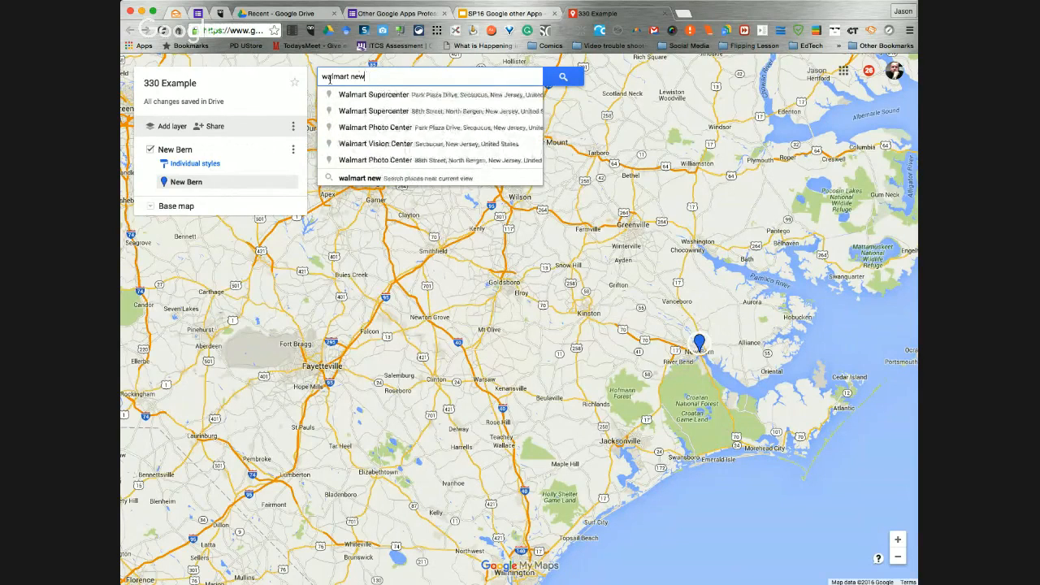
type("bern")
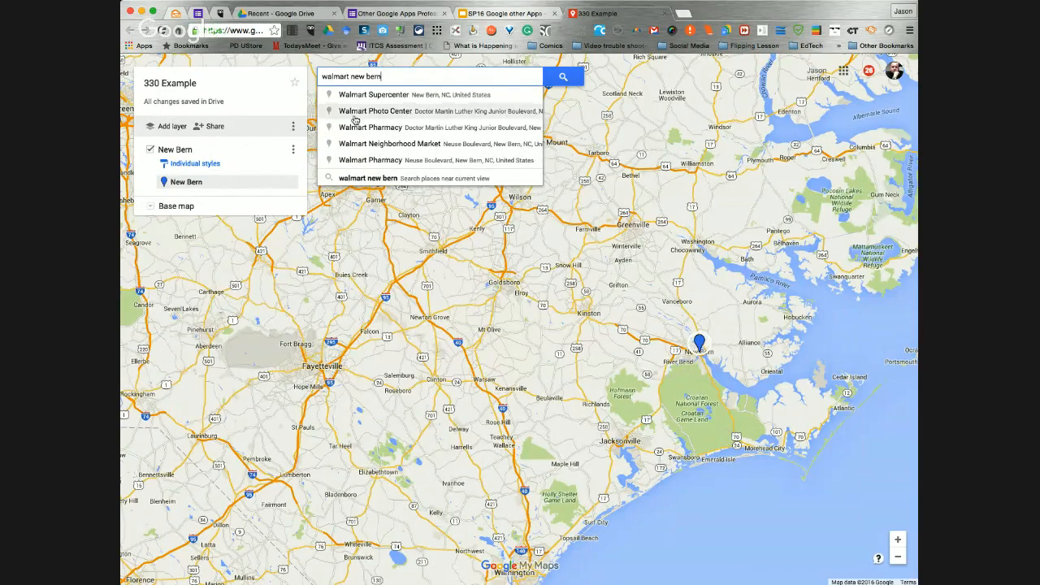
left_click(357, 95)
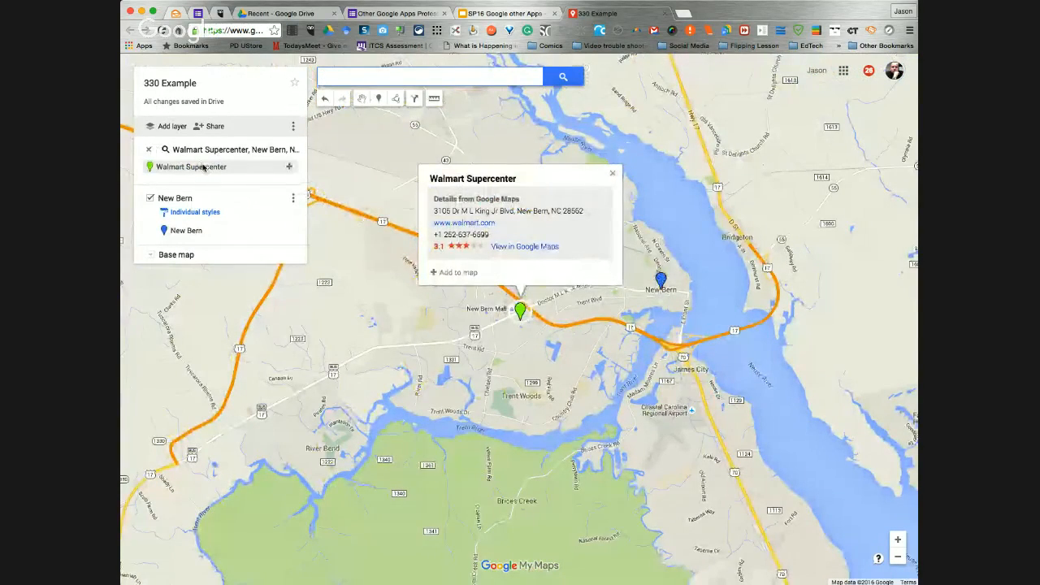
left_click(290, 168)
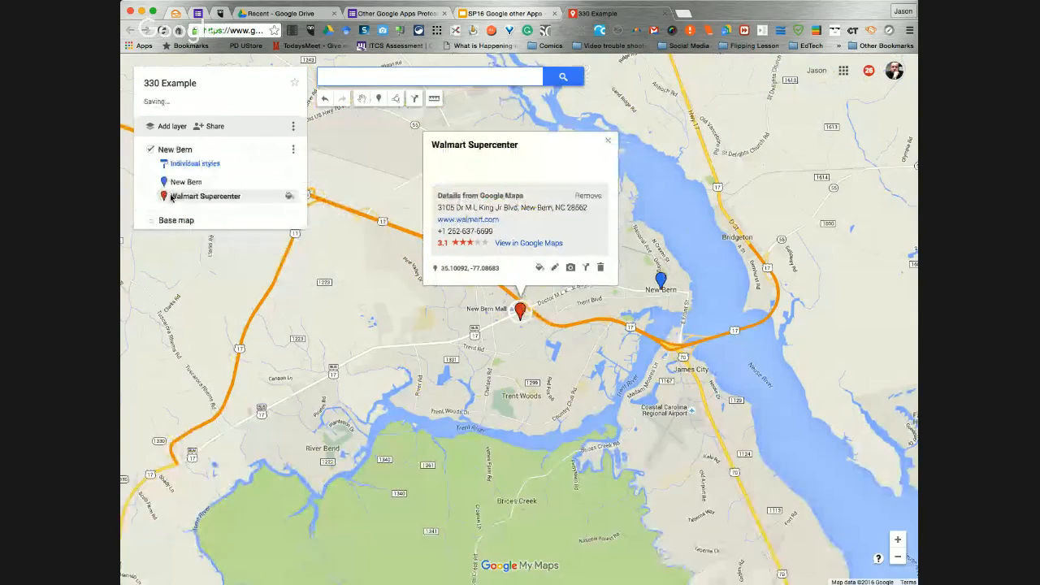
Color the Walmart Supercenter marker the same blue as the New Bern marker and close its details
left_click(543, 269)
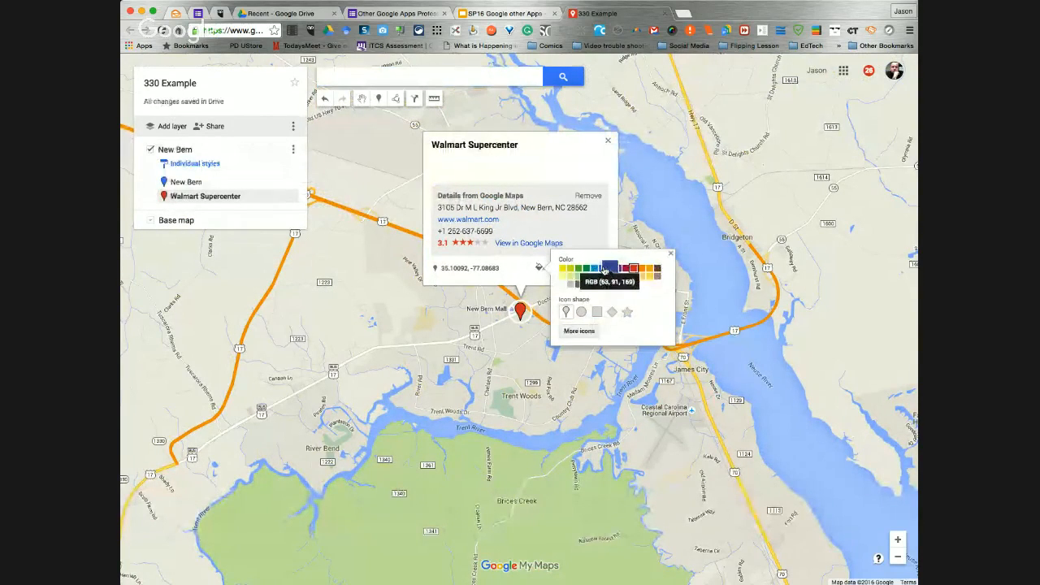
left_click(606, 270)
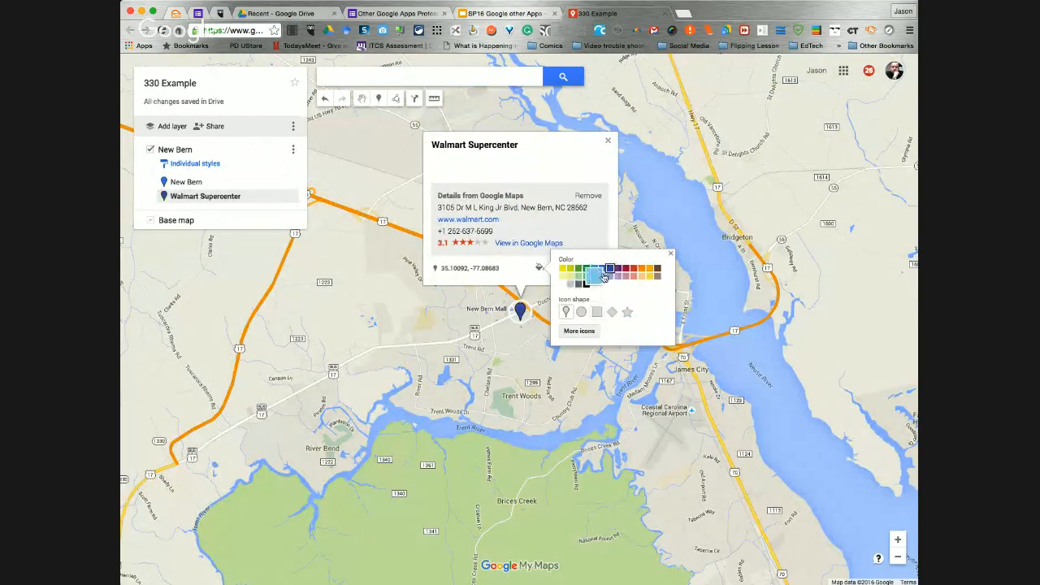
left_click(603, 271)
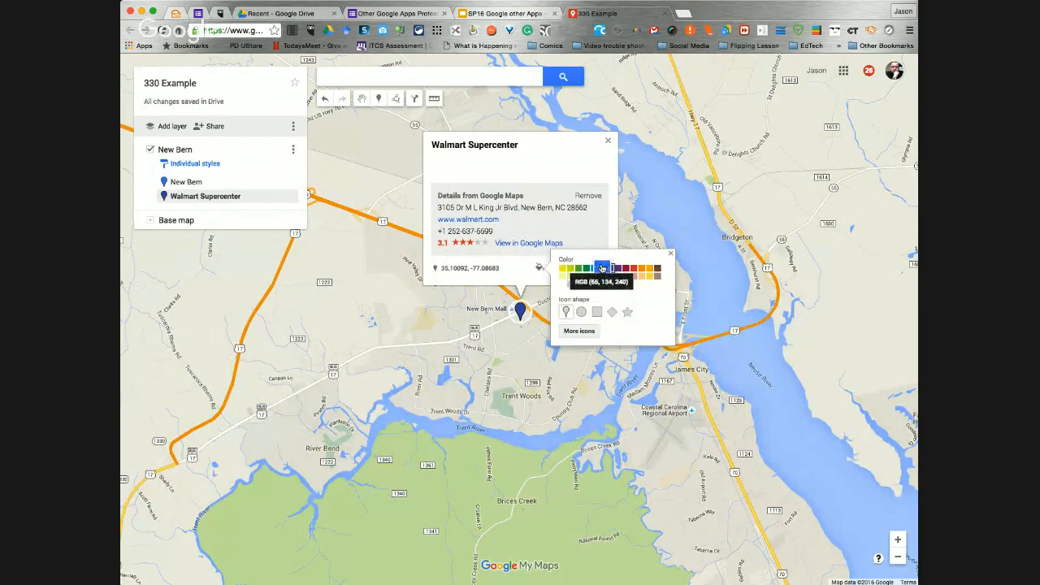
left_click(601, 268)
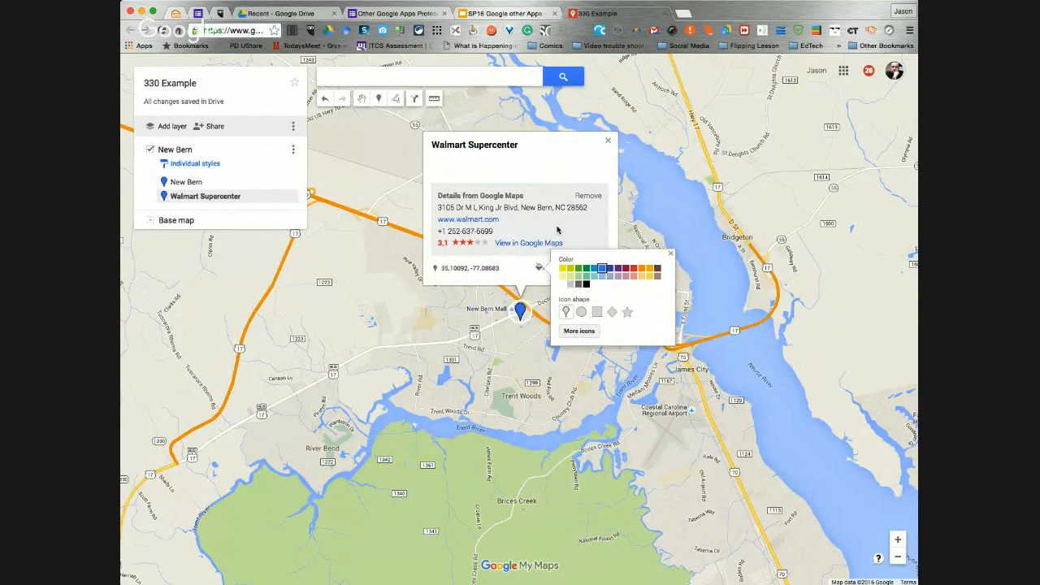
left_click(608, 141)
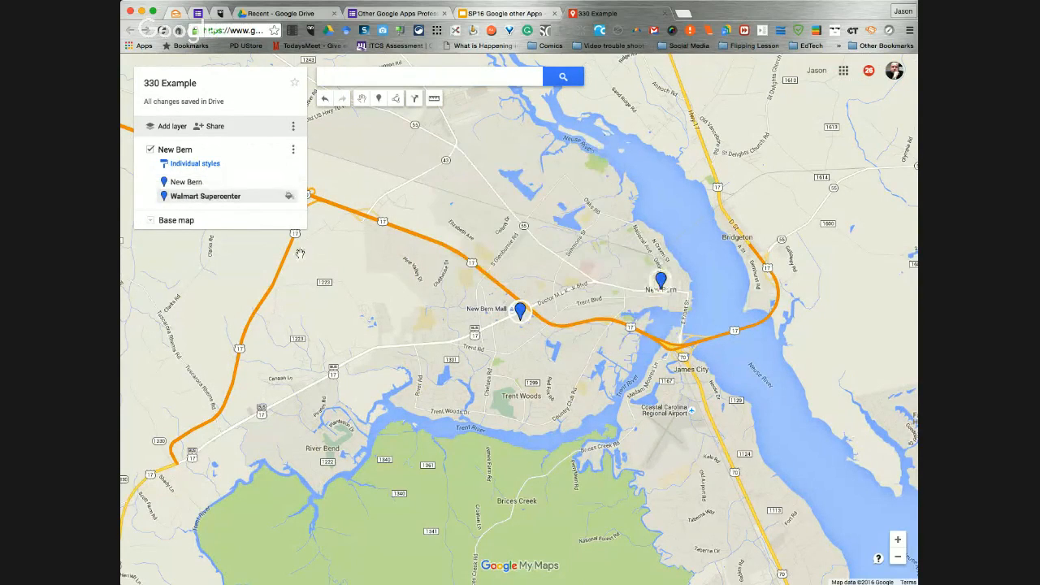
Place a marker at Coastal Carolina Regional Airport and save it with the name "Airport"
scroll(533, 375, "up", 2)
scroll(533, 376, "down", 3)
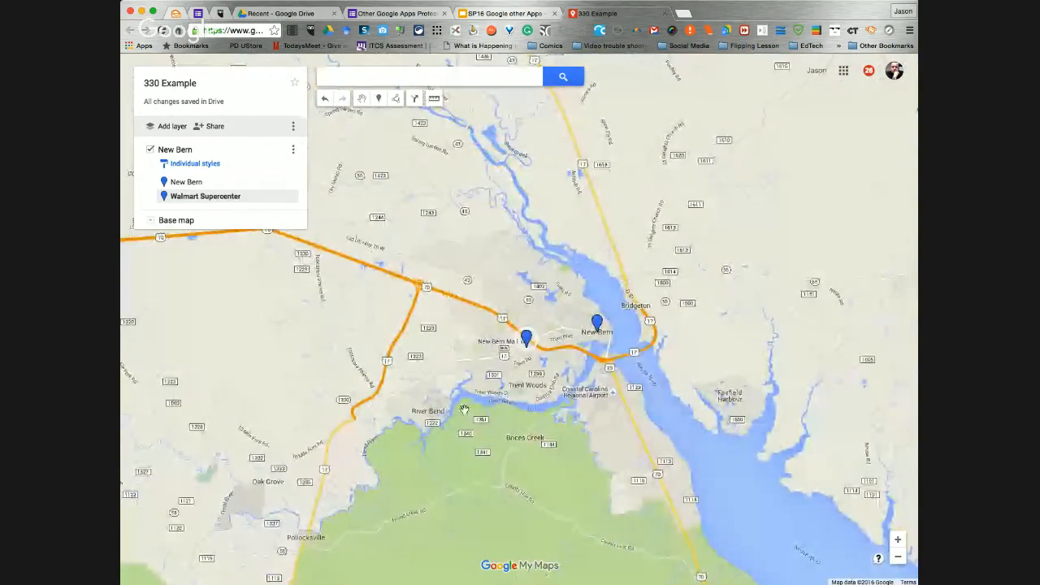
left_click(378, 99)
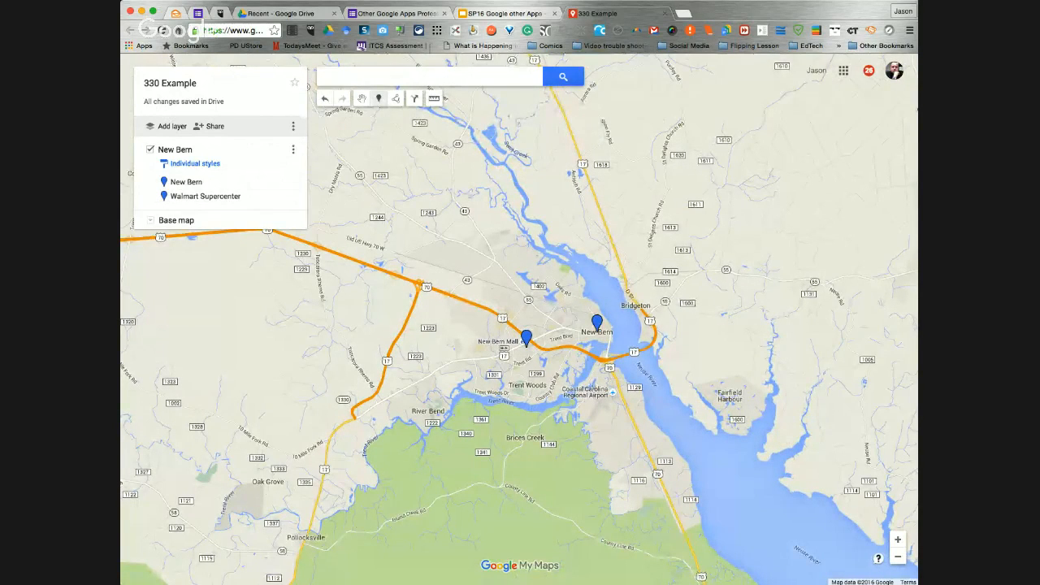
left_click(593, 385)
type("Airport")
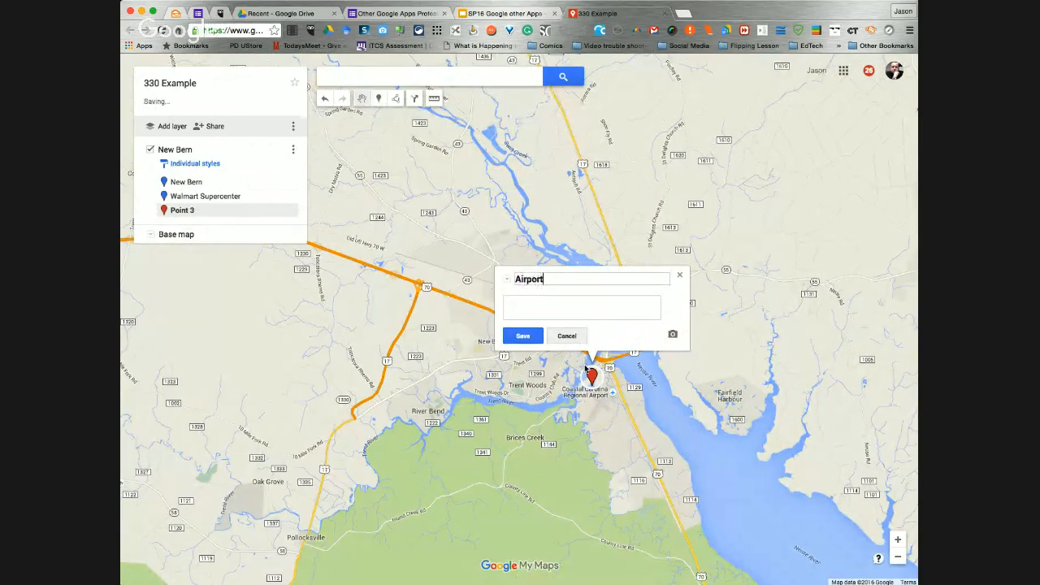
left_click(523, 337)
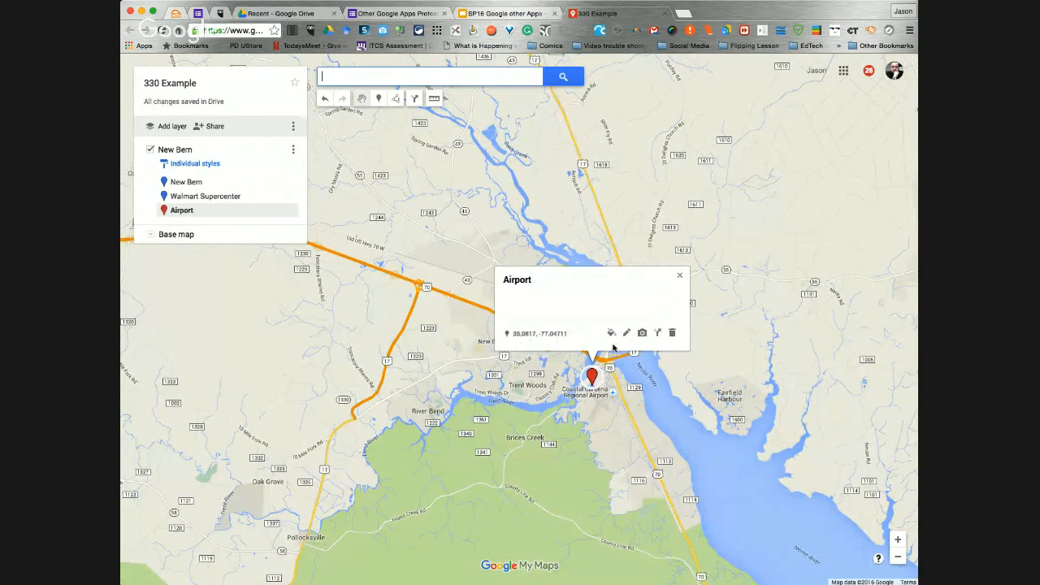
Color the Airport marker the same blue as the other two markers and close its details
left_click(610, 334)
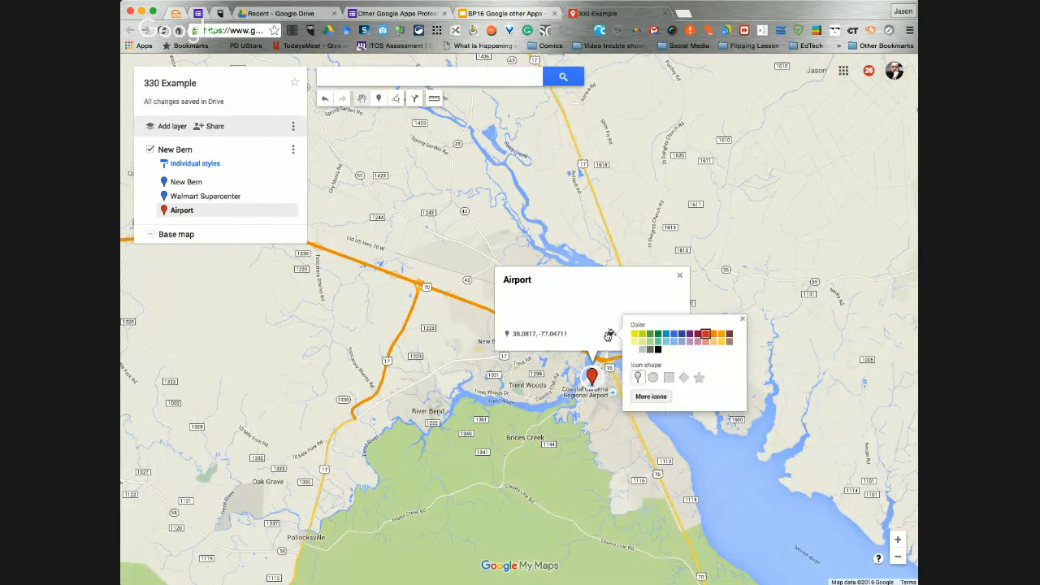
left_click(674, 334)
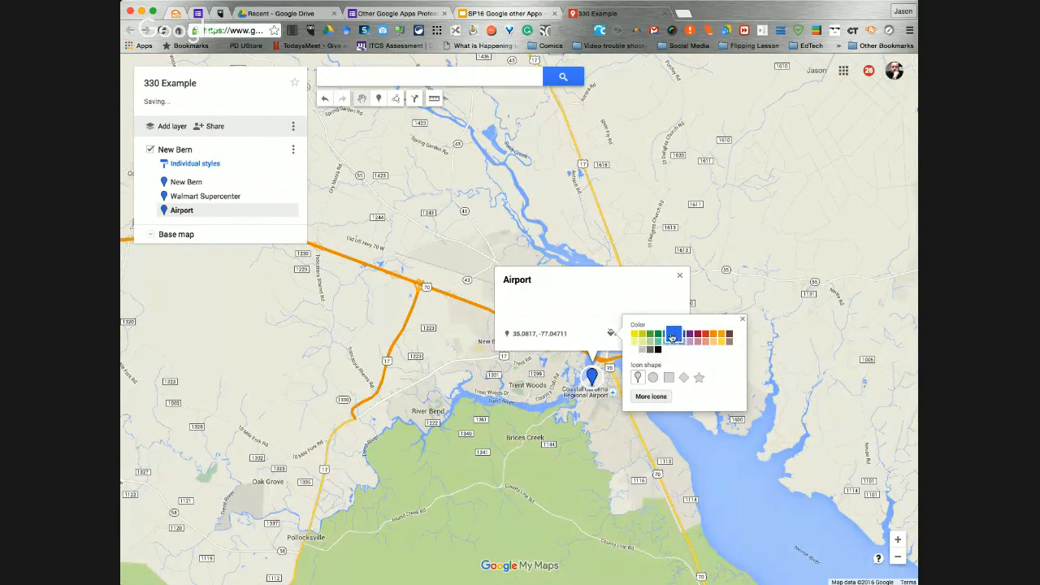
left_click(477, 327)
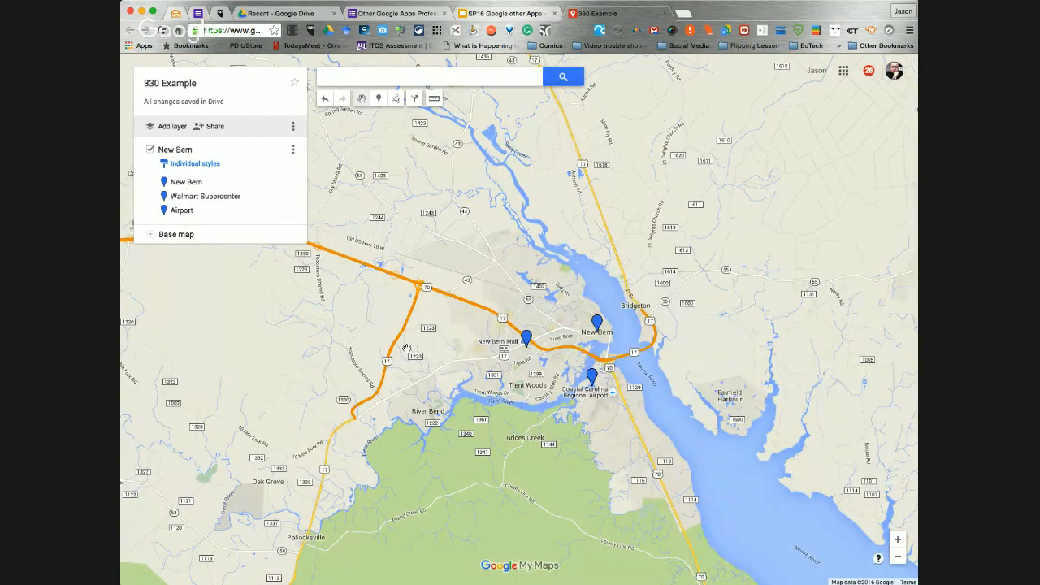
Add a second layer to the map and name it "Greenville"
left_click(171, 127)
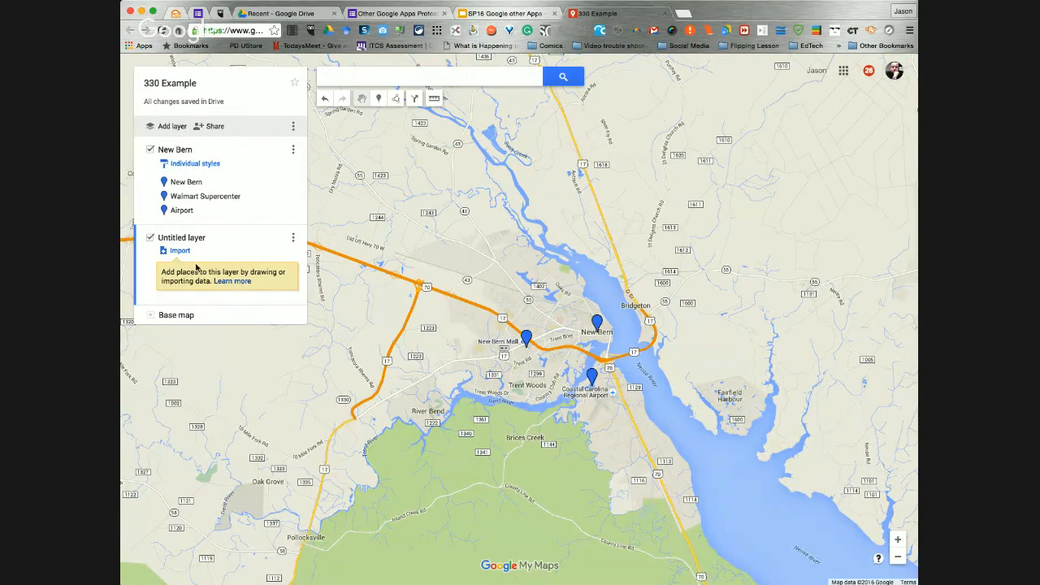
left_click(293, 239)
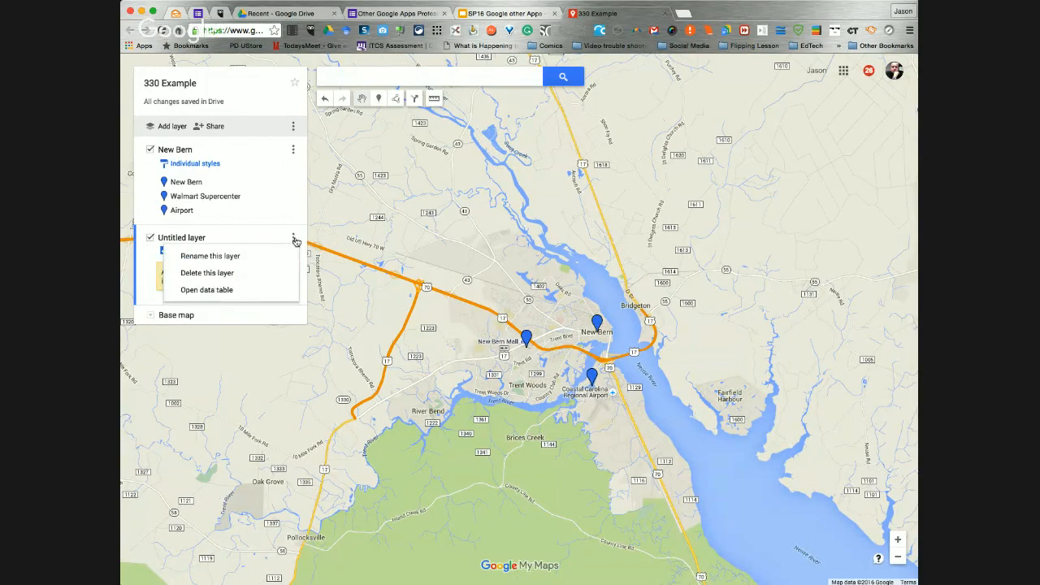
left_click(230, 256)
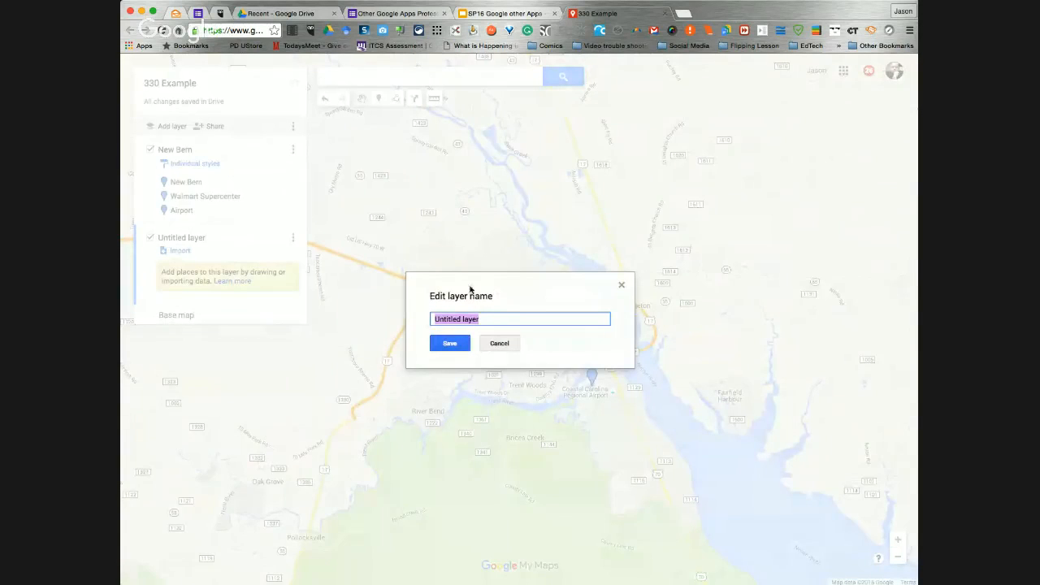
type("Greenville")
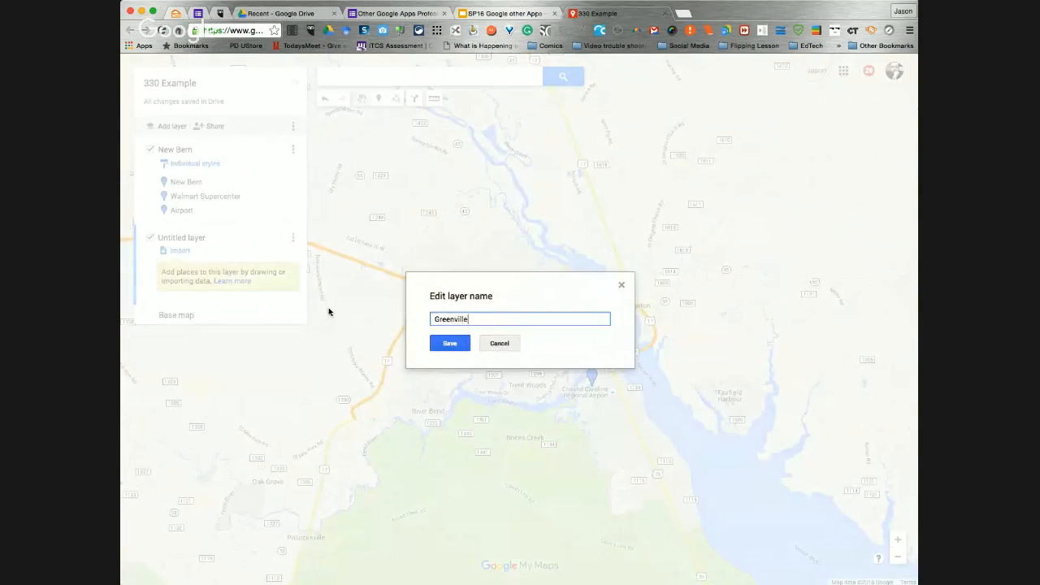
left_click(450, 343)
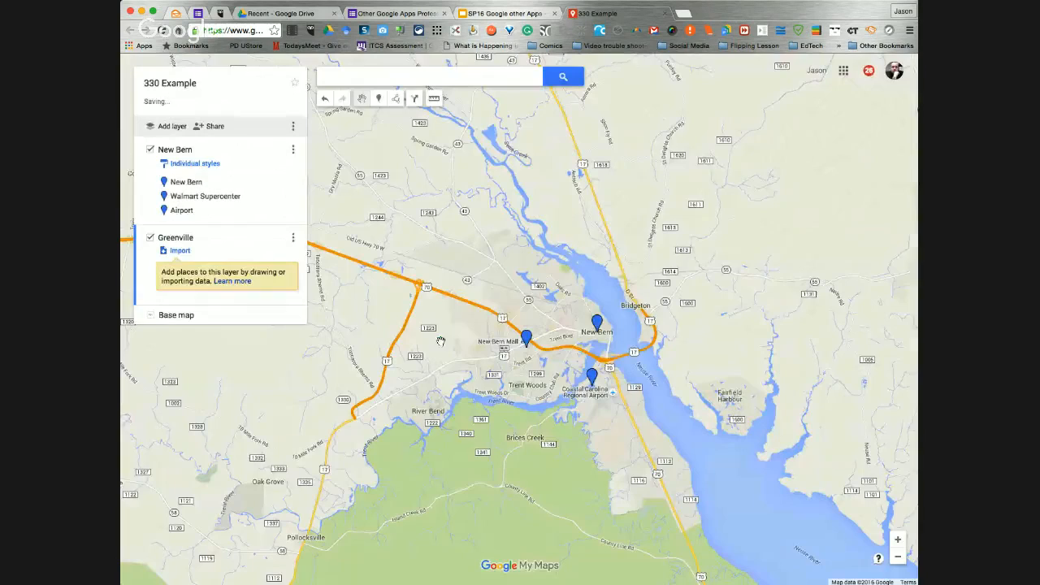
Find Greenville, NC, add it as a place to the Greenville layer, and color its marker purple
left_click(371, 80)
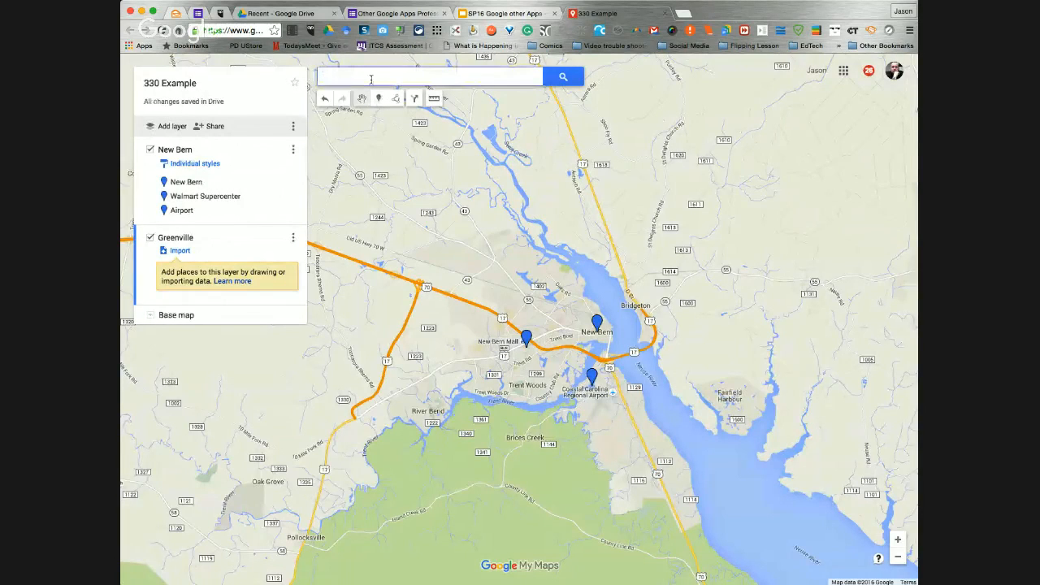
type("Greenville")
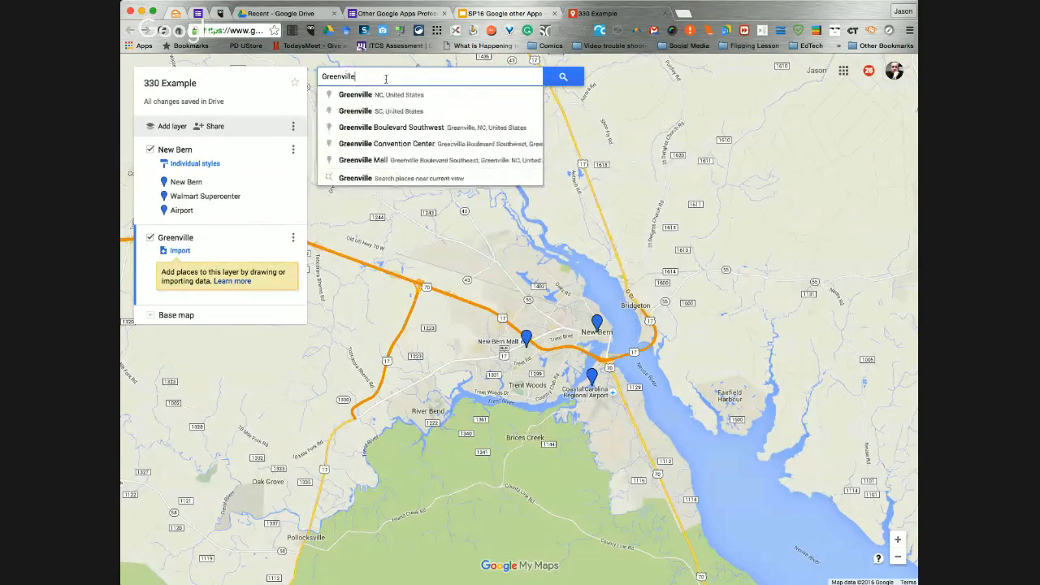
left_click(389, 94)
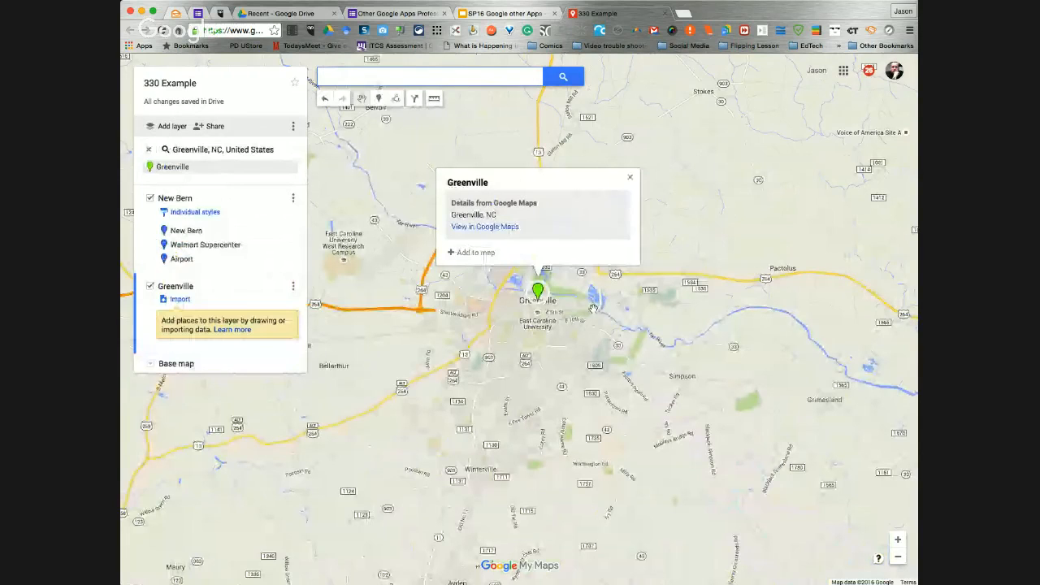
left_click(289, 168)
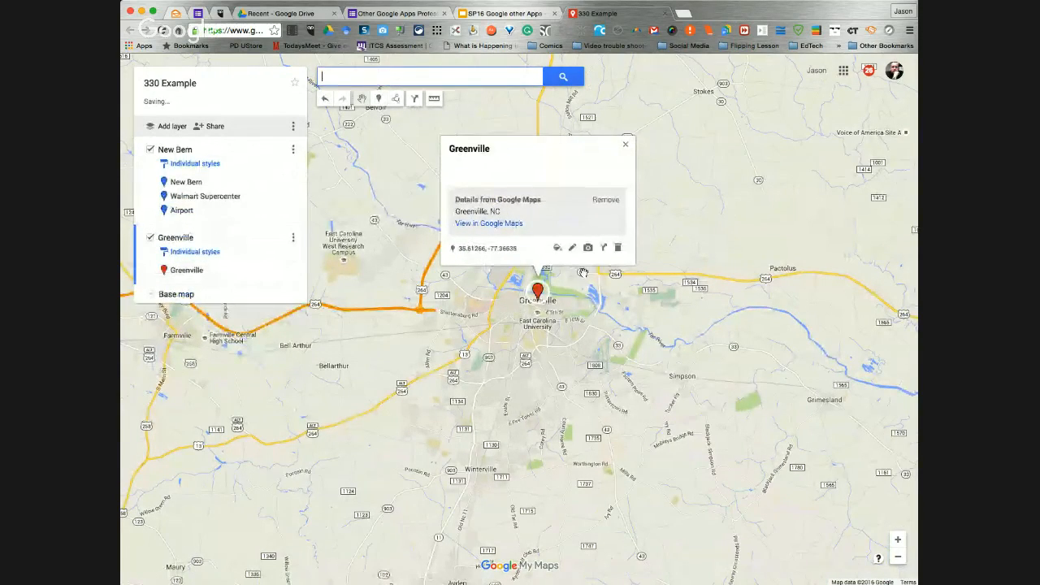
left_click(558, 247)
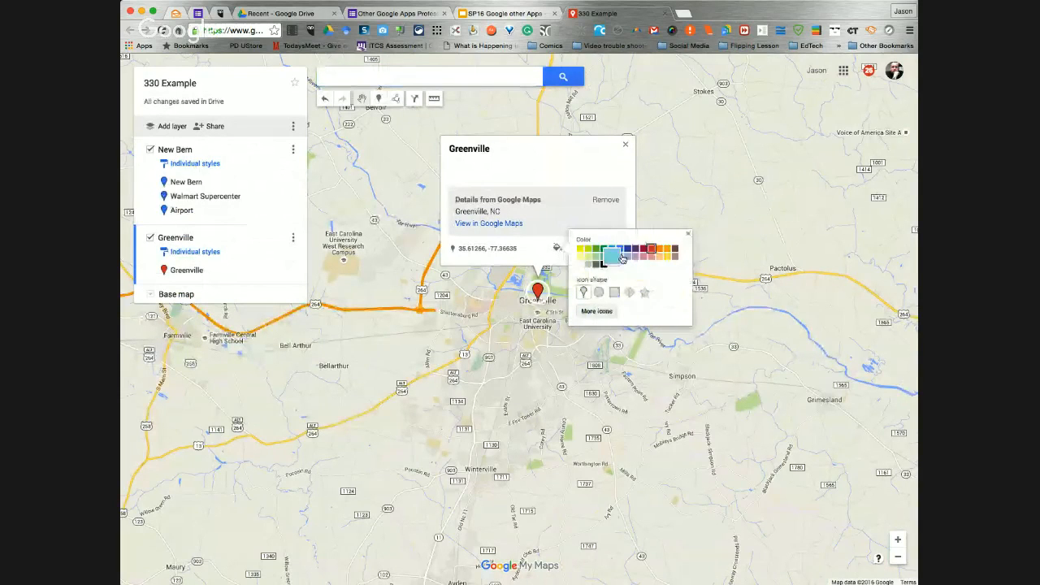
left_click(635, 248)
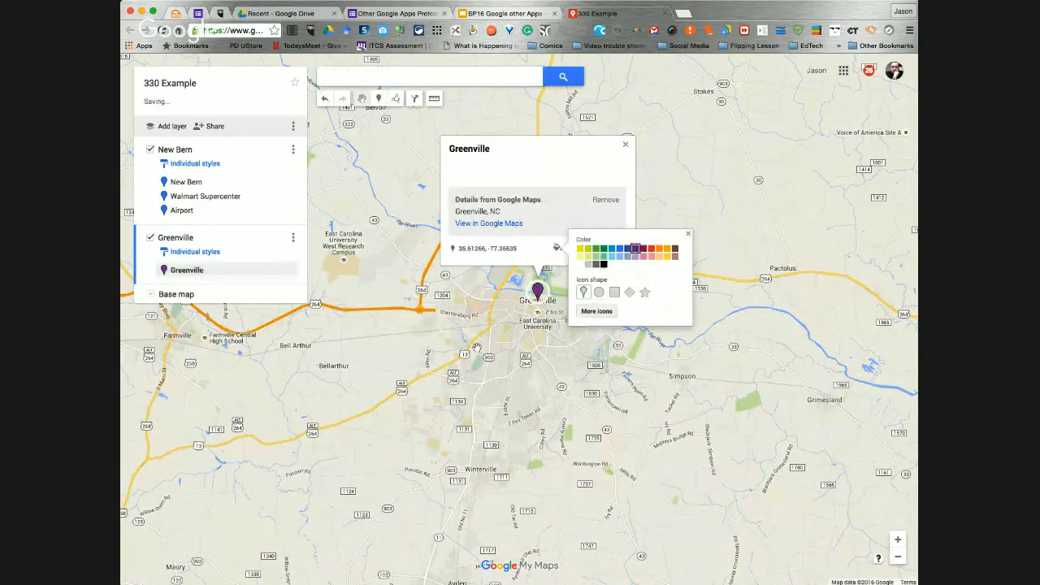
Find the Walmart Supercenter on Greenville Boulevard Southwest and add it to the Greenville layer
left_click(393, 79)
type("walmart")
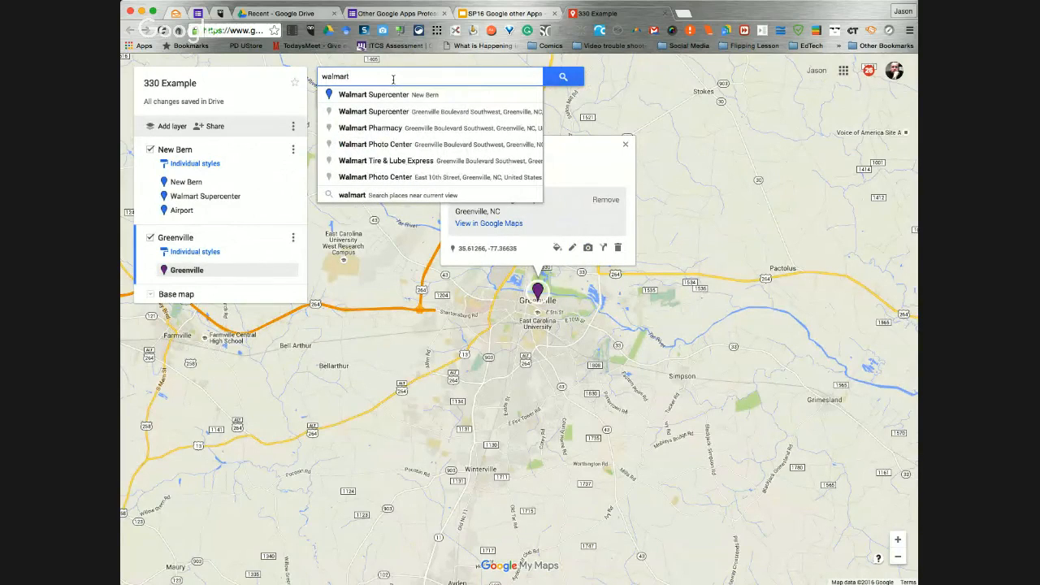
left_click(433, 114)
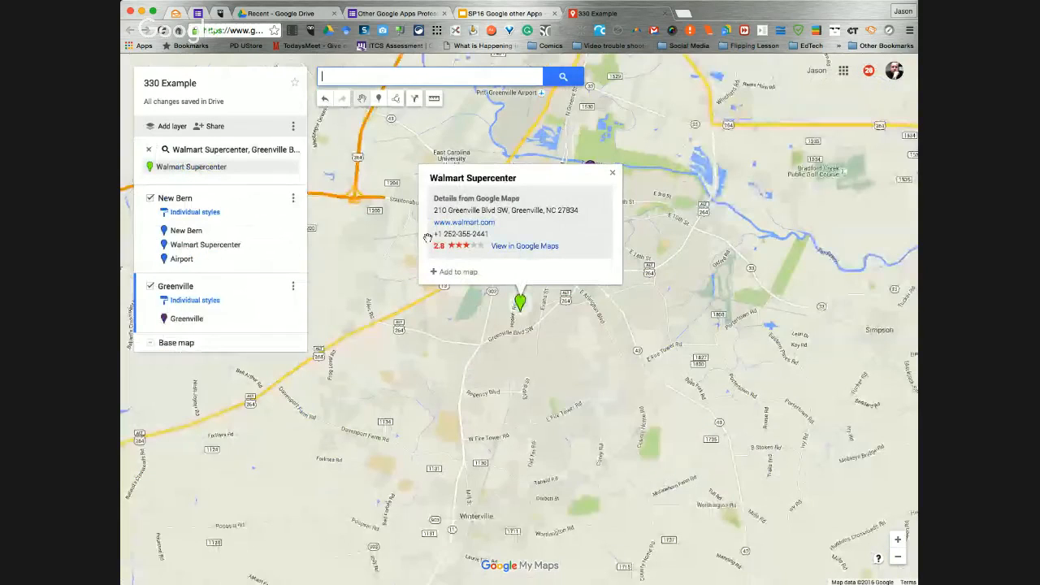
left_click(289, 167)
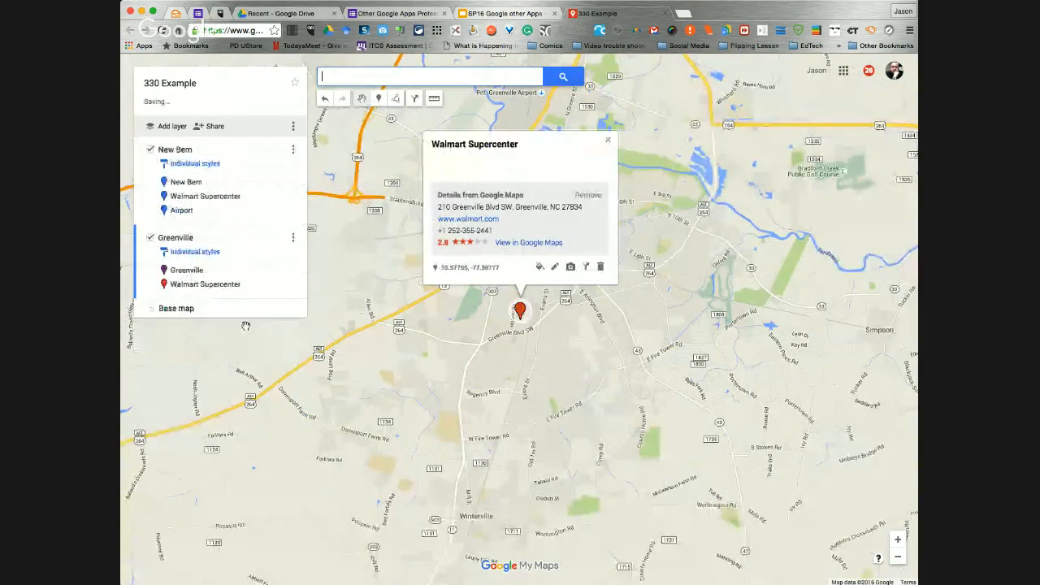
Color the Greenville Walmart Supercenter marker dark blue and close its details
left_click(539, 266)
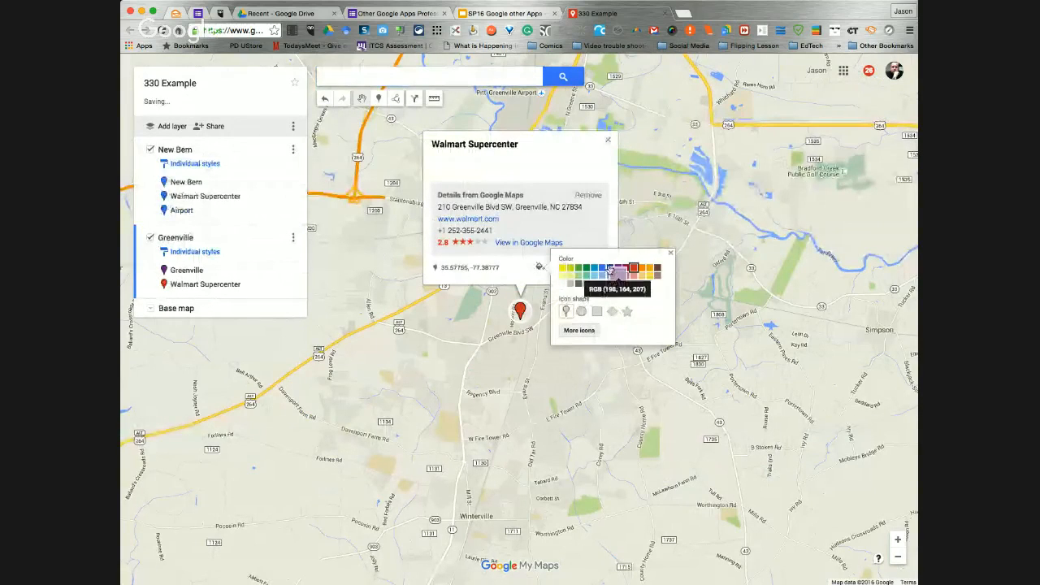
left_click(610, 267)
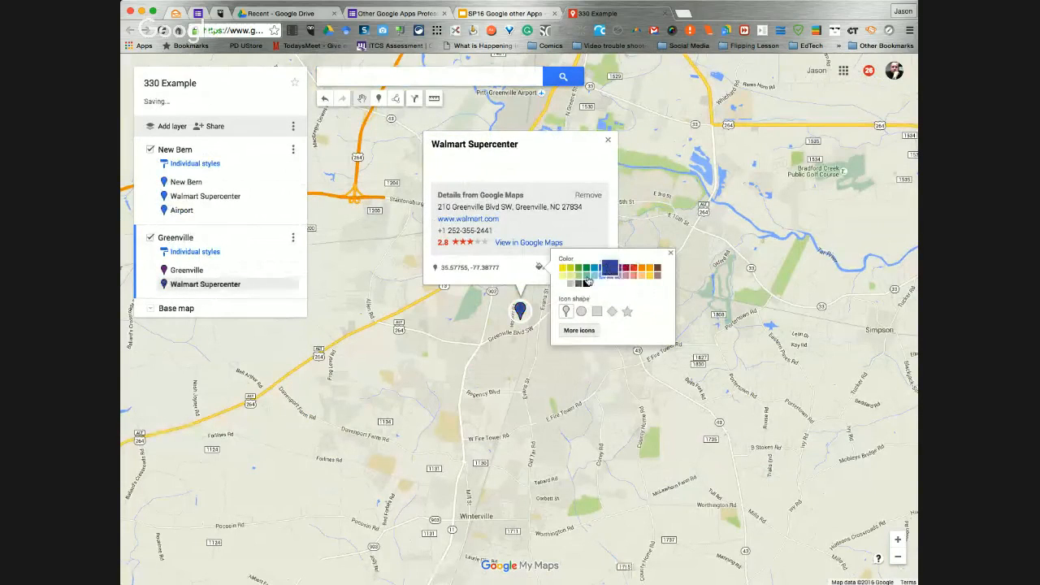
left_click(649, 196)
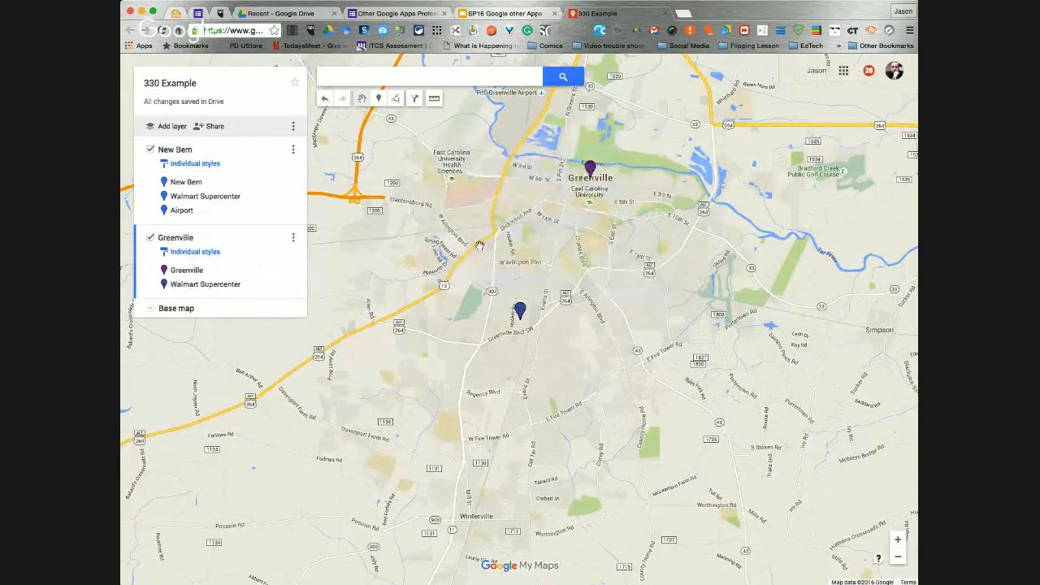
Place a marker at Pitt-Greenville Airport in the Greenville layer and save it with the name "Airport"
scroll(632, 257, "up", 1)
scroll(632, 257, "down", 2)
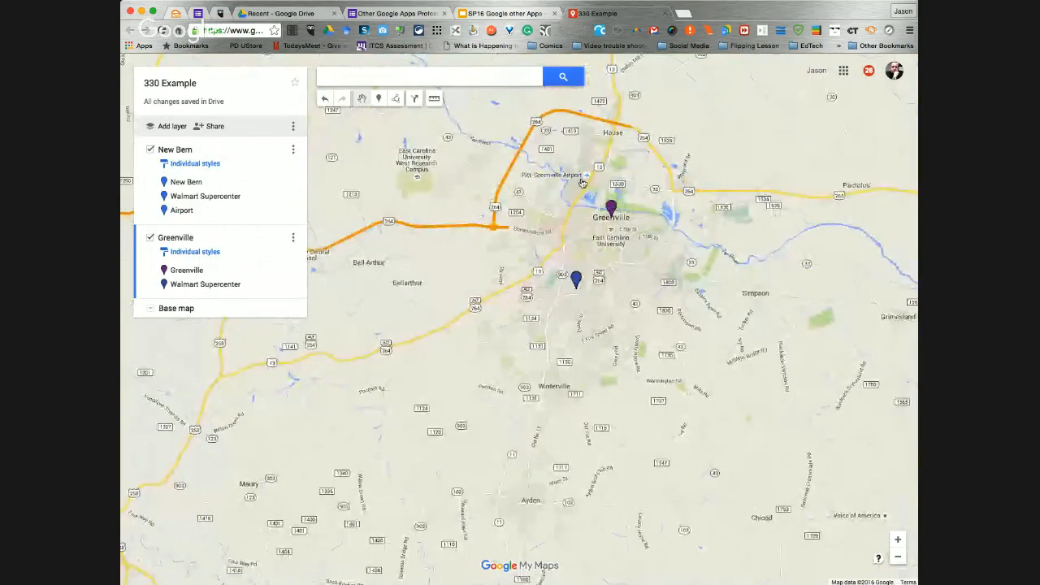
left_click(380, 99)
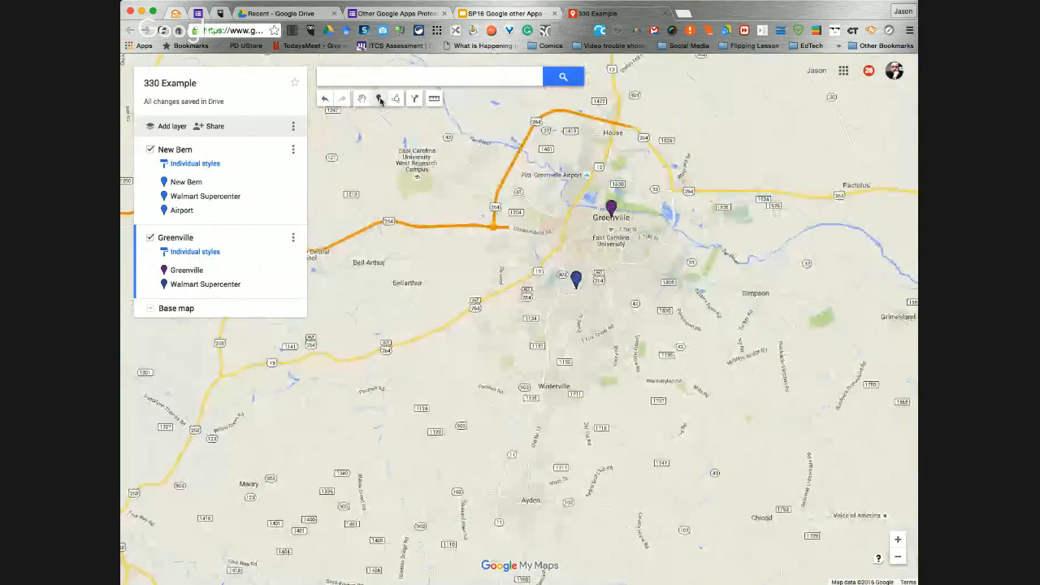
left_click(576, 173)
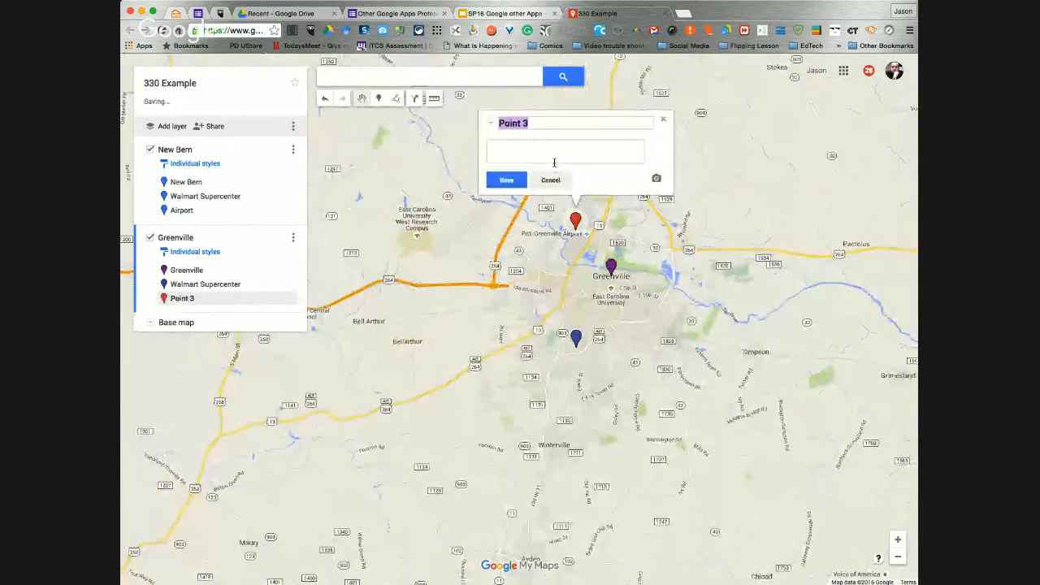
type("Airport")
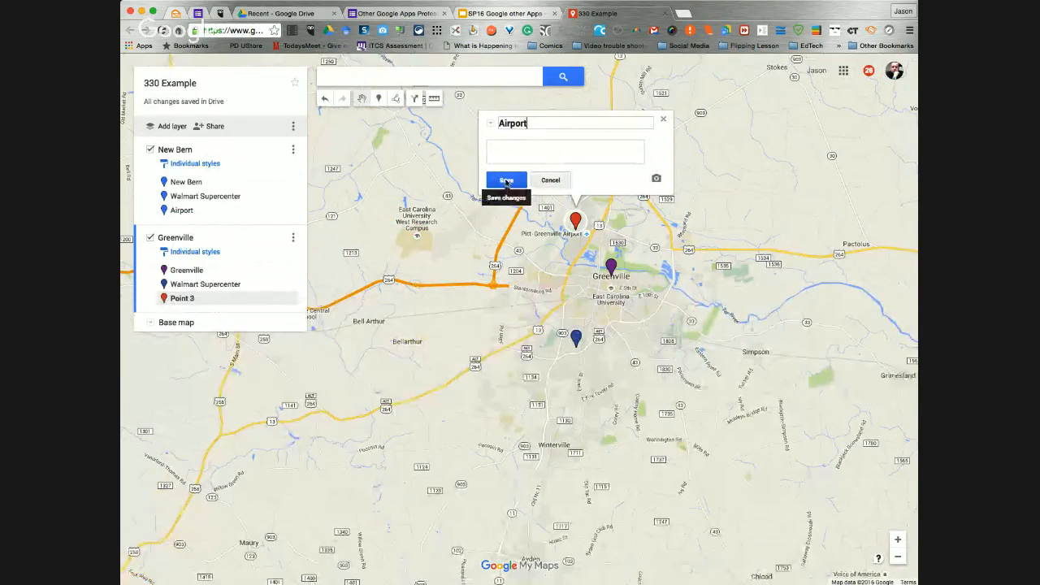
left_click(506, 181)
Color the Greenville layer's Airport marker the same dark blue as the Walmart marker and close its details
left_click(596, 179)
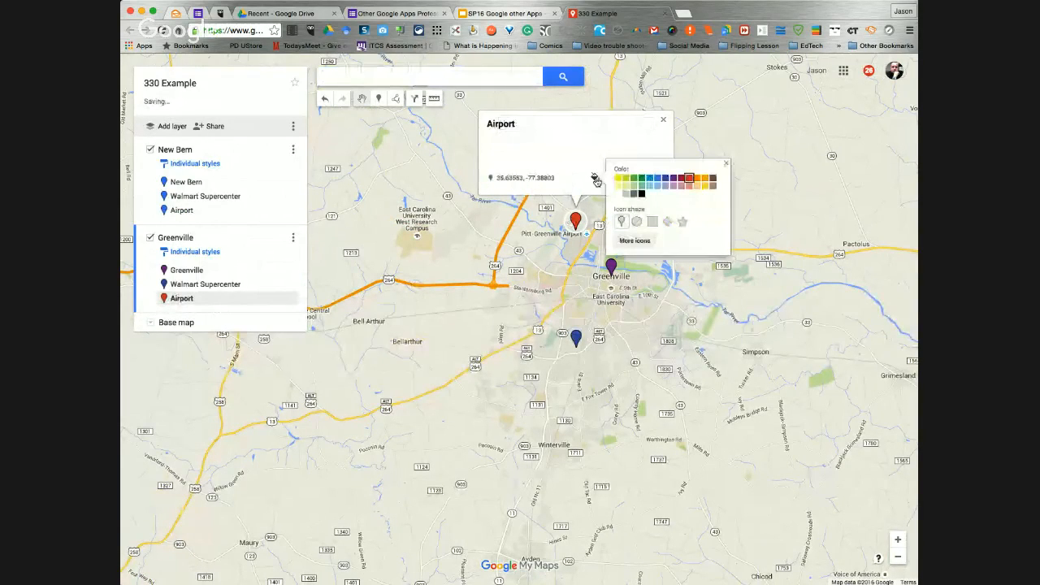
left_click(668, 179)
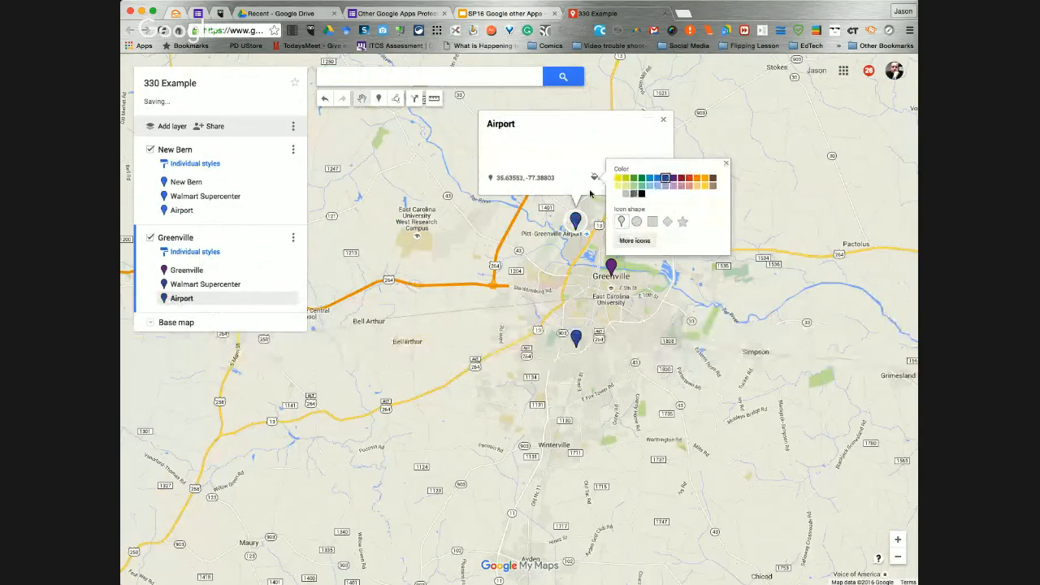
left_click(633, 352)
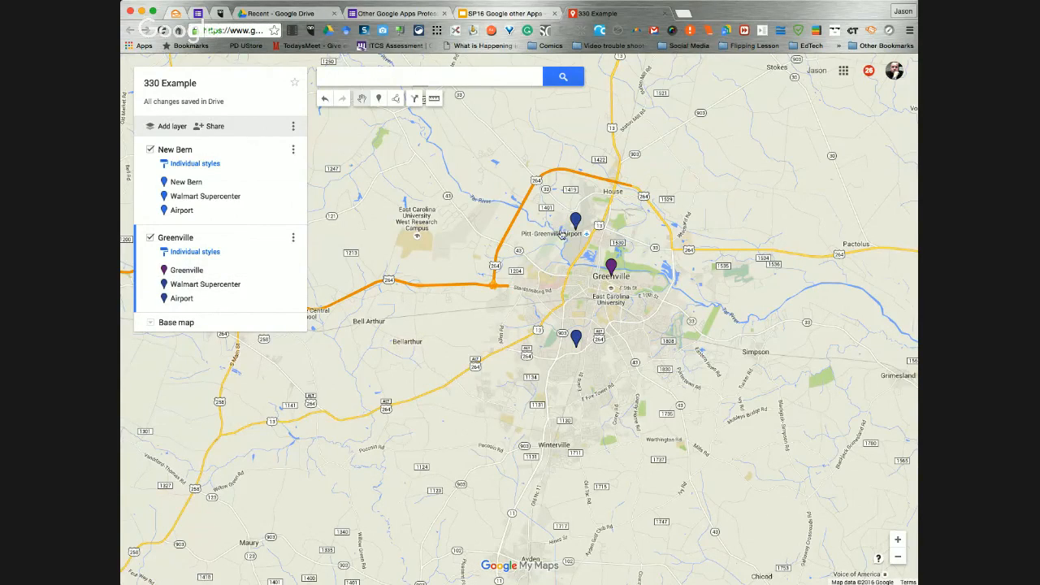
Hide the Greenville layer to view only the New Bern markers, and show the Greenville layer again
left_click(150, 238)
scroll(447, 305, "down", 2)
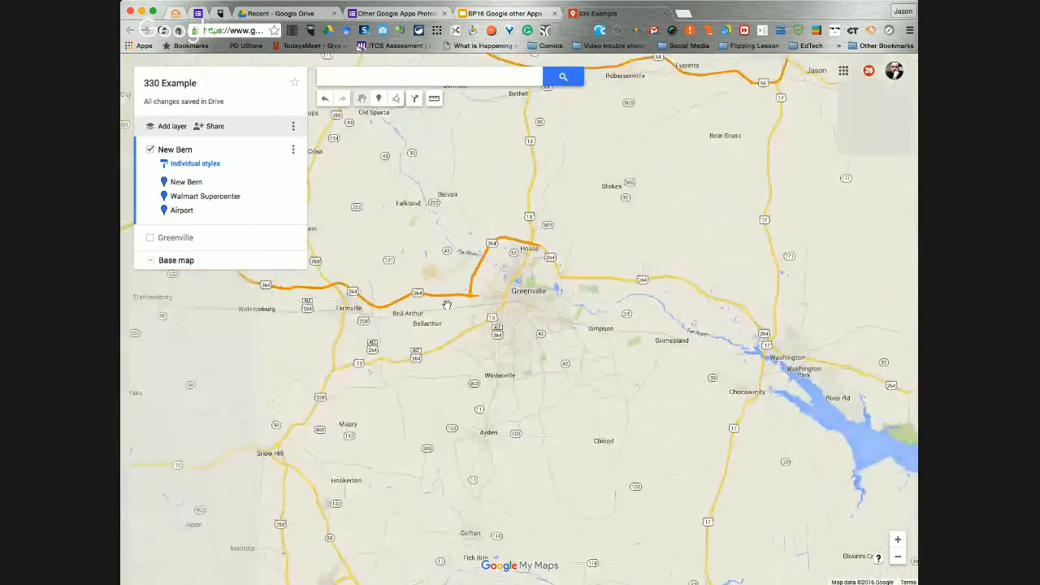
scroll(447, 304, "down", 3)
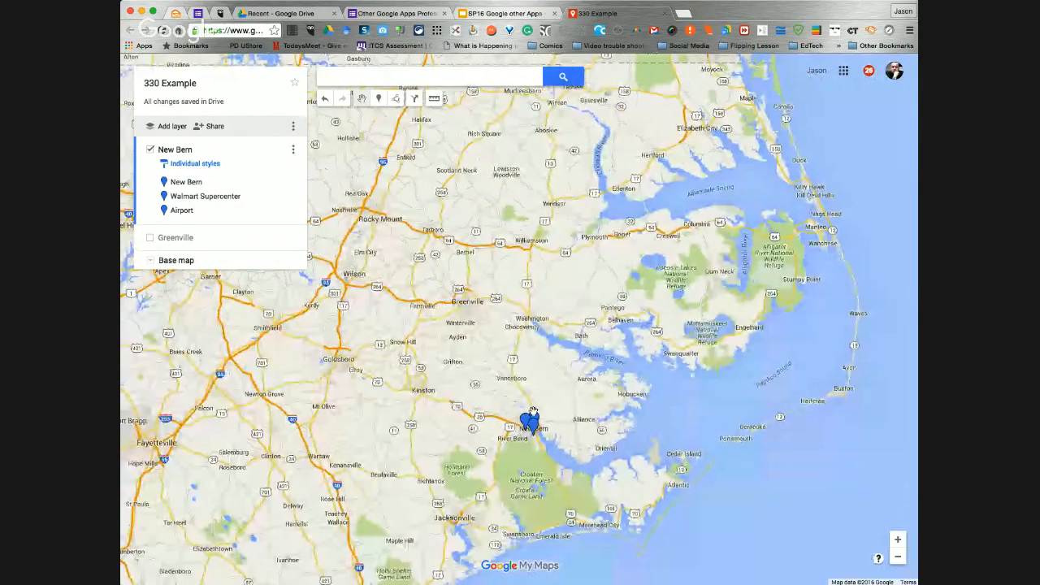
left_click(150, 237)
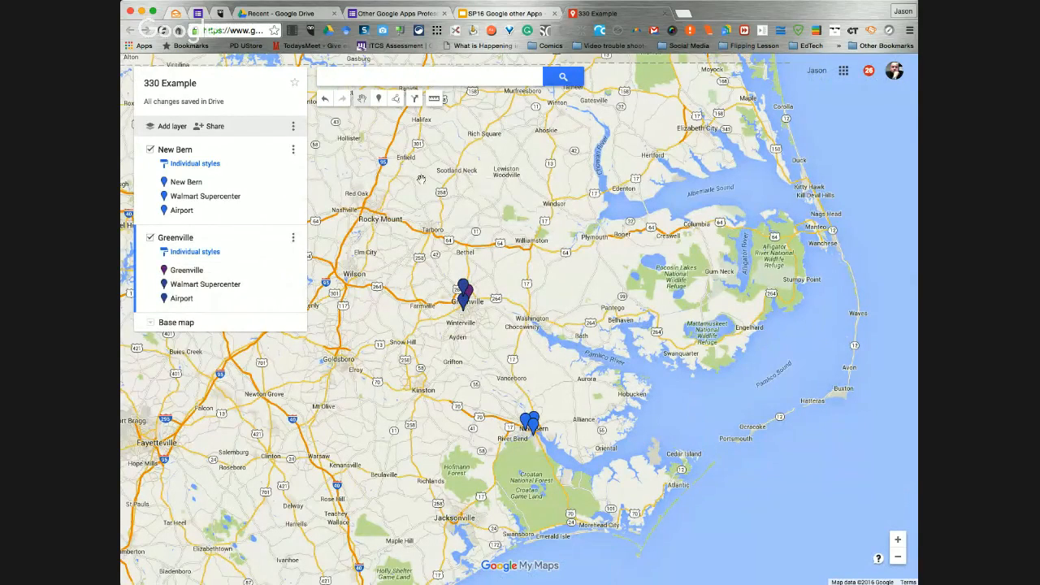
Switch to the "SP16 Google other Apps" presentation and display the Map Tools slide
left_click(486, 14)
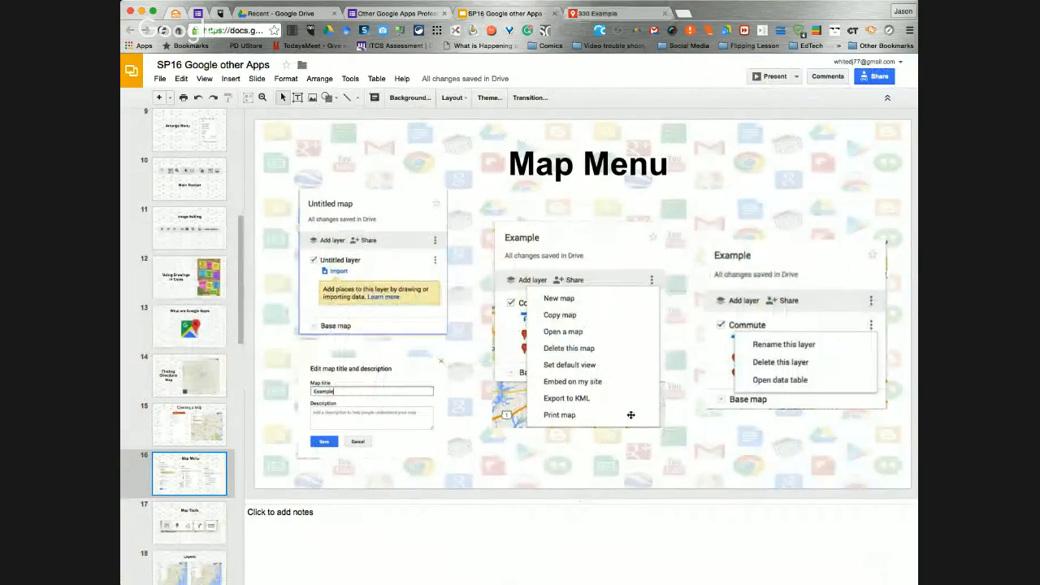
left_click(210, 503)
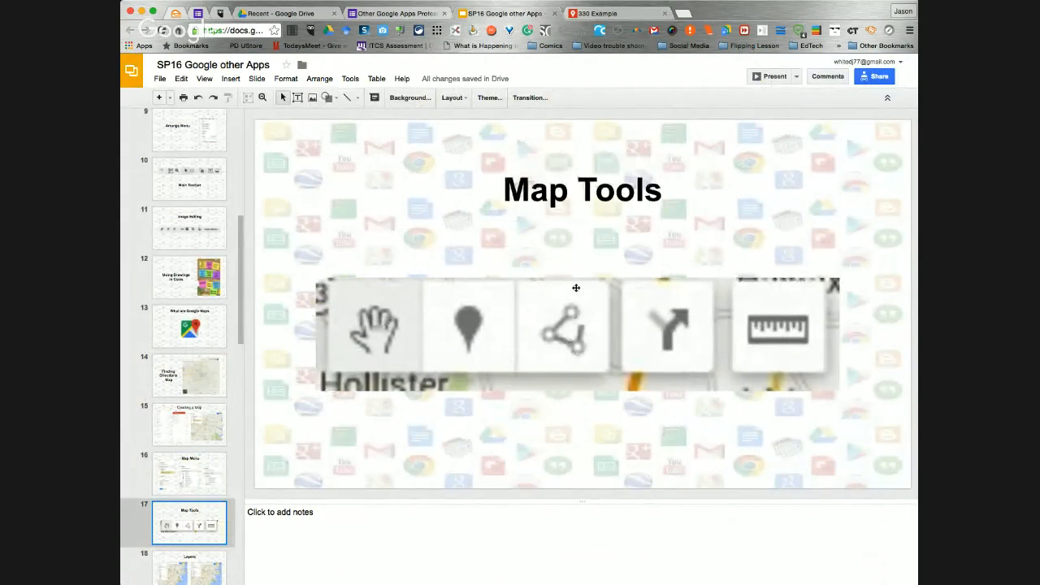
Return to the 330 Example map and add College of Education as an invitee with edit rights in its sharing settings
left_click(593, 13)
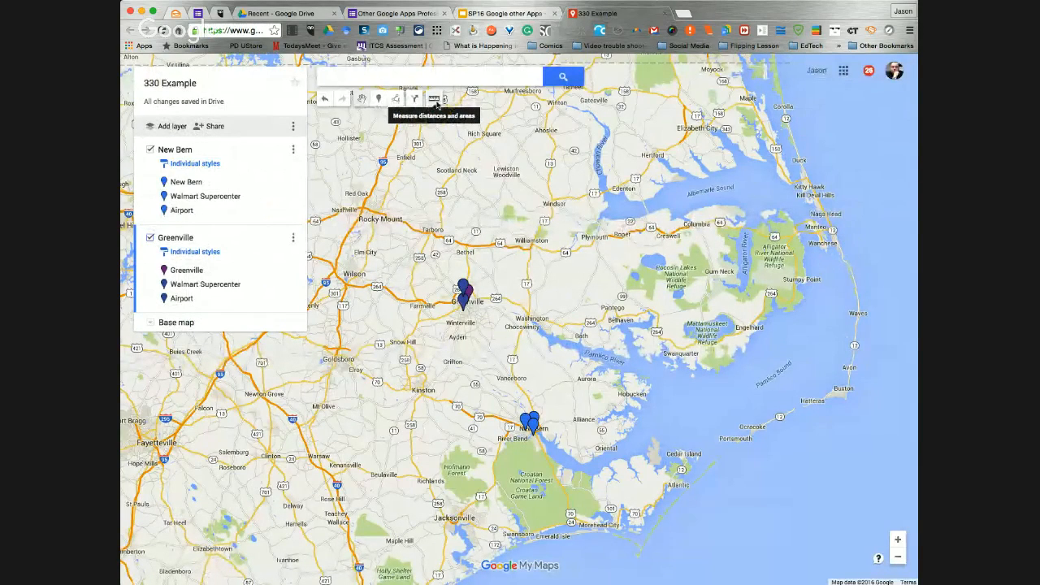
left_click(213, 126)
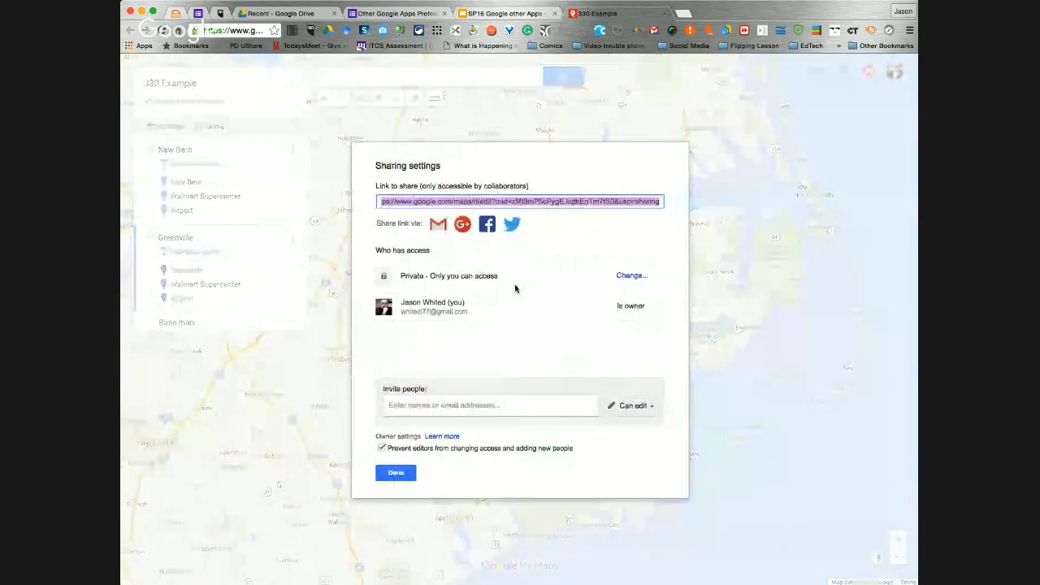
left_click(457, 408)
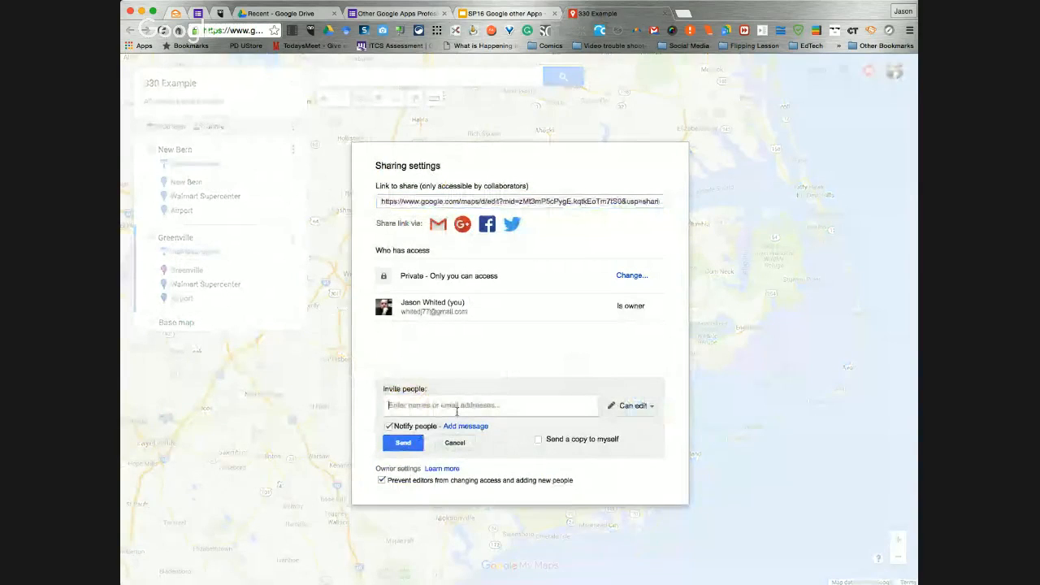
type("coe")
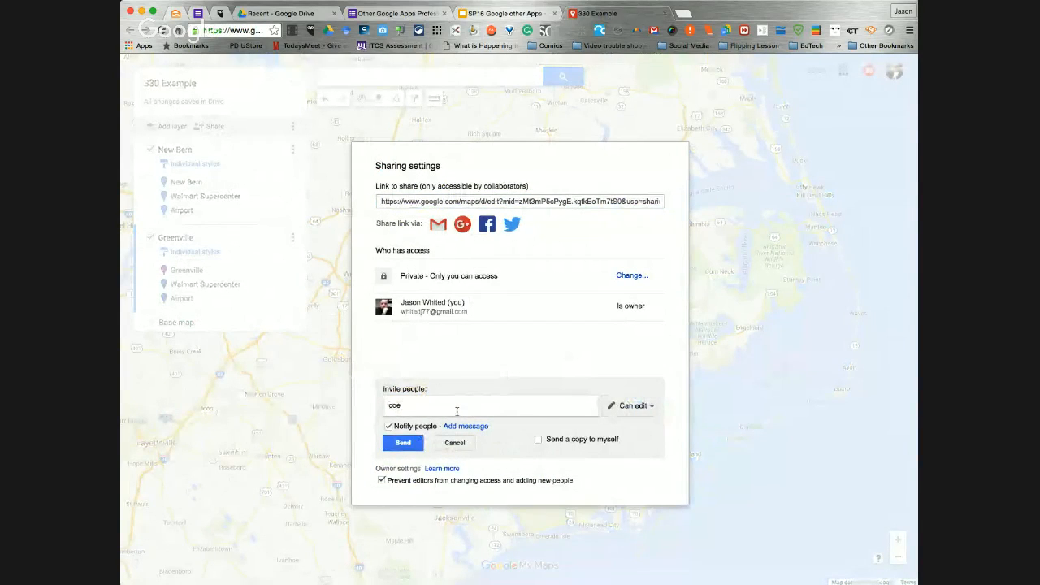
key("BackSpace")
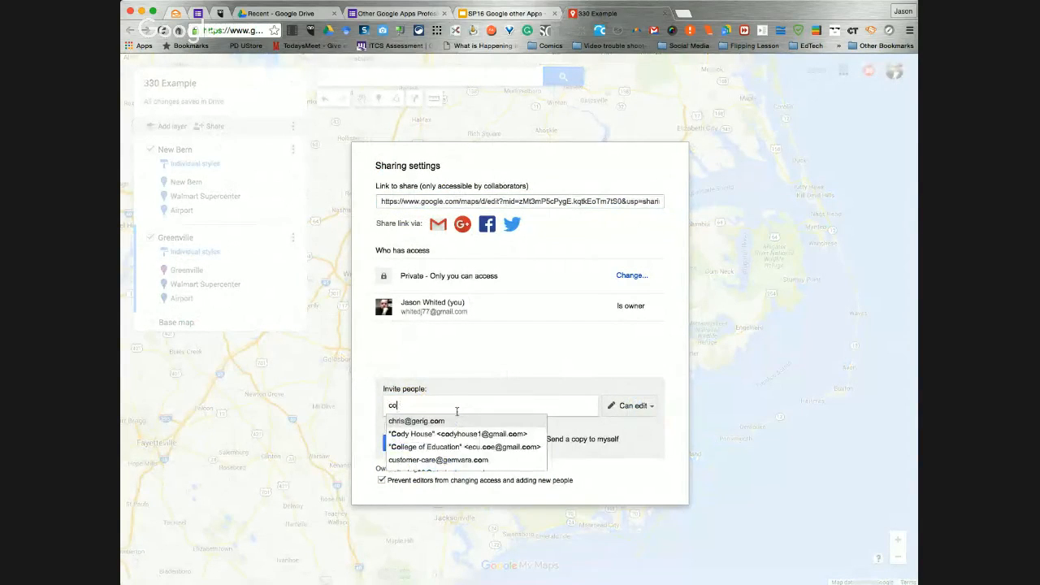
left_click(488, 446)
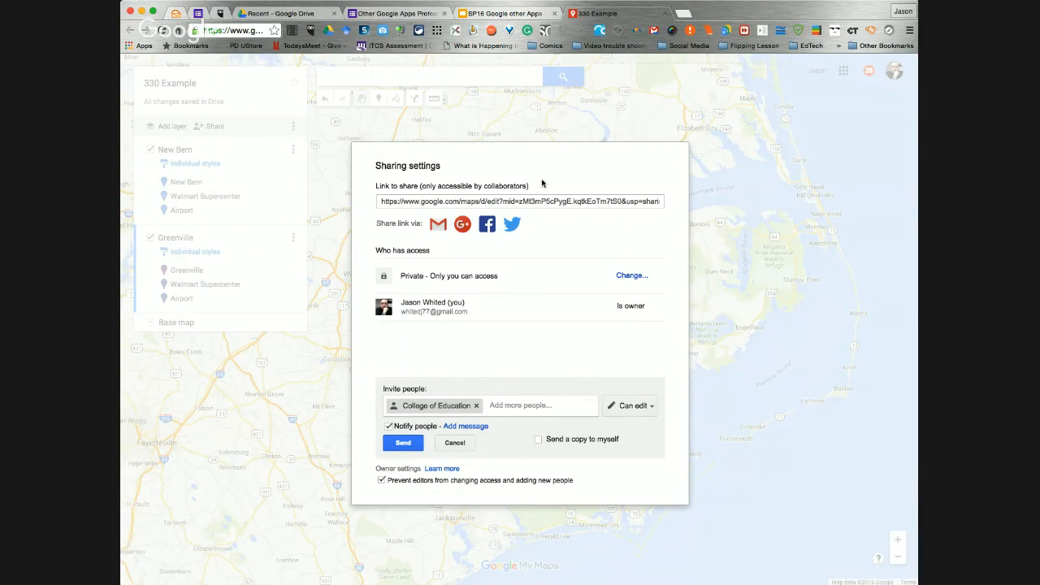
Switch to the "SP16 Google other Apps" presentation and display the "What are Google Hangouts" slide
left_click(396, 15)
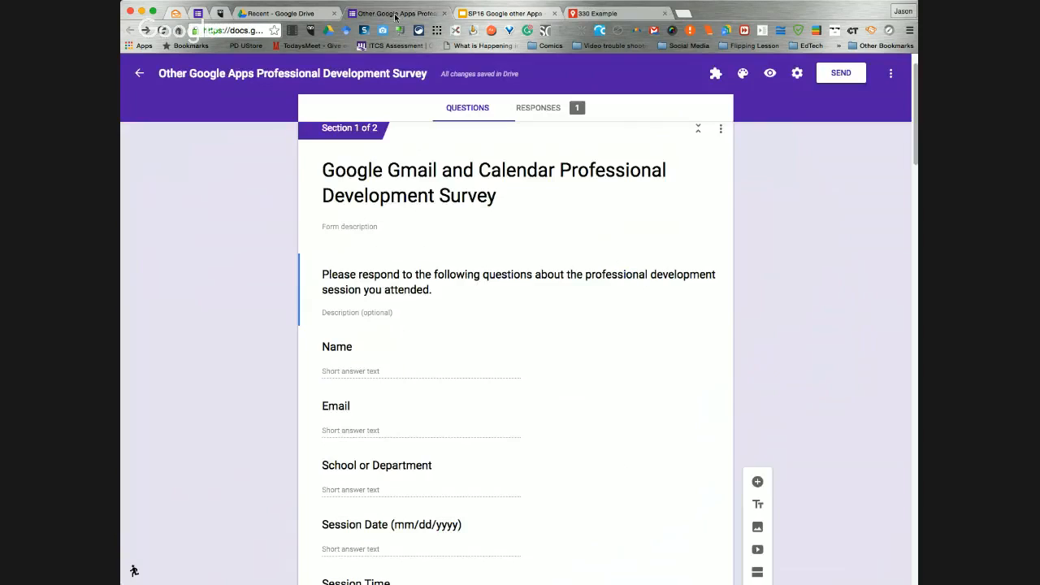
left_click(503, 17)
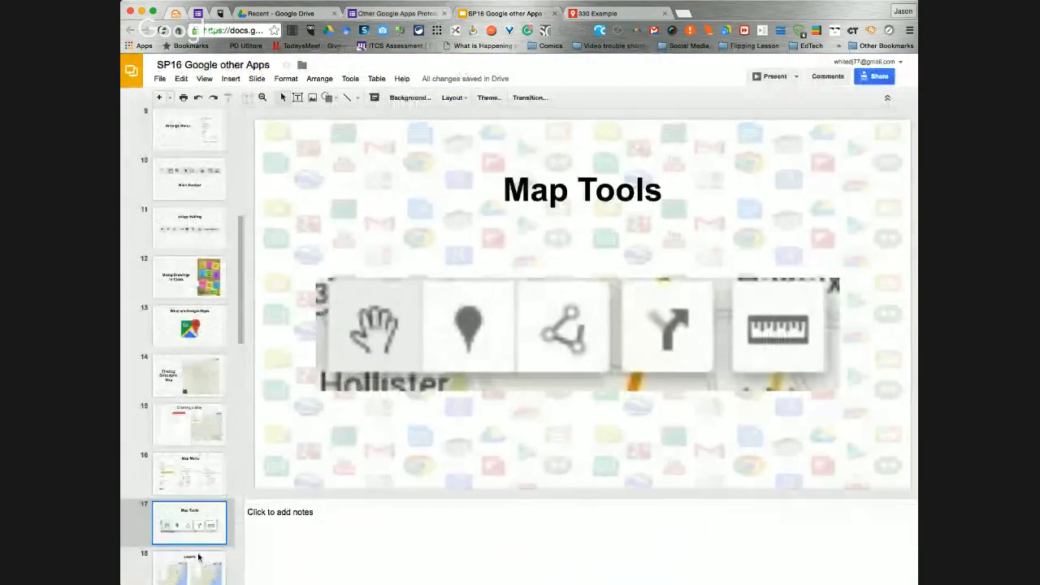
key("Down")
key("Down")
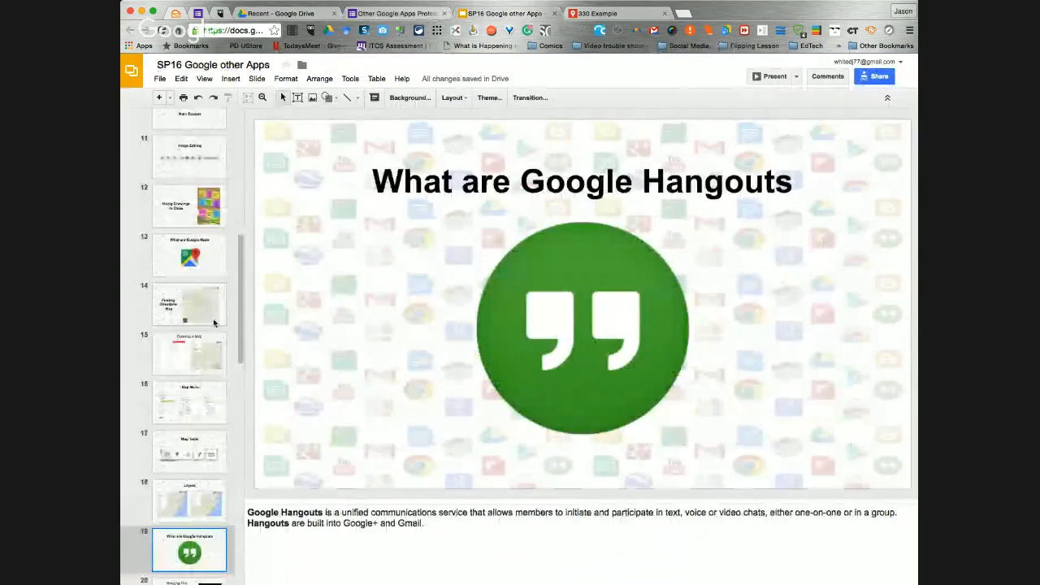